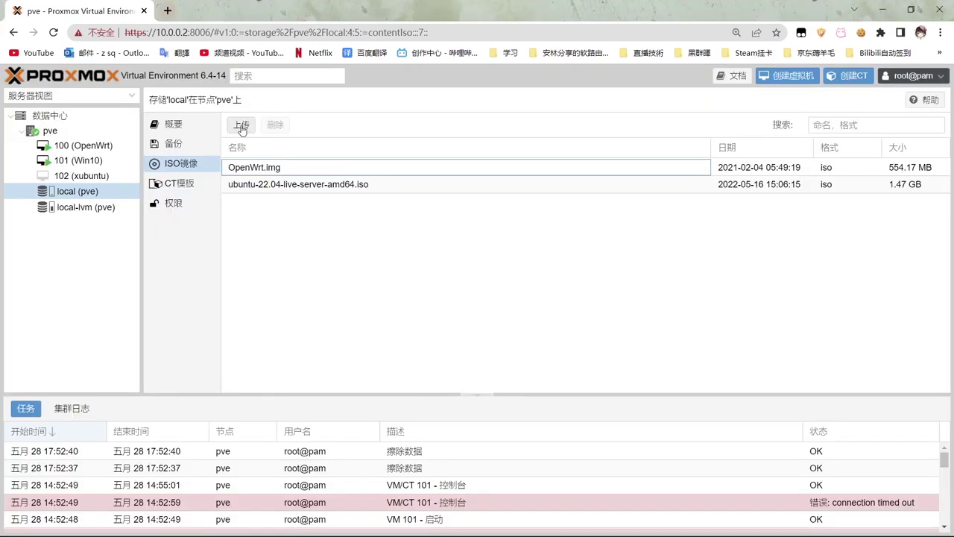
- Once the virtio-win-0.1.217.iso download finishes, bring up the ISO upload form for local (pve) storage
click(241, 126)
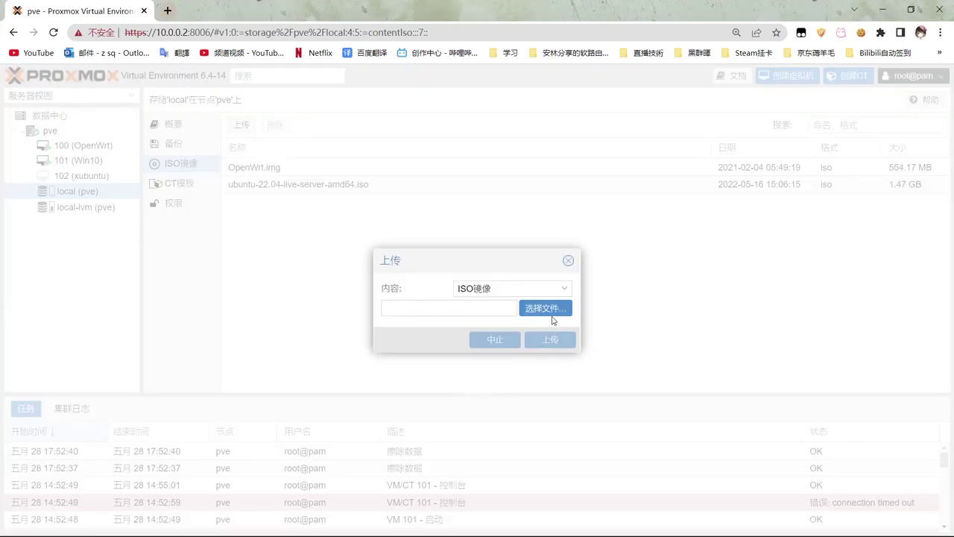
- Upload virtio-win-0.1.217.iso to the local storage's ISO images
click(552, 316)
click(325, 305)
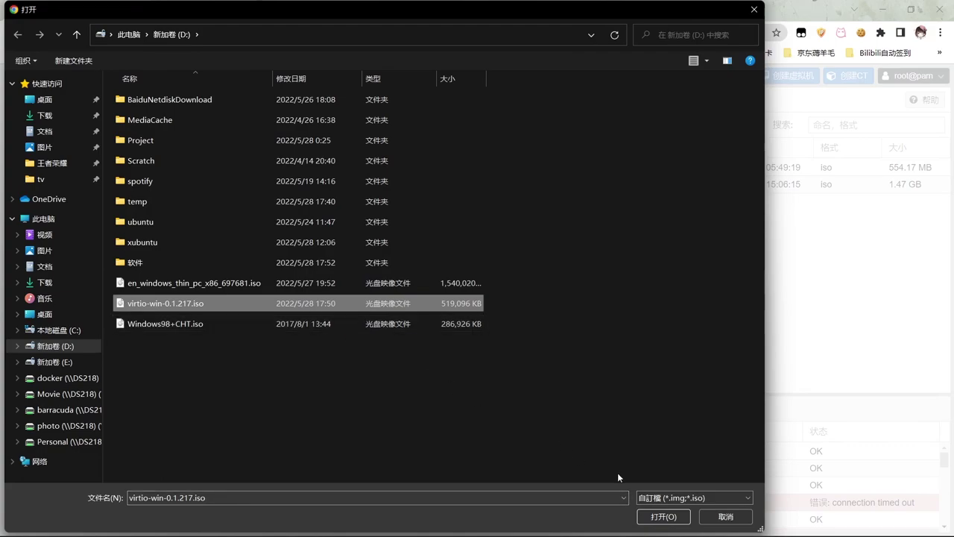
click(662, 516)
click(547, 347)
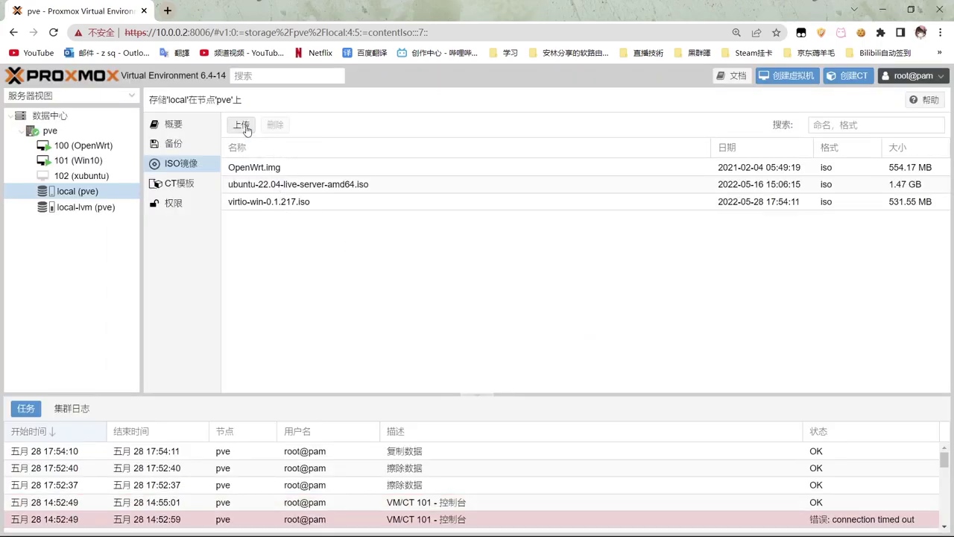
- Upload en_windows_thin_pc_x86_697681.iso to the local storage's ISO images
click(242, 125)
click(546, 306)
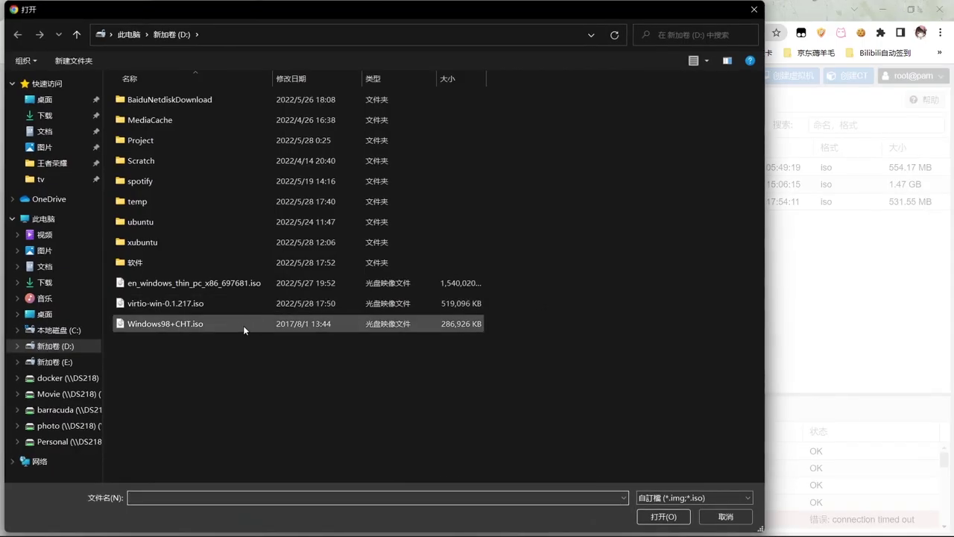
click(269, 289)
click(665, 517)
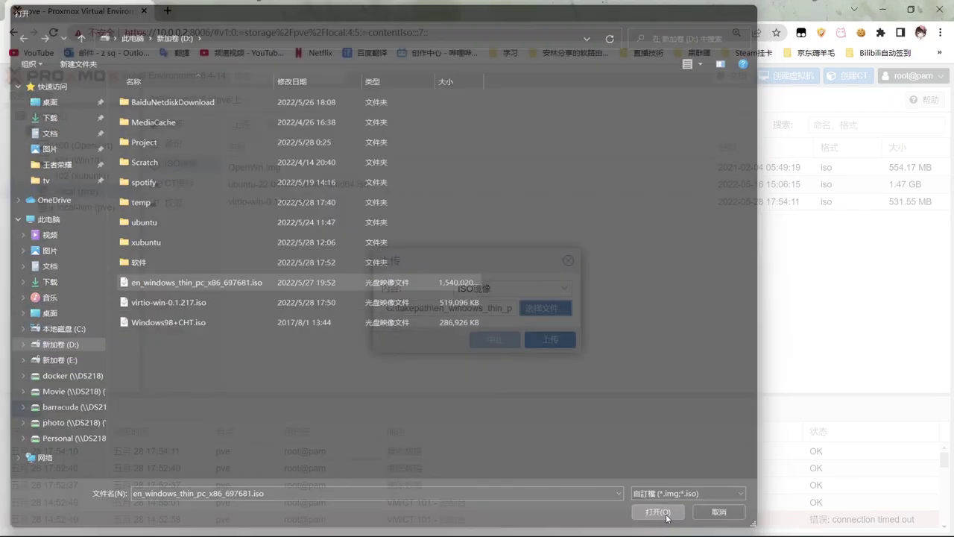
click(550, 339)
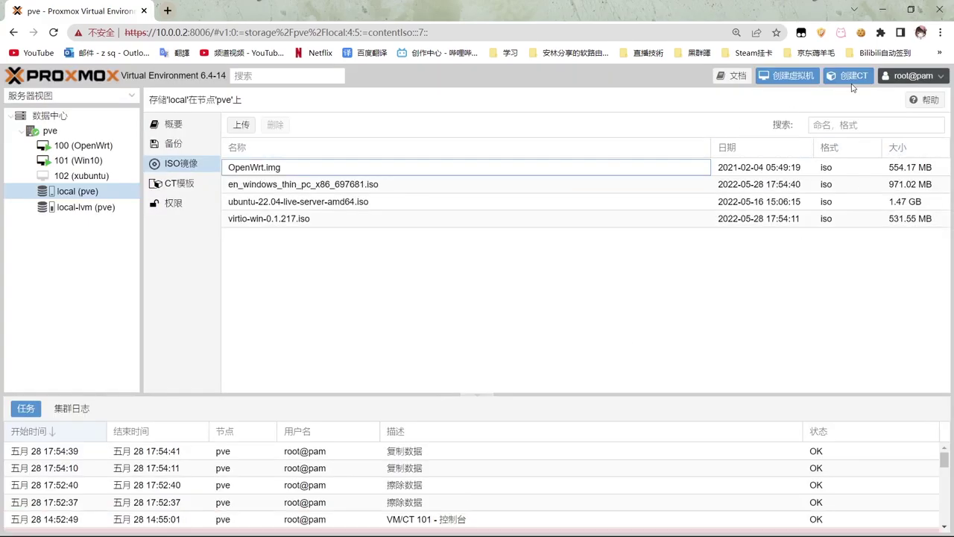
- Start a new virtual machine and enter its name, winthinpc
click(816, 77)
click(395, 229)
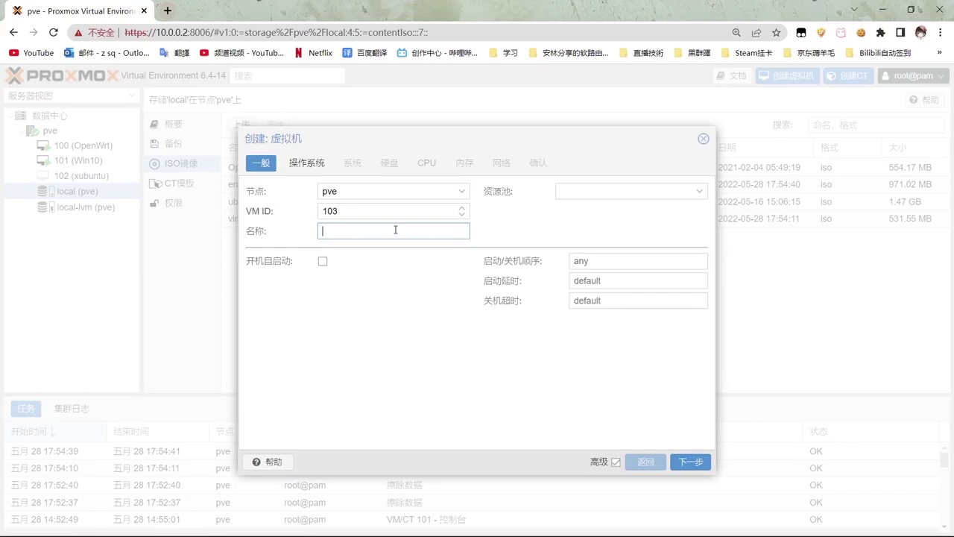
text(win)
key(shift)
click(418, 287)
- Boot from the Windows Thin PC ISO with guest OS Microsoft Windows 7/2008r2
click(304, 163)
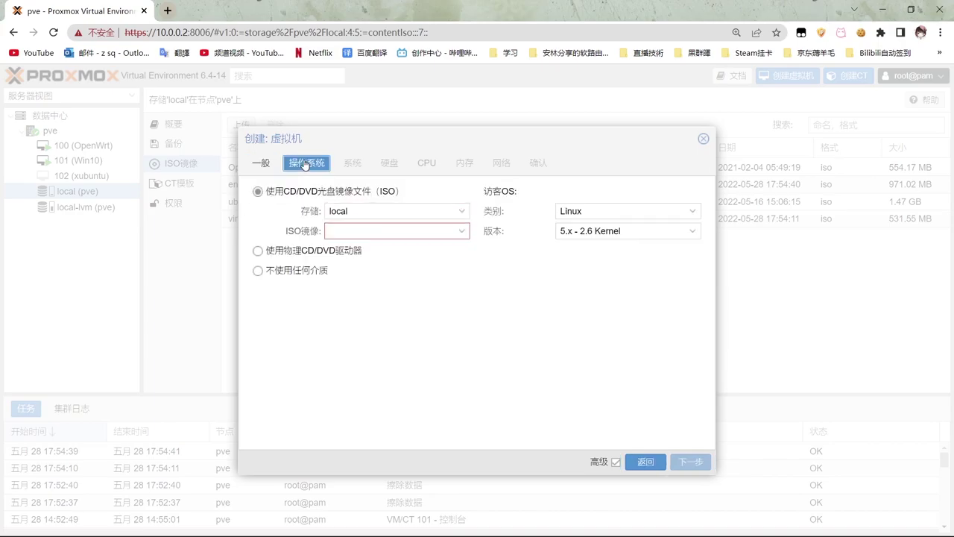
click(448, 228)
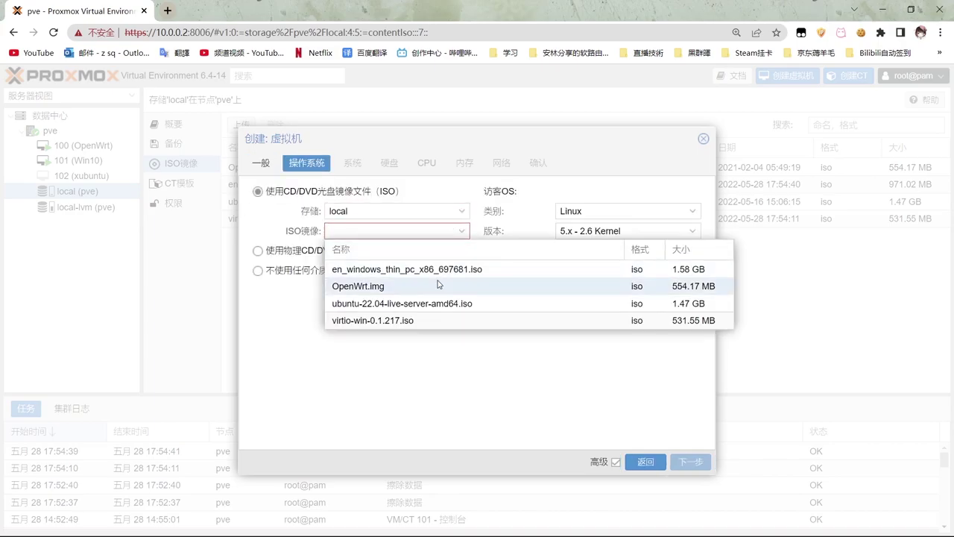
click(417, 269)
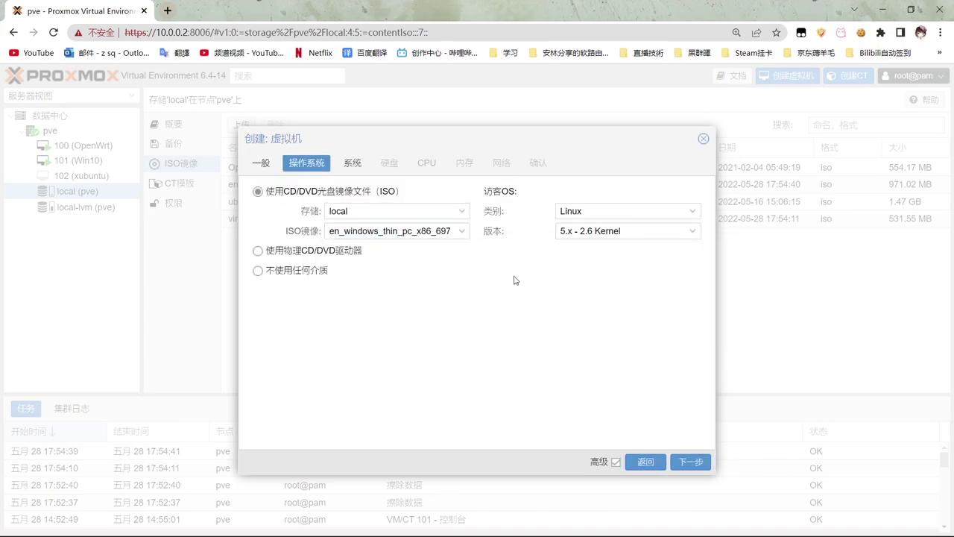
click(653, 212)
click(639, 242)
click(637, 231)
click(625, 281)
- Keep the default system settings and give the VM a 50 GB SCSI disk with SSD emulation
click(354, 164)
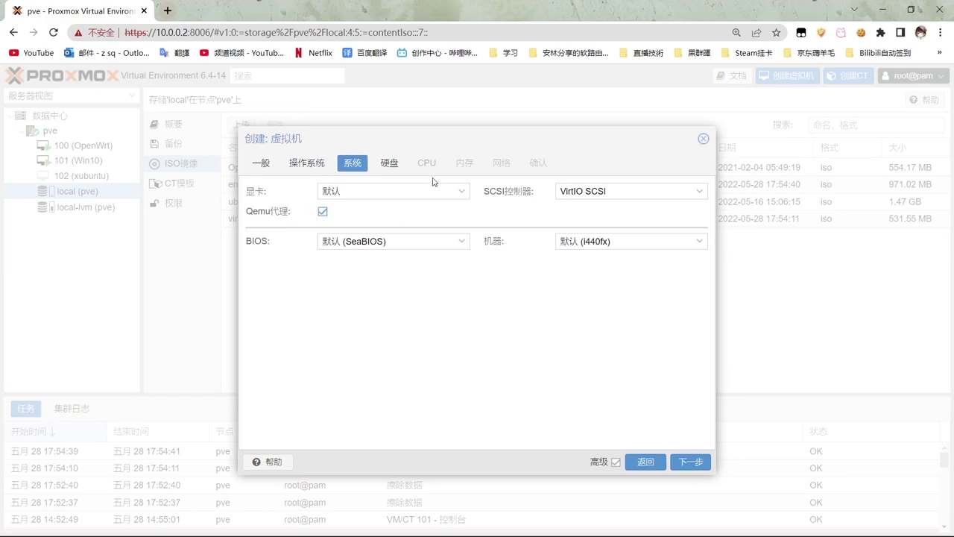
click(399, 168)
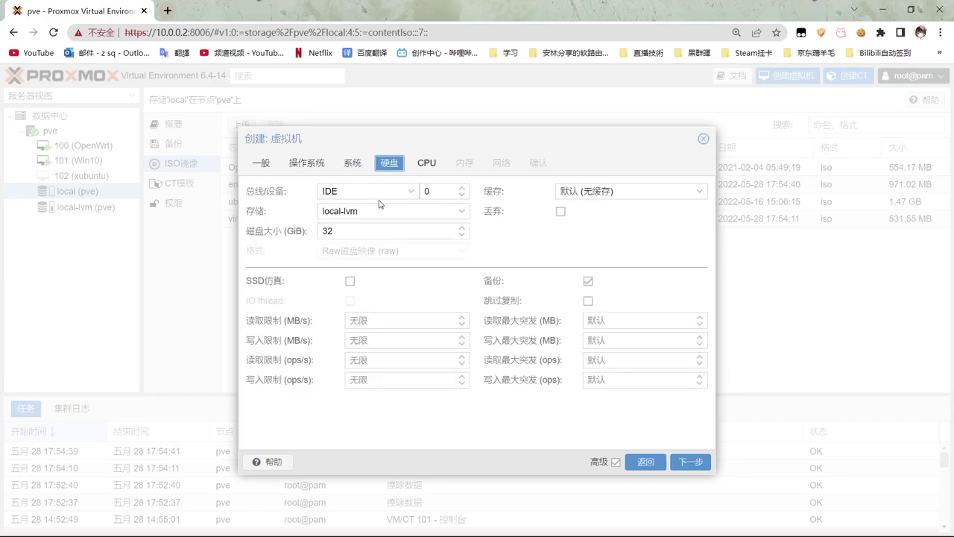
click(378, 197)
click(368, 254)
click(369, 251)
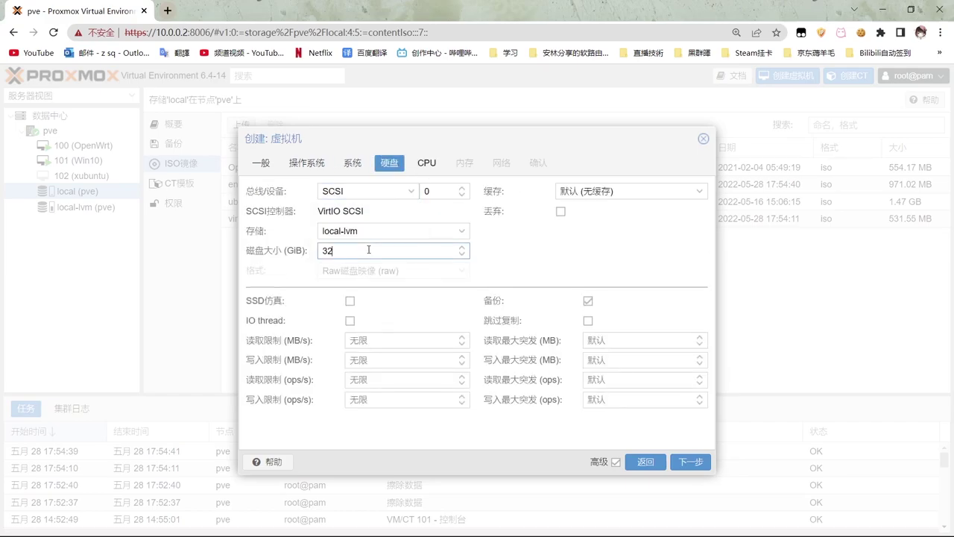
key(BackSpace)
text(50)
click(350, 301)
- Assign 2 CPU cores and 2048 MiB memory with a 1024 MiB minimum
click(431, 164)
click(460, 209)
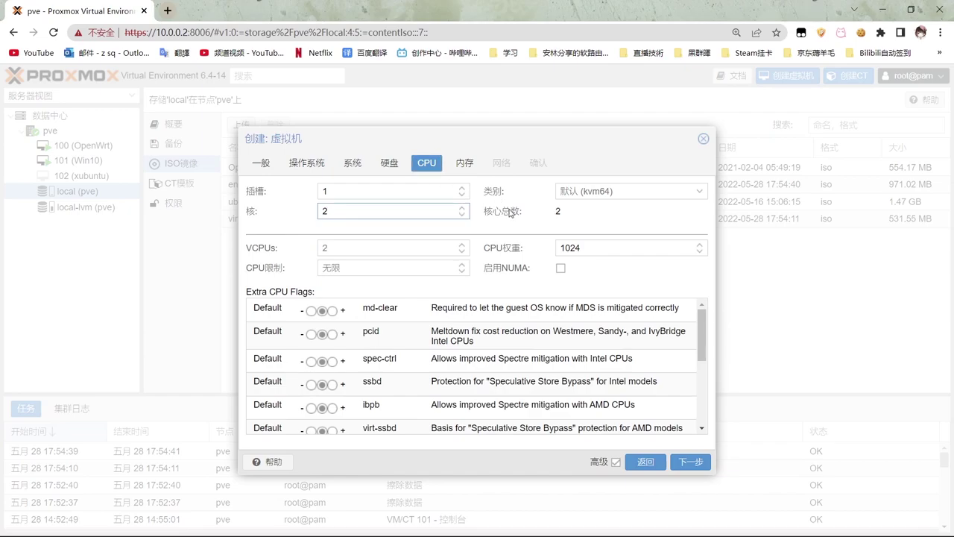
click(475, 164)
click(427, 190)
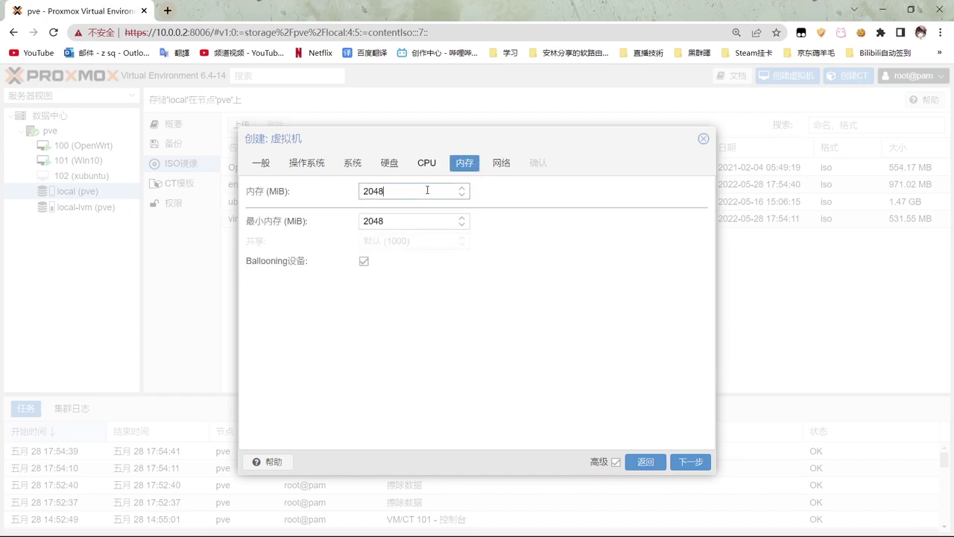
click(405, 217)
key(BackSpace)
key(BackSpace)
key(BackSpace)
key(BackSpace)
text(10)
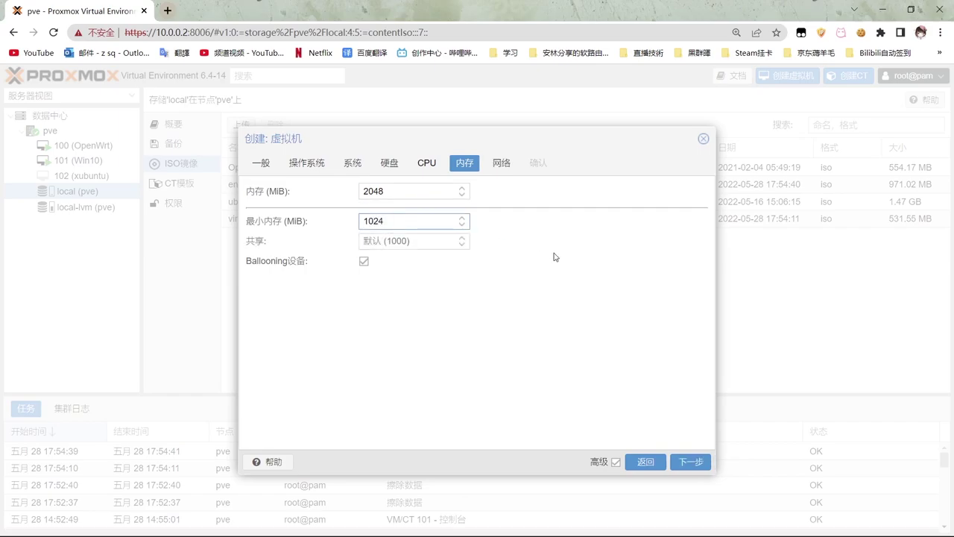
- Use the VirtIO network model and finish creating VM 103
click(503, 163)
click(608, 210)
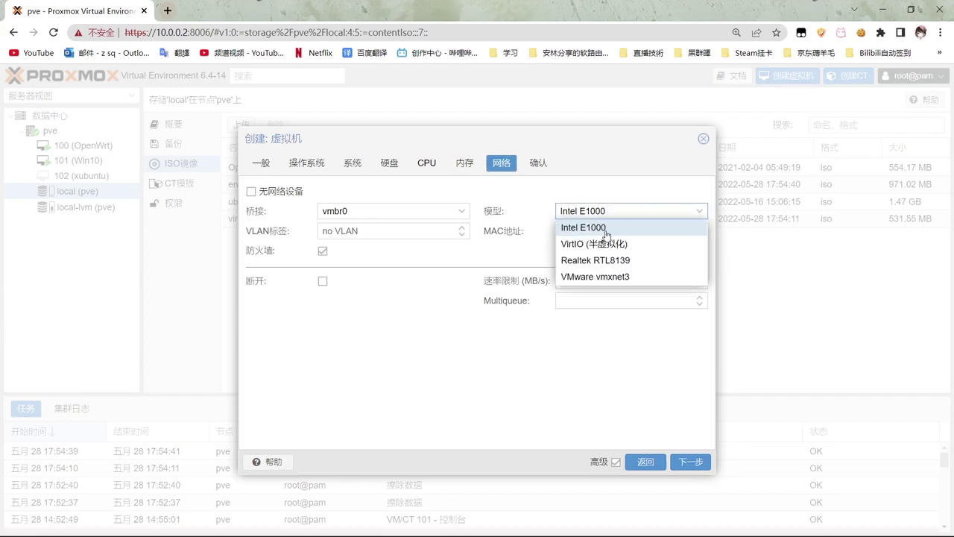
click(606, 243)
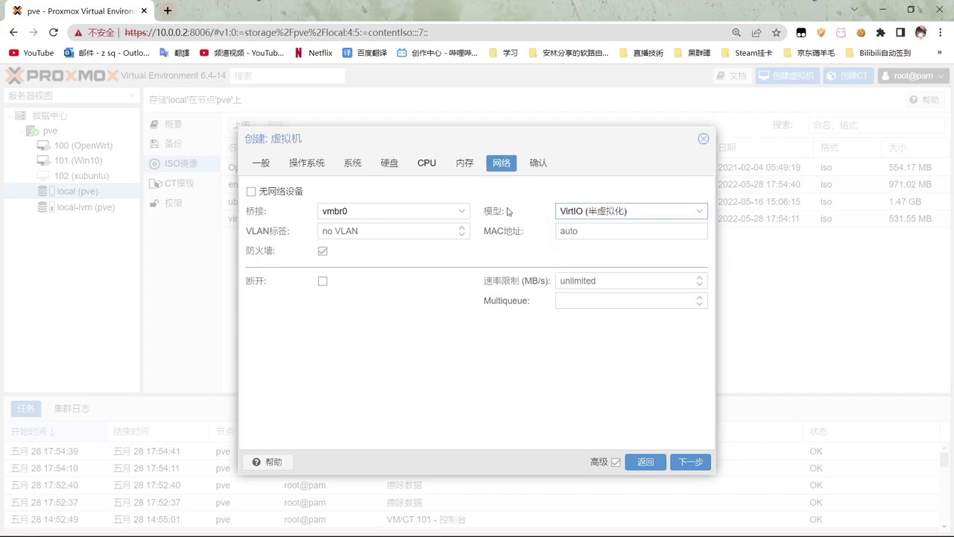
click(537, 162)
click(695, 467)
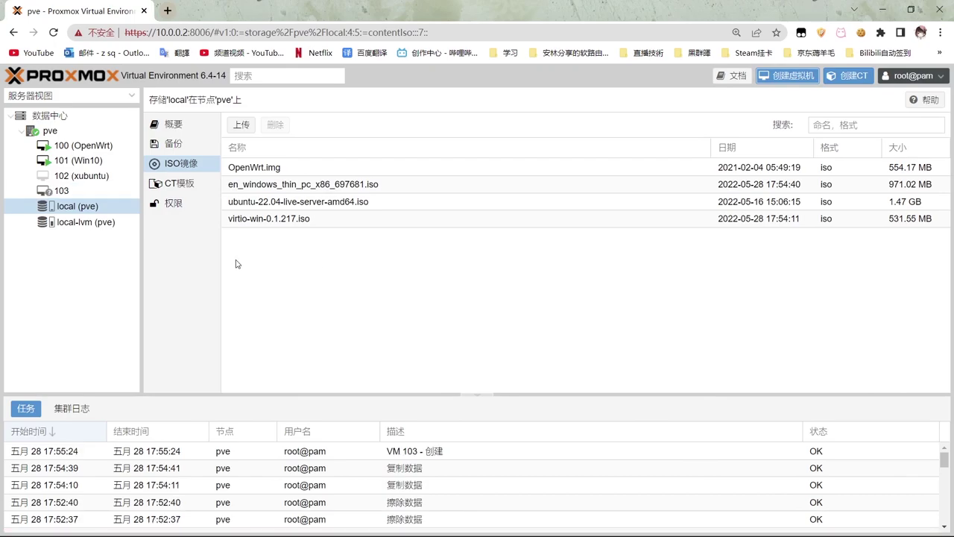
- Add an IDE CD/DVD drive loaded with virtio-win-0.1.217.iso from local storage
click(83, 191)
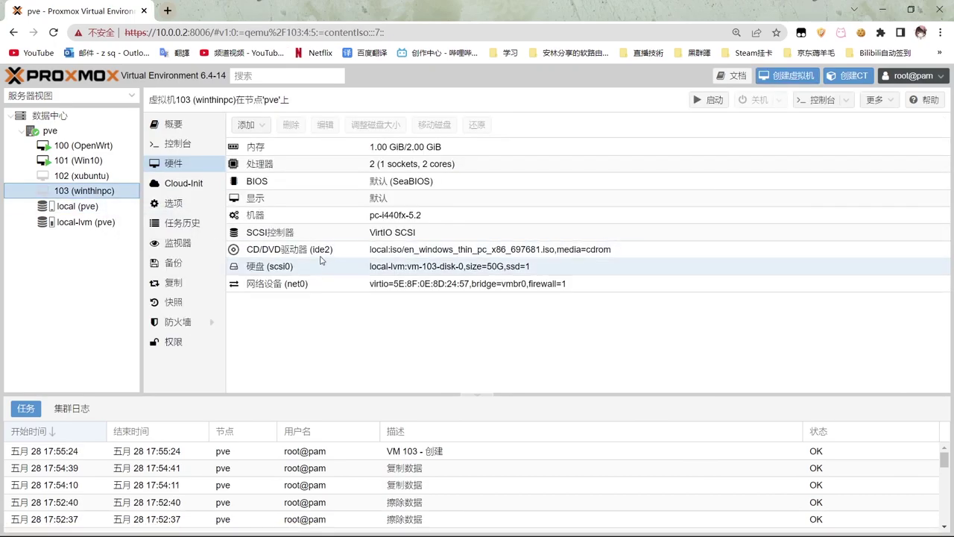
click(188, 207)
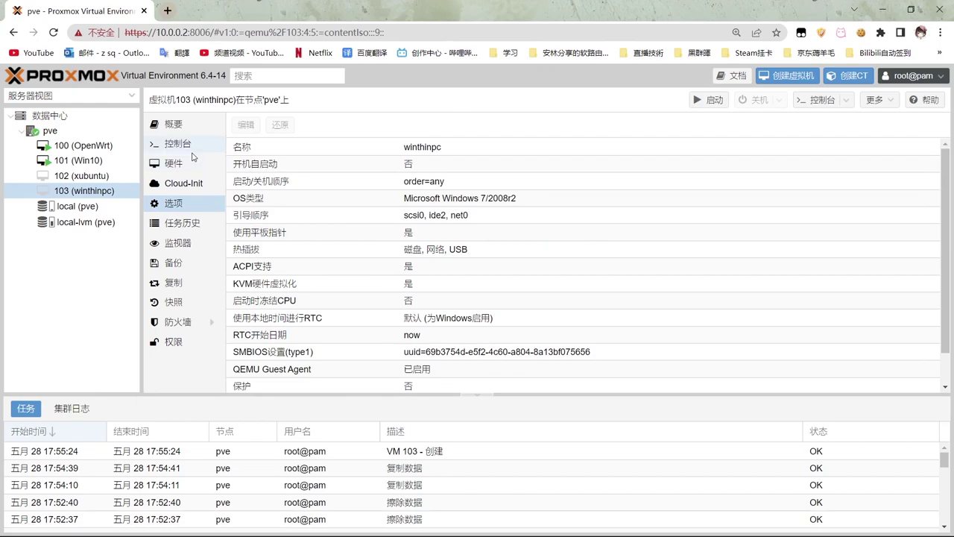
click(193, 162)
click(246, 124)
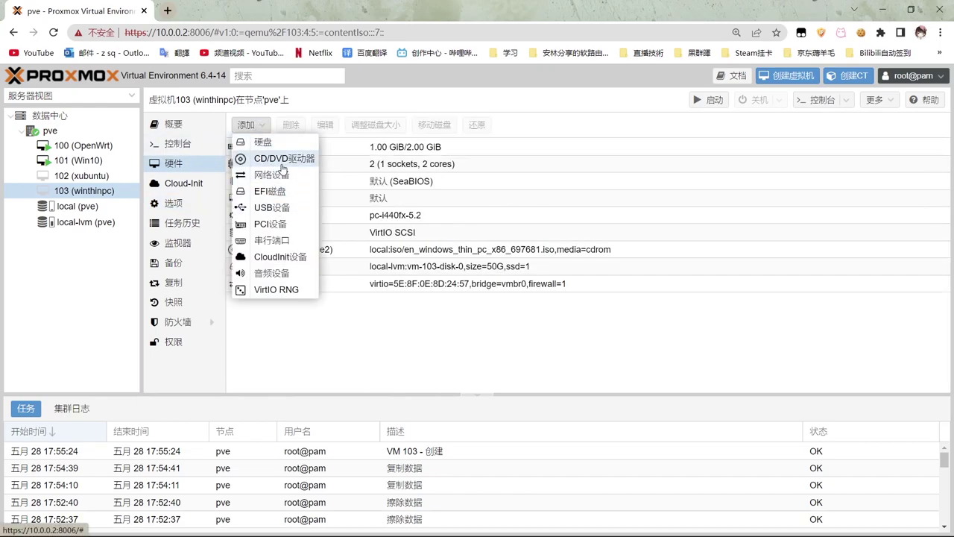
click(287, 159)
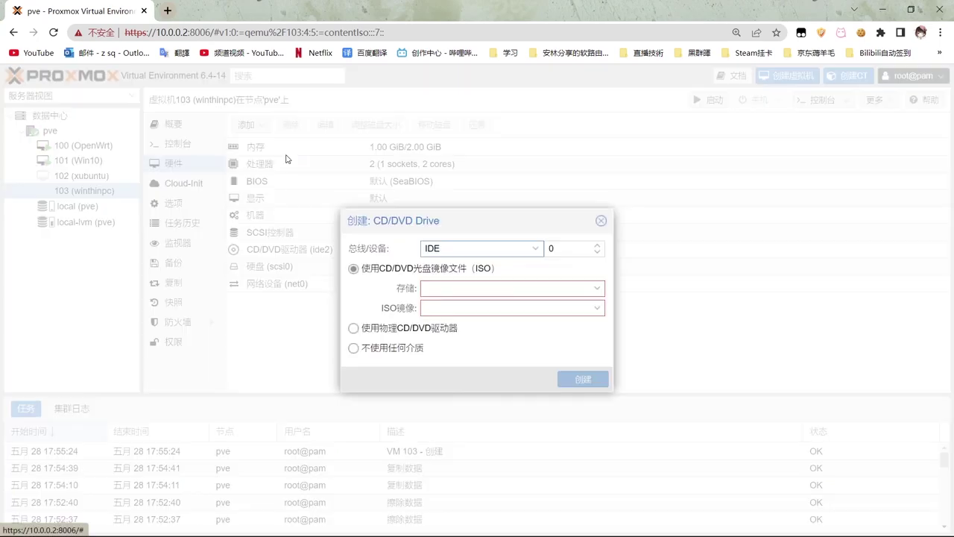
click(536, 249)
click(541, 254)
click(549, 289)
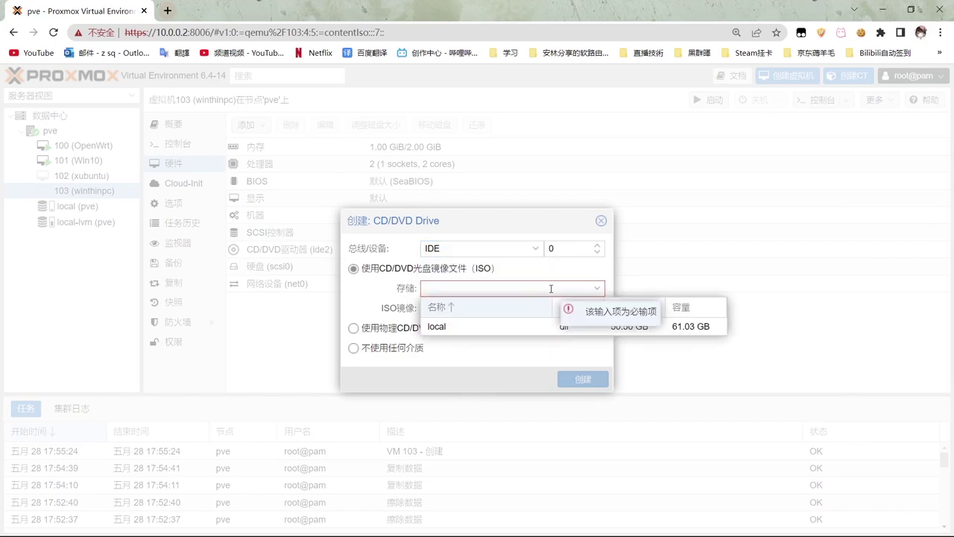
click(521, 325)
click(561, 310)
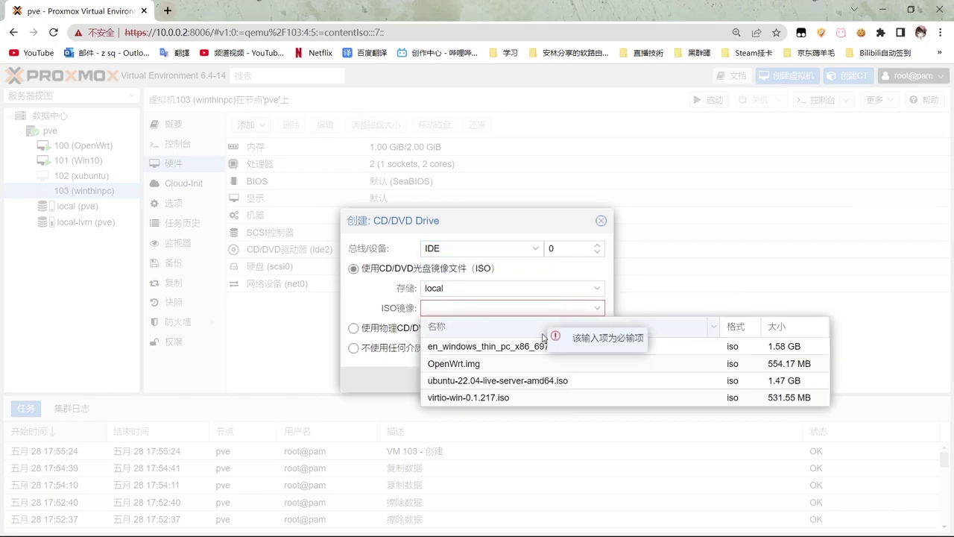
click(513, 397)
click(503, 363)
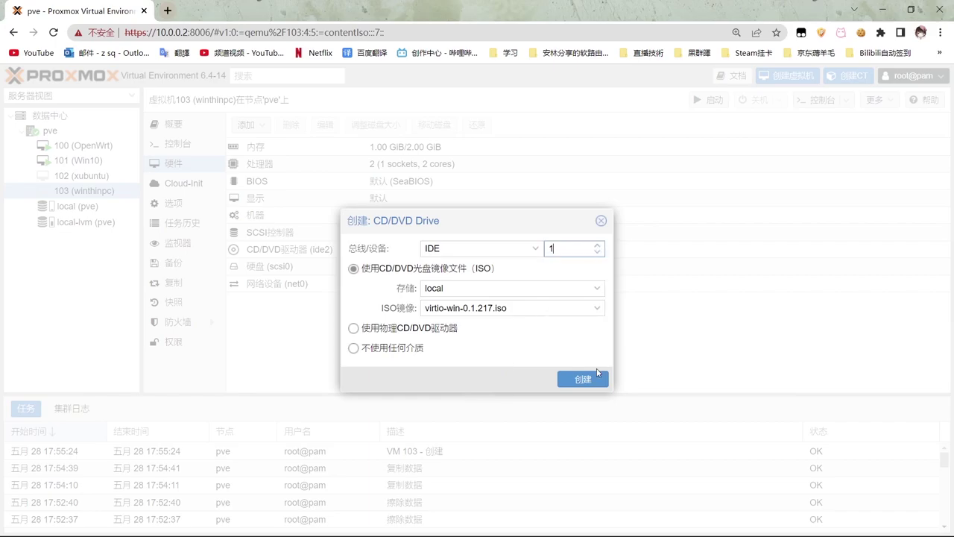
click(594, 381)
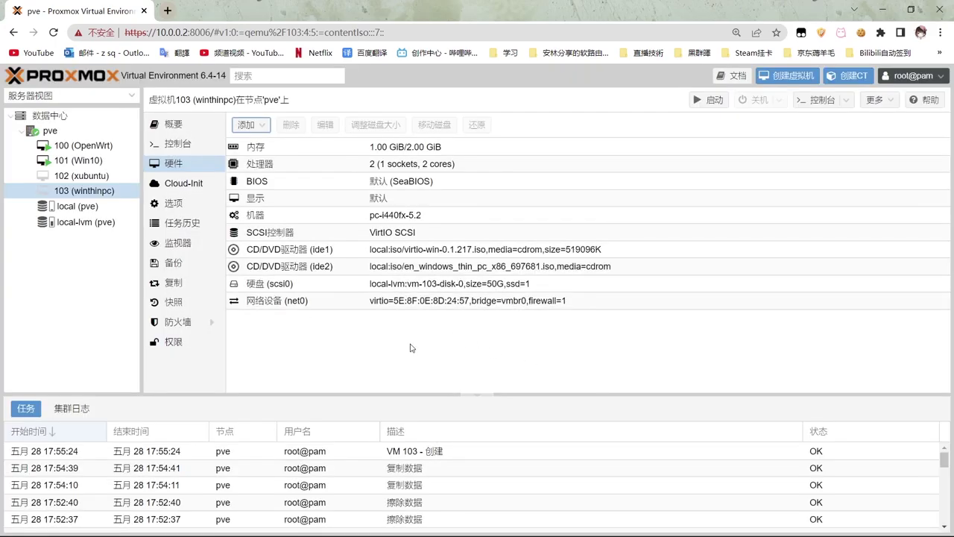
- Set the boot order to scsi0, ide2, ide1 with net0 disabled
click(354, 268)
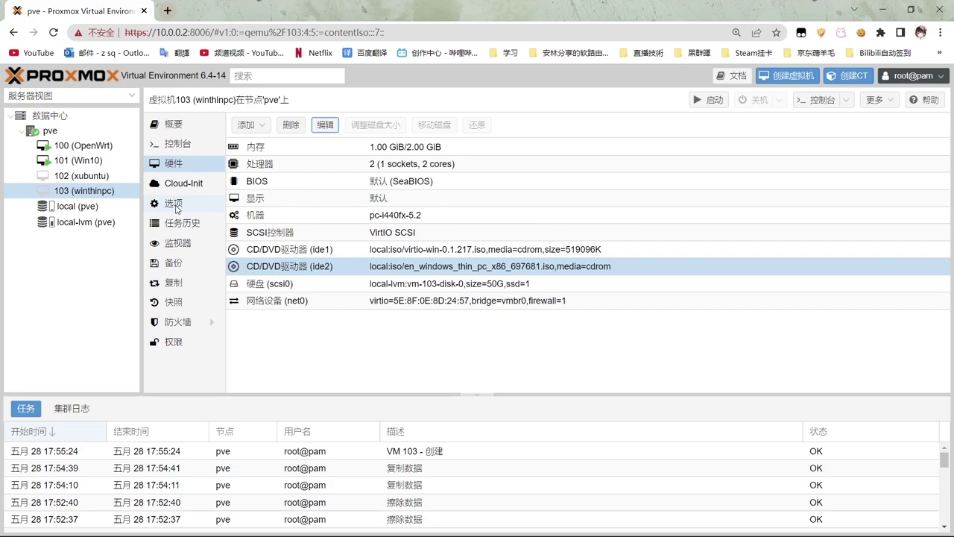
click(176, 207)
click(292, 216)
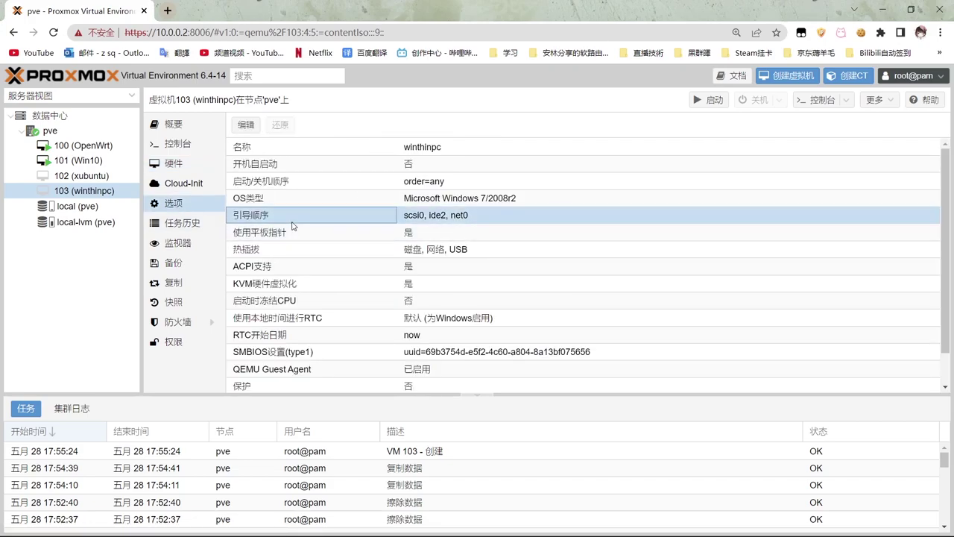
click(253, 127)
click(403, 263)
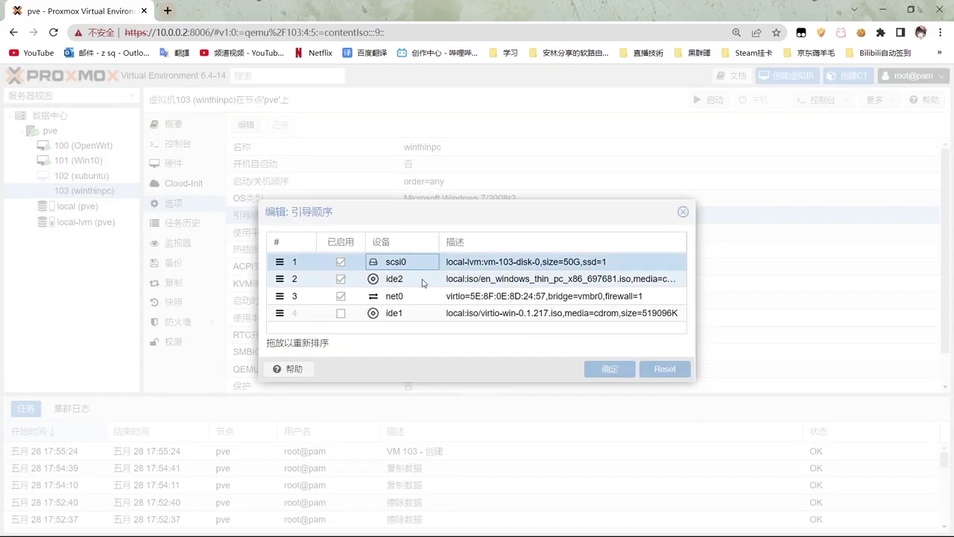
click(422, 282)
click(340, 296)
drag(287, 316, 281, 294)
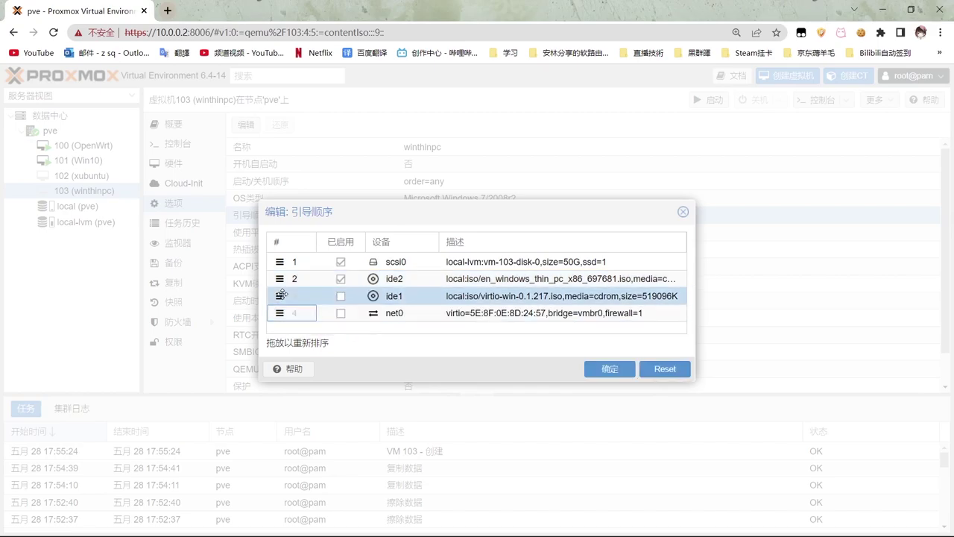
click(341, 298)
click(612, 370)
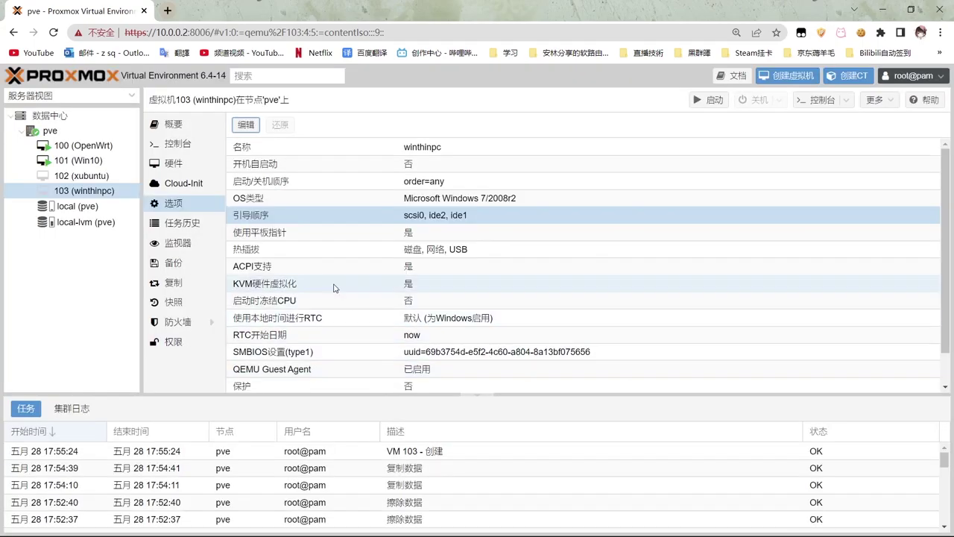
click(177, 149)
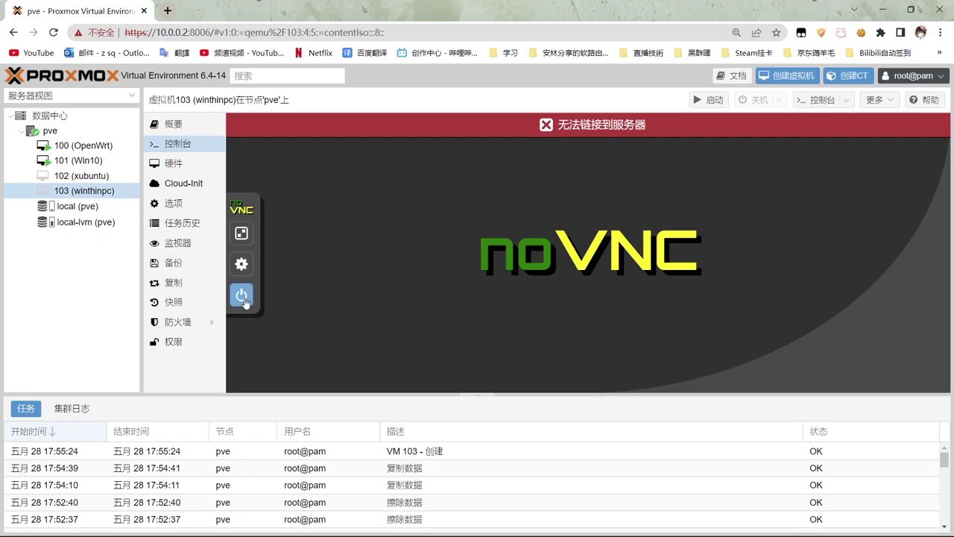
- Start VM 103 from the noVNC power menu and switch the console to full screen
click(243, 297)
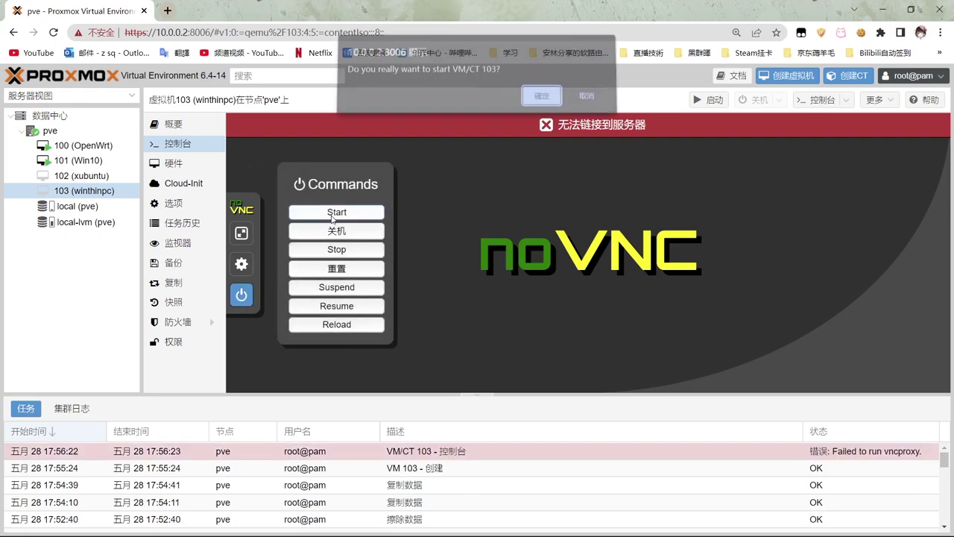
click(337, 213)
click(541, 102)
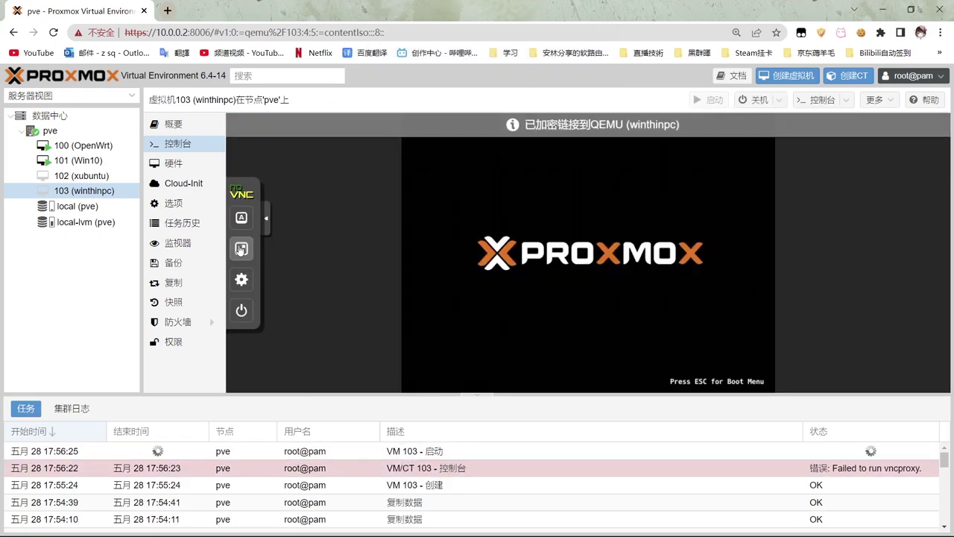
click(240, 249)
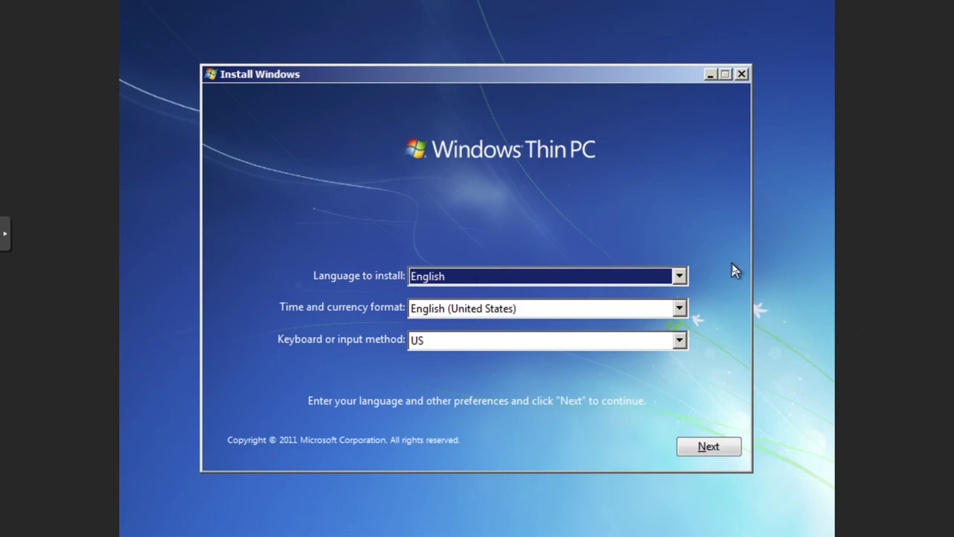
- Keep English as the install language and choose Install now
click(684, 276)
click(684, 278)
click(718, 447)
click(483, 266)
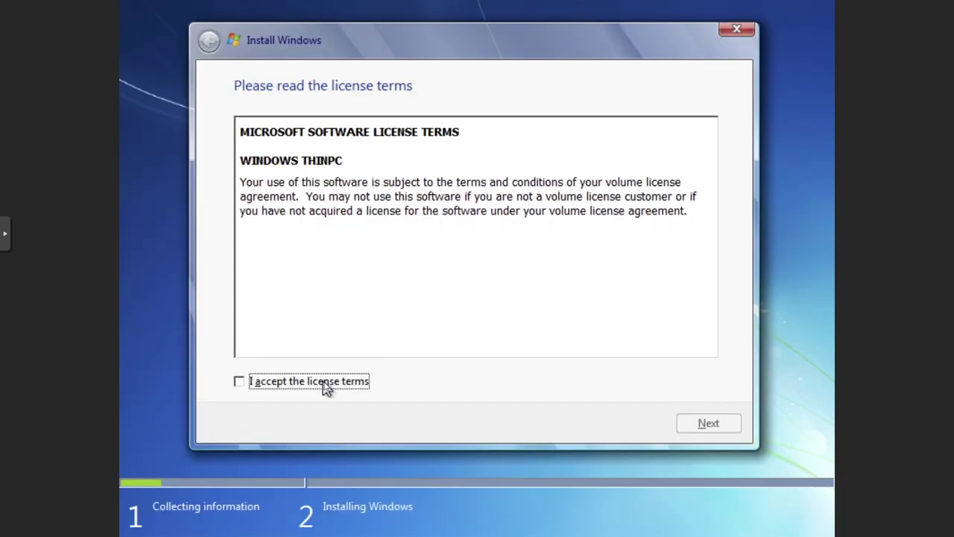
- Accept the licence terms and open the Load Driver folder browser
click(326, 384)
click(686, 426)
click(295, 341)
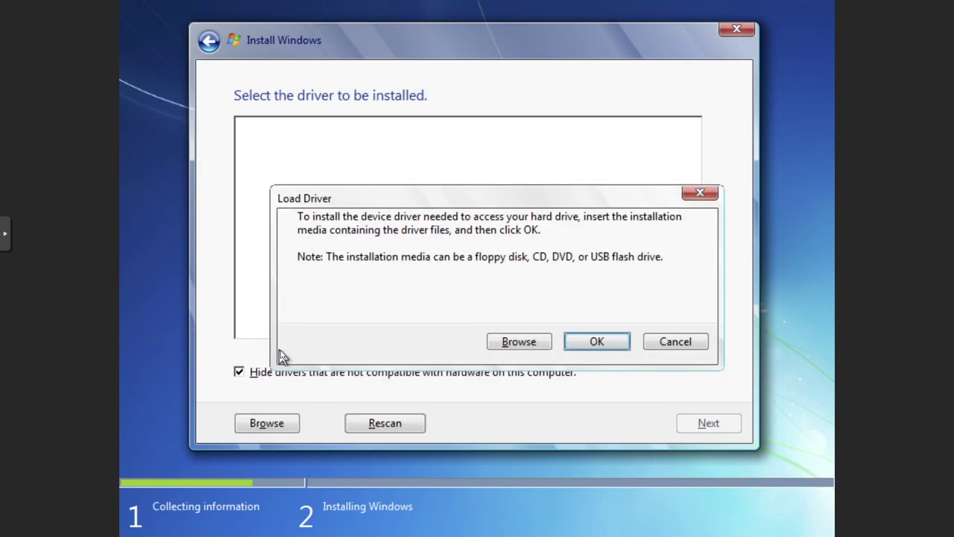
click(526, 346)
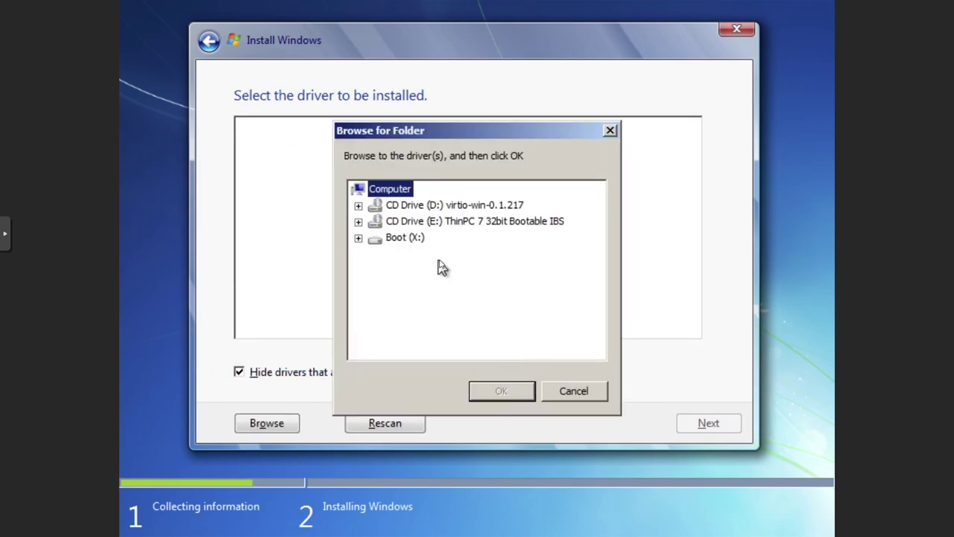
- Install the Red Hat VirtIO SCSI driver from the virtio-win CD's vioscsi\w7\x86 folder
click(482, 206)
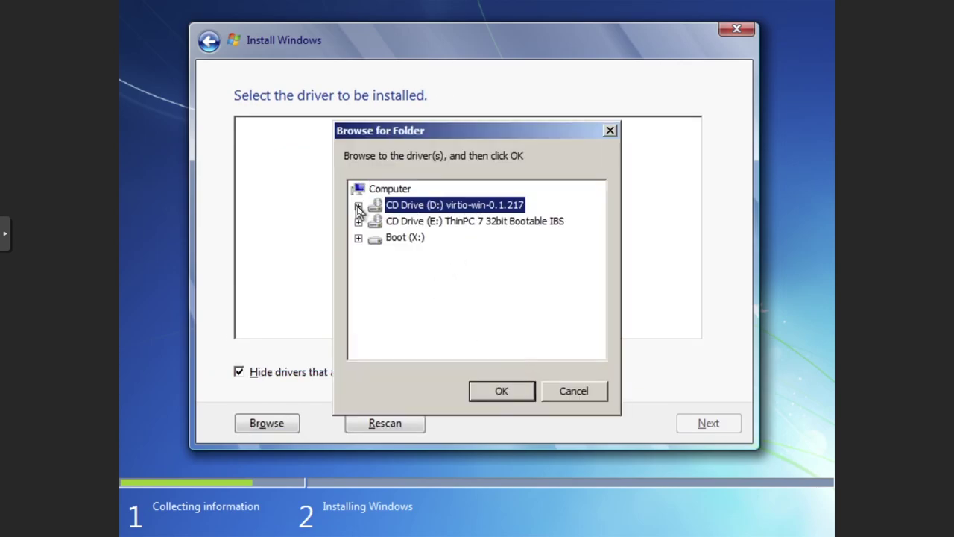
click(358, 206)
scroll(450, 315, down, 3)
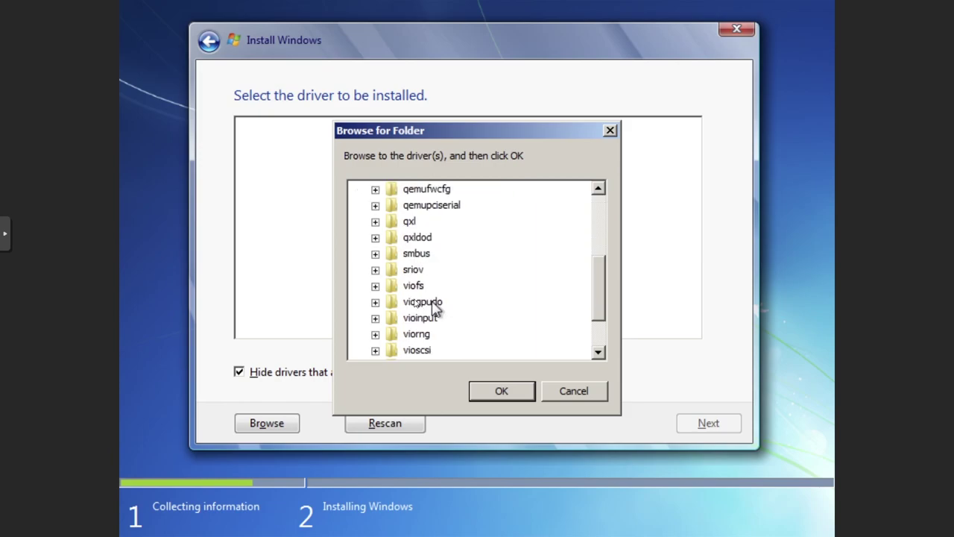
scroll(397, 354, down, 1)
click(411, 301)
click(375, 301)
scroll(434, 313, down, 1)
click(426, 301)
click(392, 302)
scroll(448, 313, down, 1)
click(444, 285)
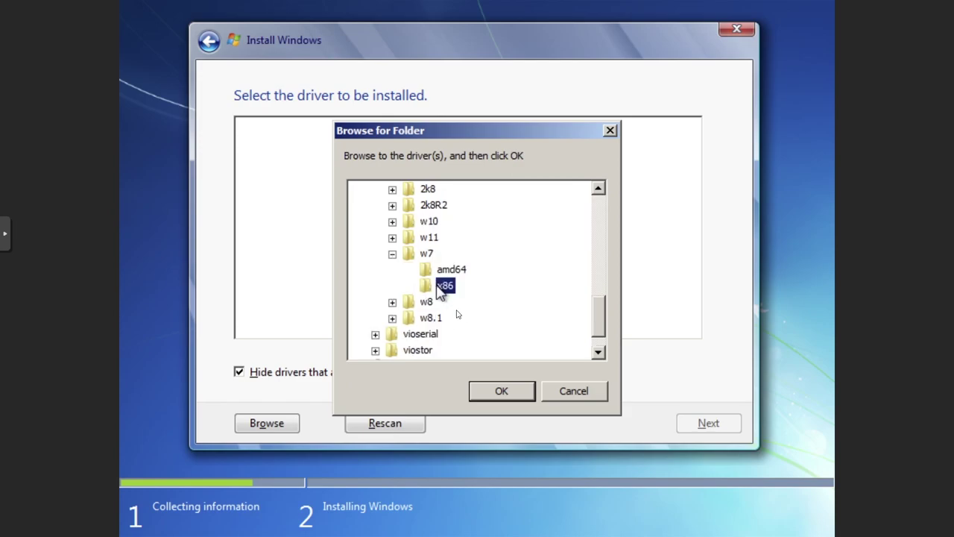
click(504, 392)
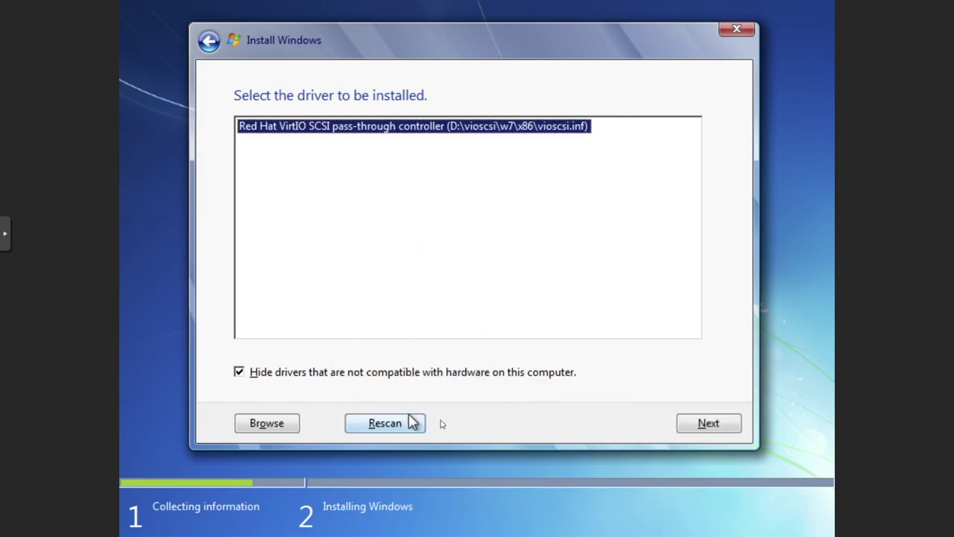
click(691, 430)
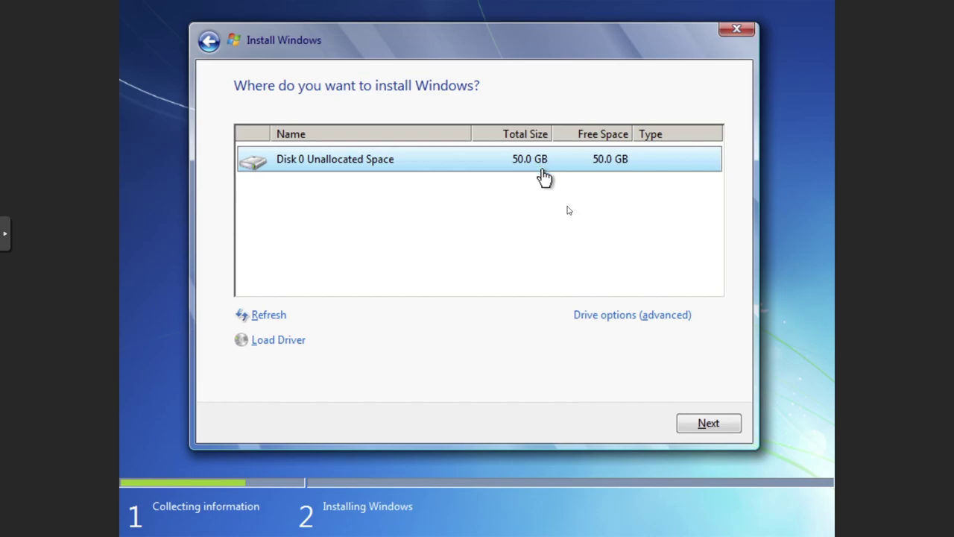
- Create a 51200 MB partition on Disk 0, accept the system partitions, and install there
click(639, 322)
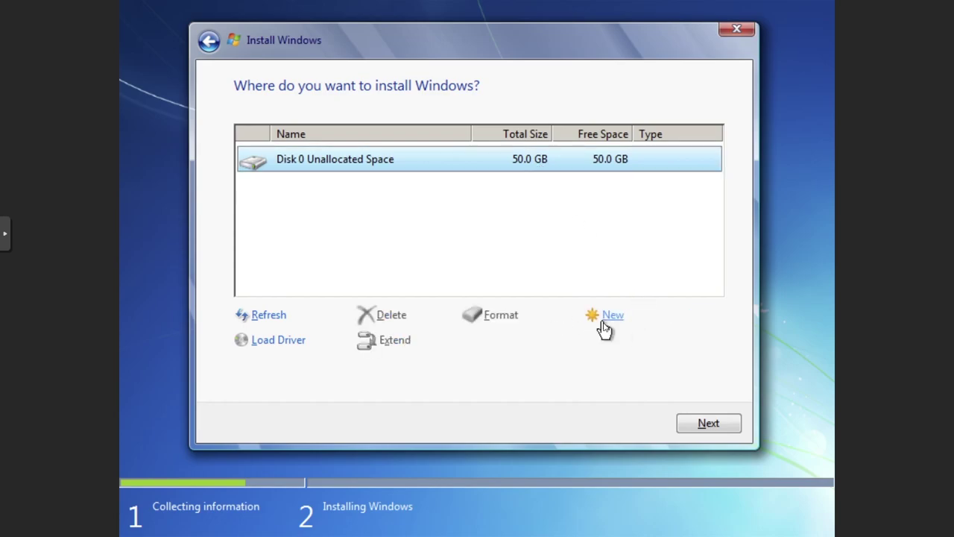
click(603, 319)
click(647, 349)
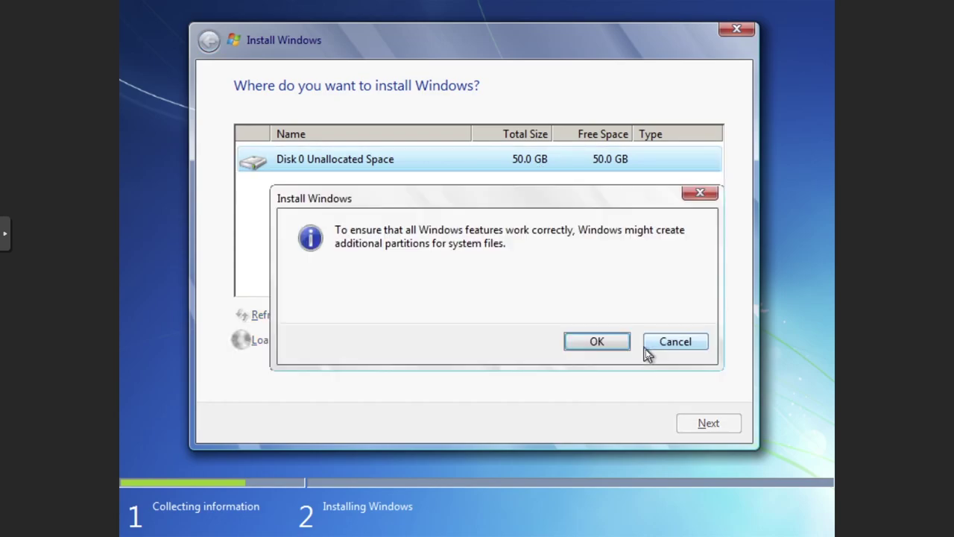
click(613, 343)
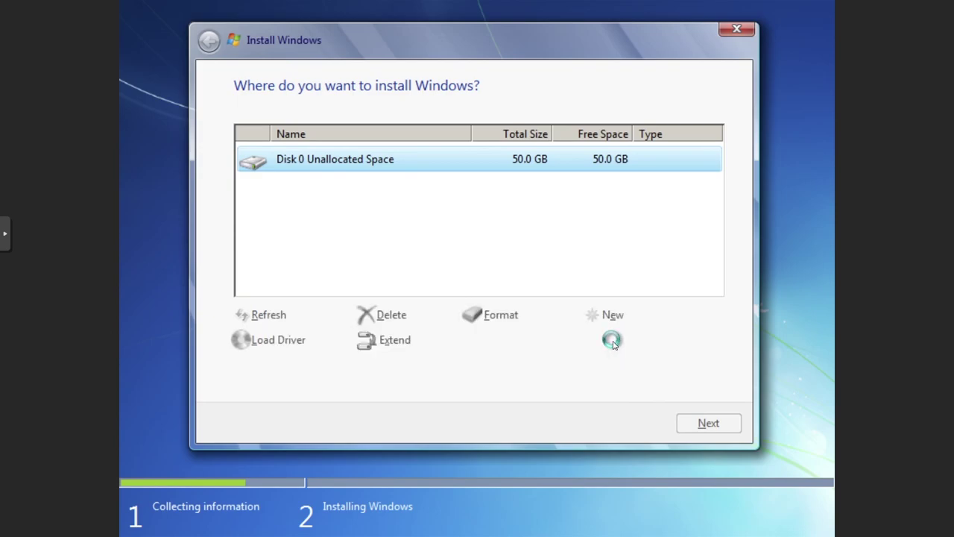
click(718, 428)
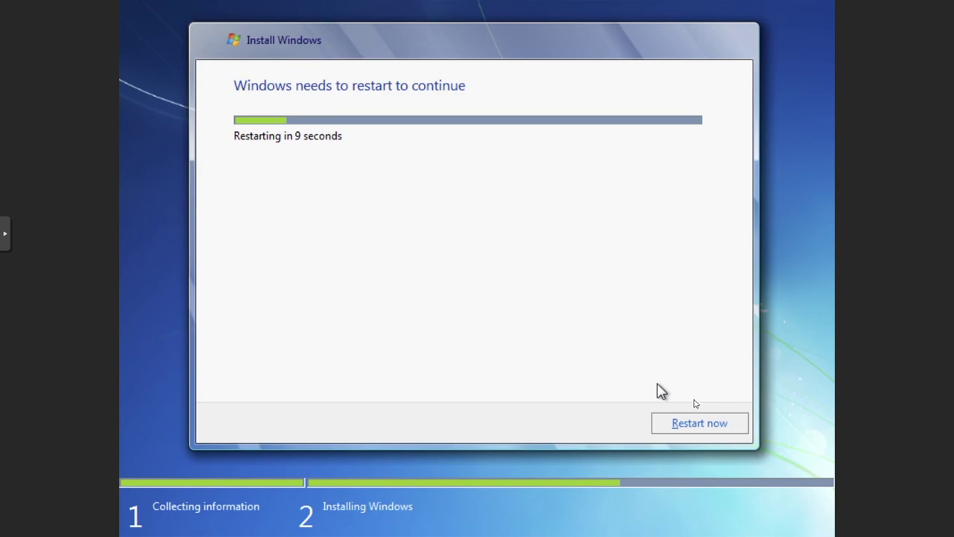
- Restart, enter a user name, leave the password blank, choose Ask me later, and keep the default time settings
click(711, 425)
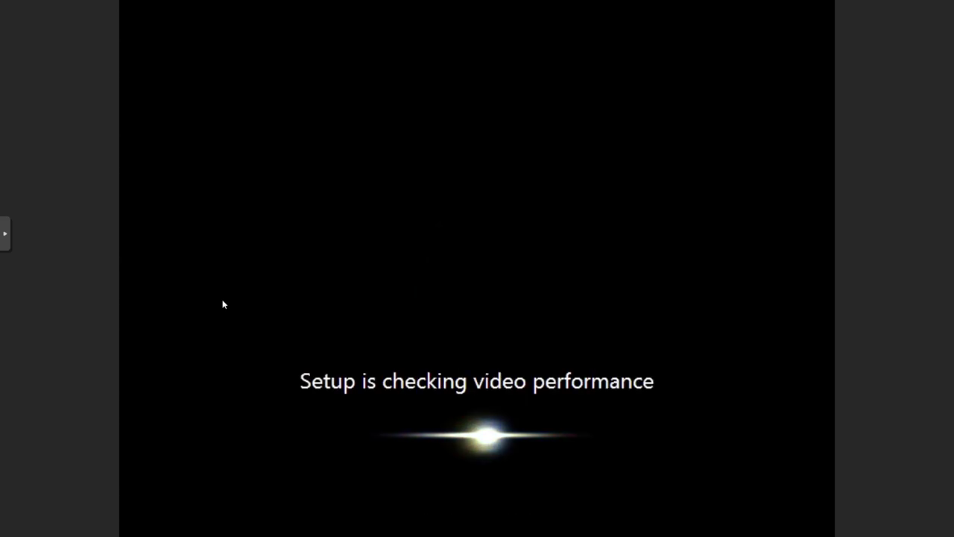
text(ome)
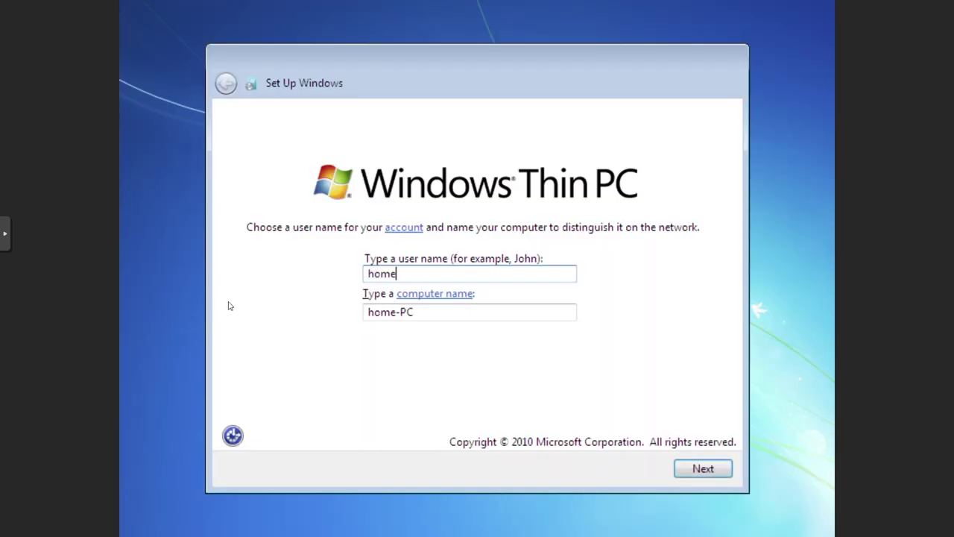
click(692, 468)
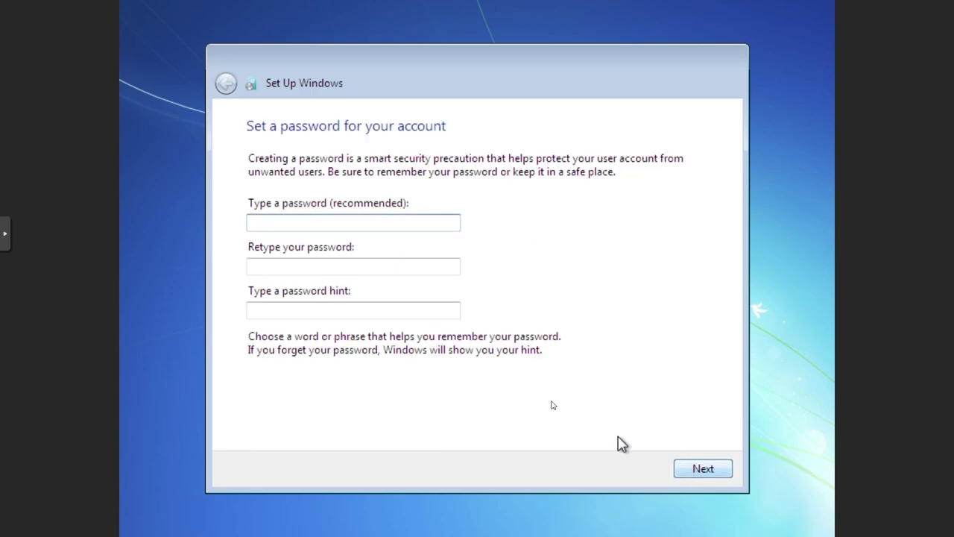
click(720, 475)
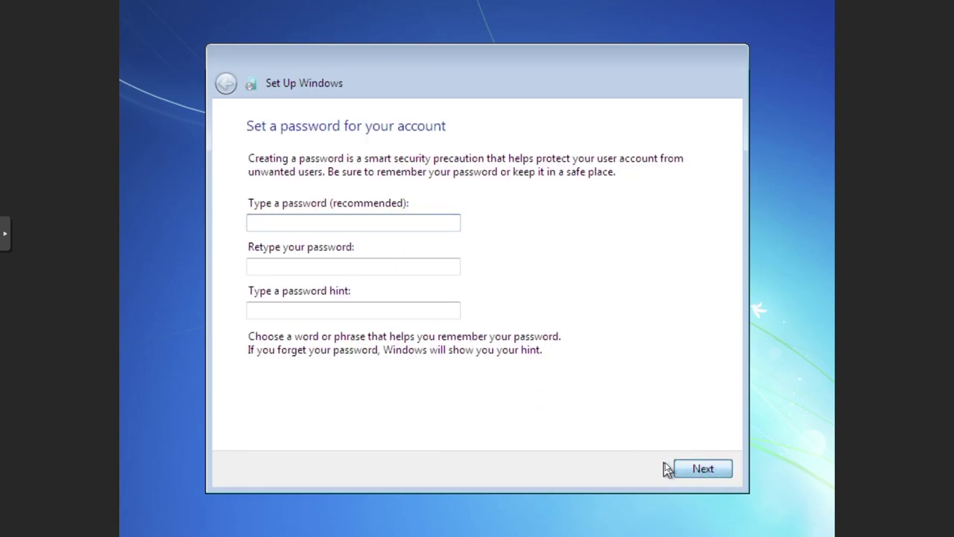
click(534, 328)
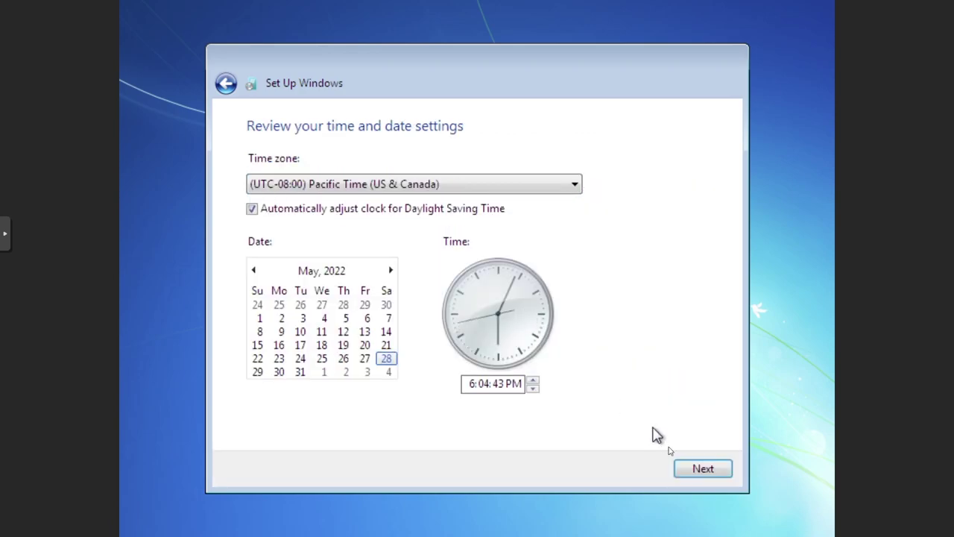
click(685, 468)
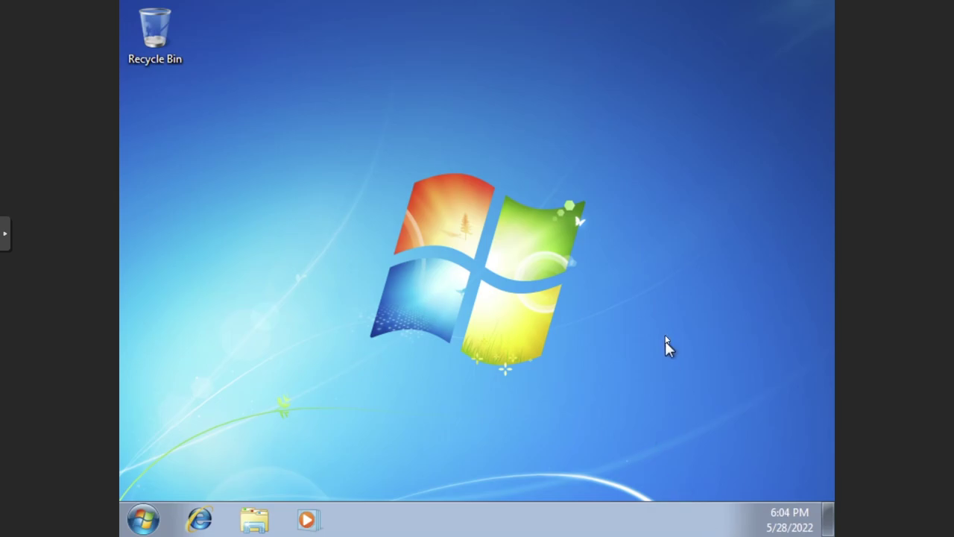
- Change the desktop screen resolution to 1920 × 1080 and keep it
right_click(652, 324)
click(721, 274)
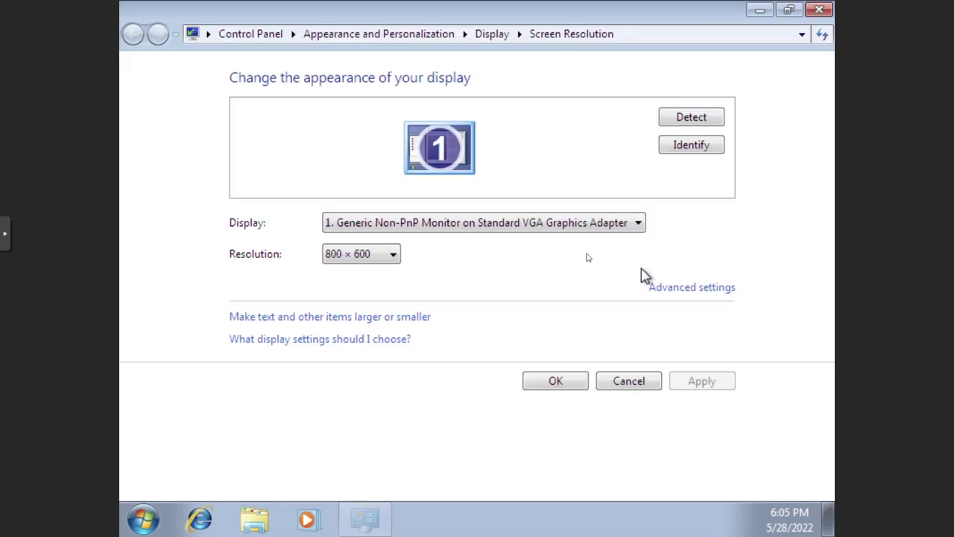
click(363, 256)
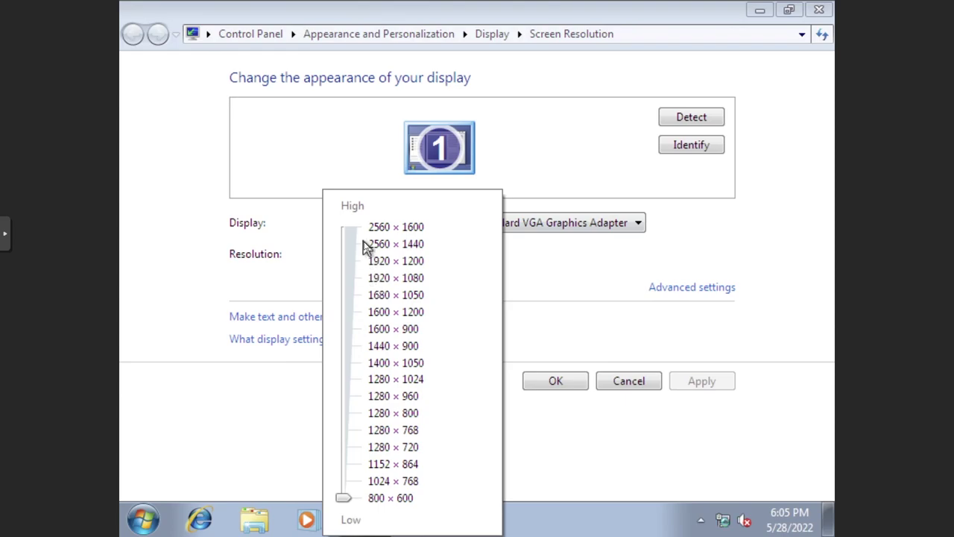
click(355, 286)
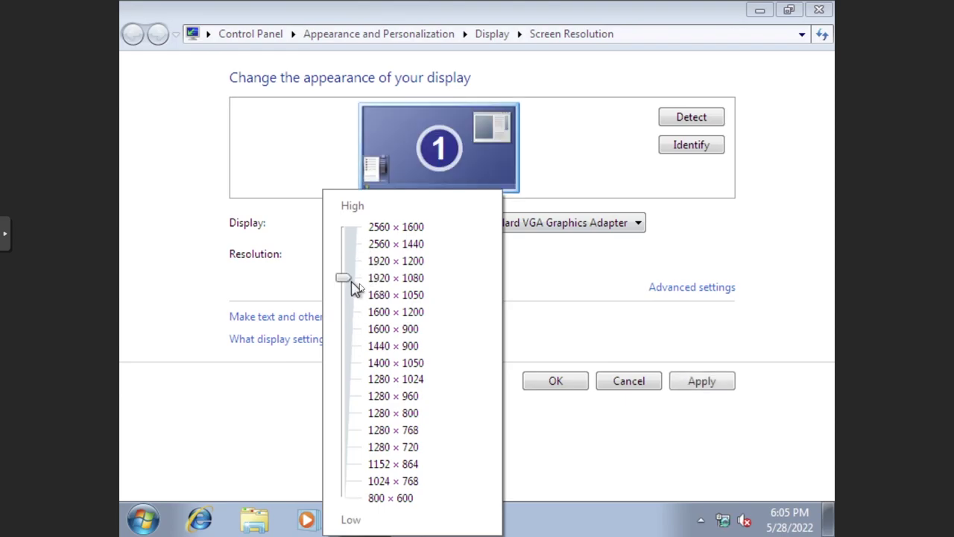
click(590, 305)
click(702, 383)
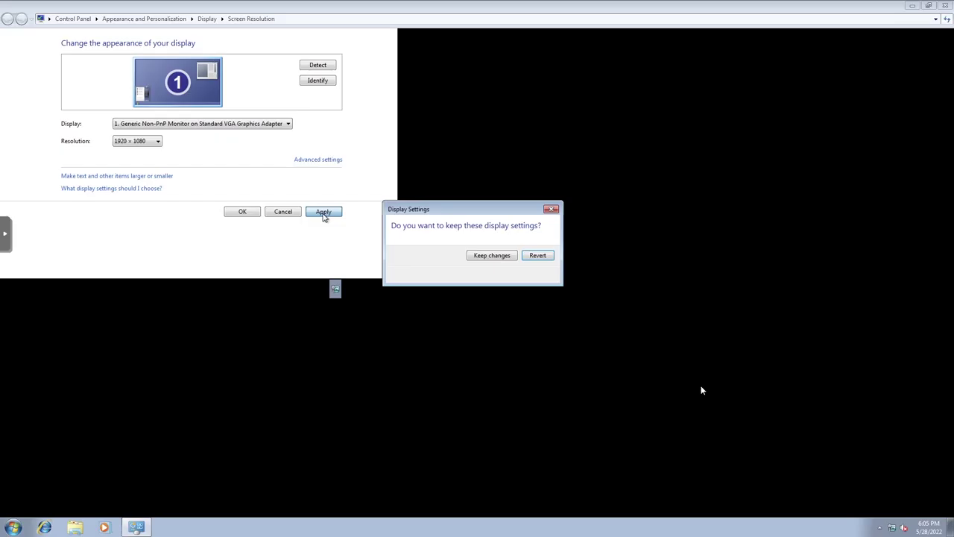
click(495, 255)
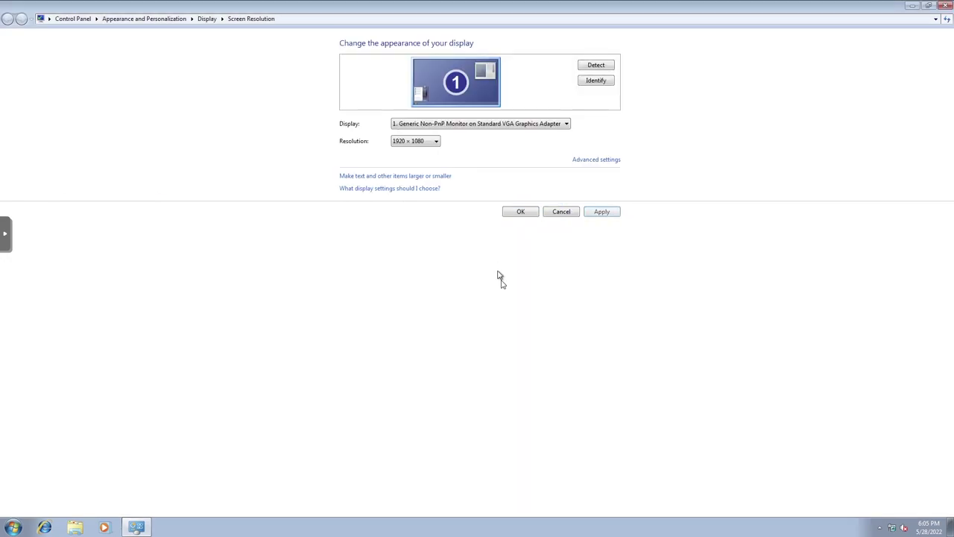
- Set text size to Medium - 125%, then log off and back on
click(432, 177)
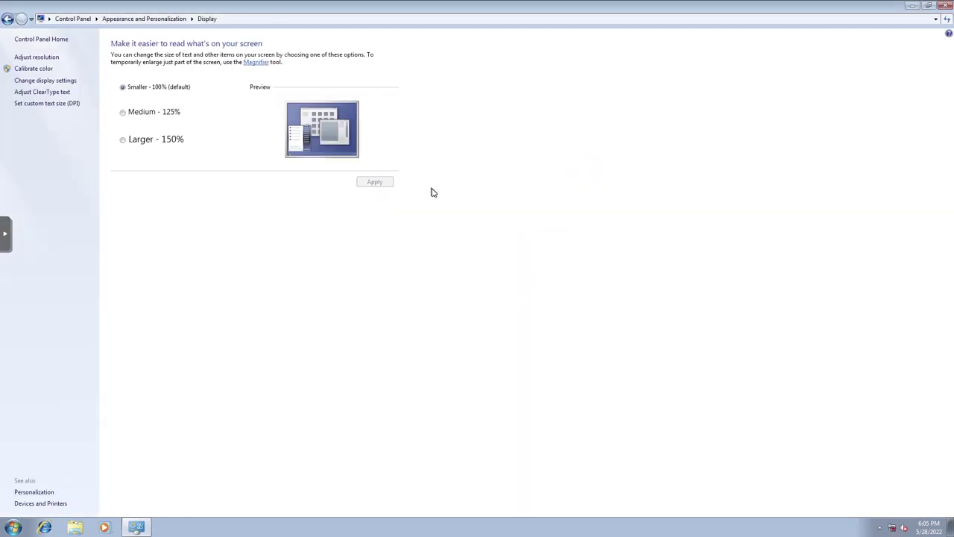
click(145, 117)
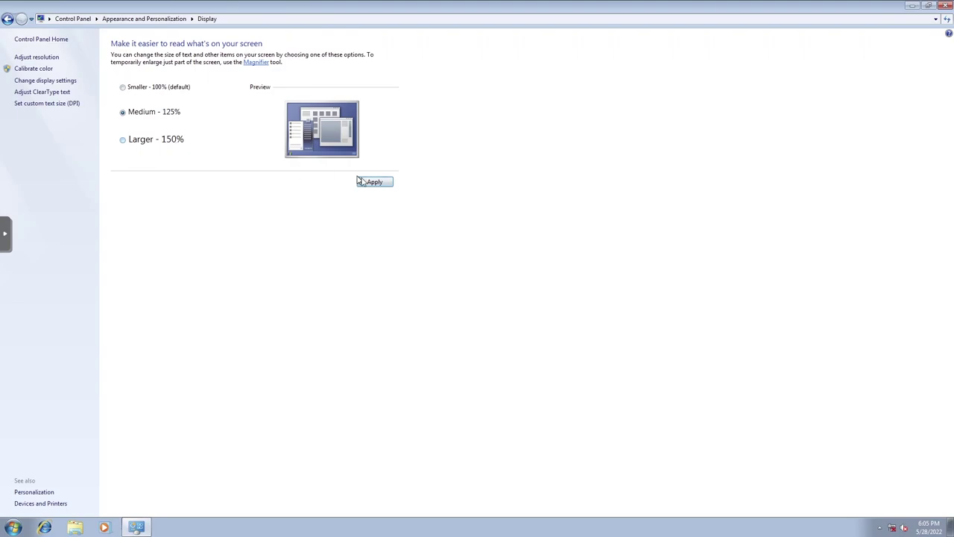
click(373, 183)
click(489, 281)
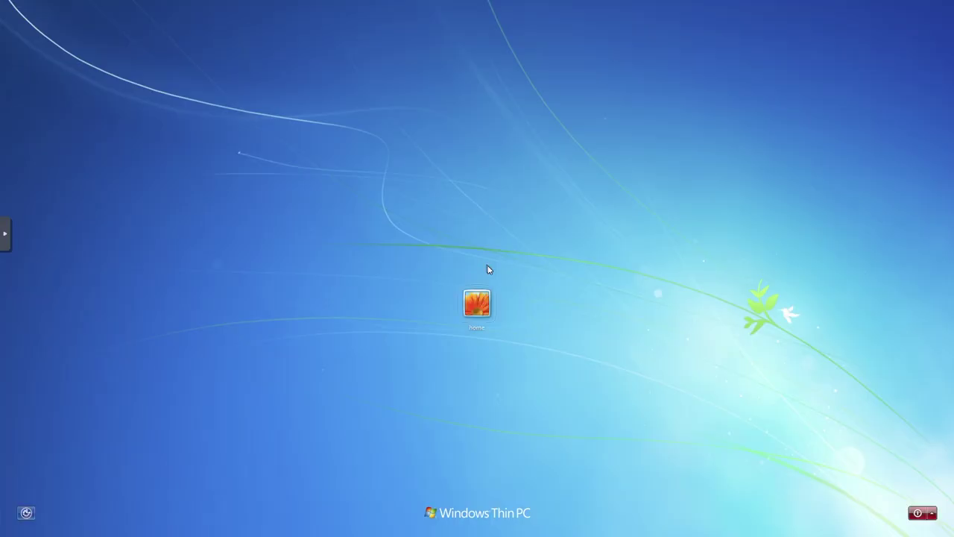
click(479, 302)
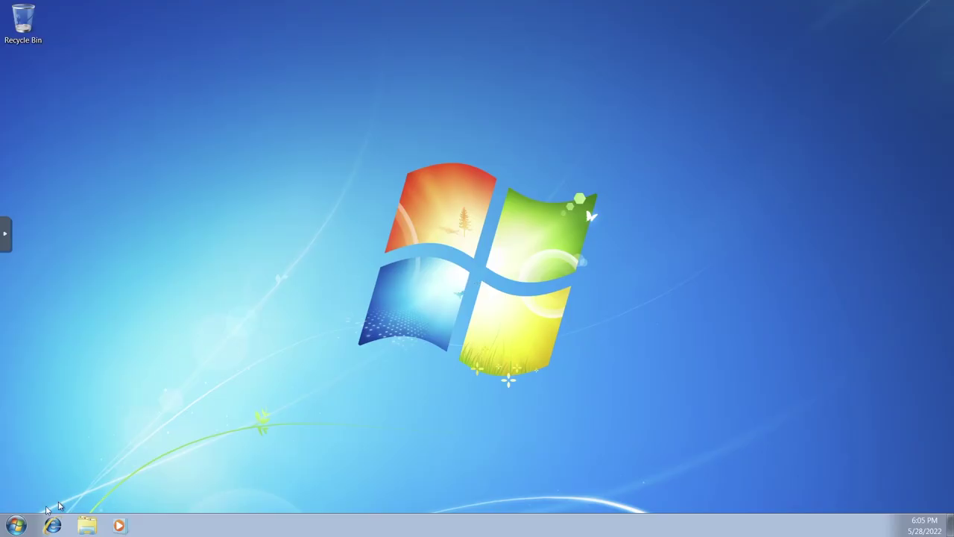
- Open Manage from Computer in the Start menu and centre the Computer Management window
click(16, 525)
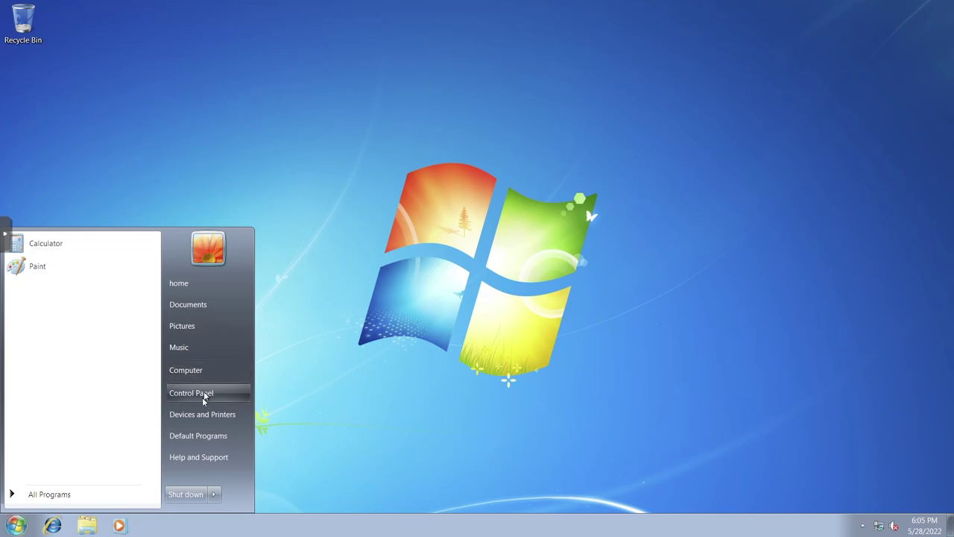
right_click(191, 375)
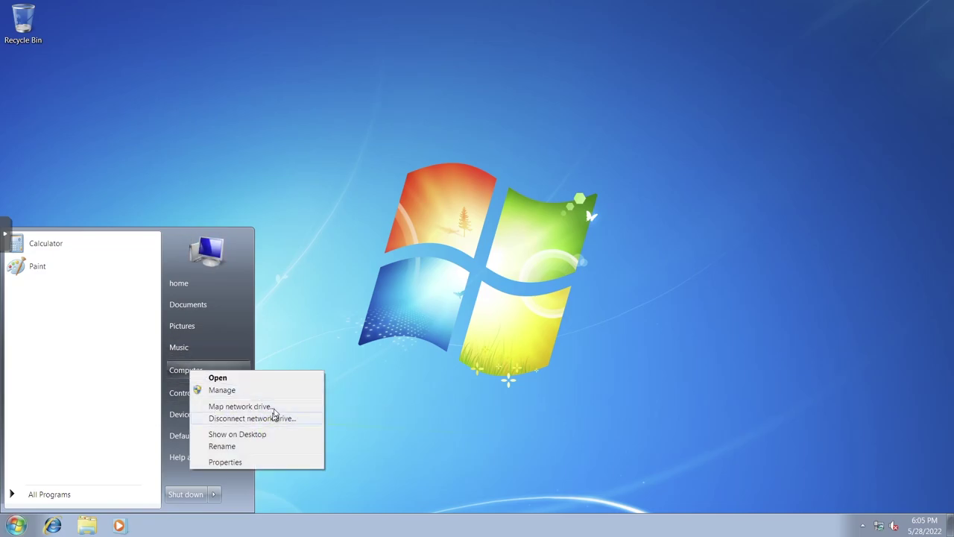
click(275, 395)
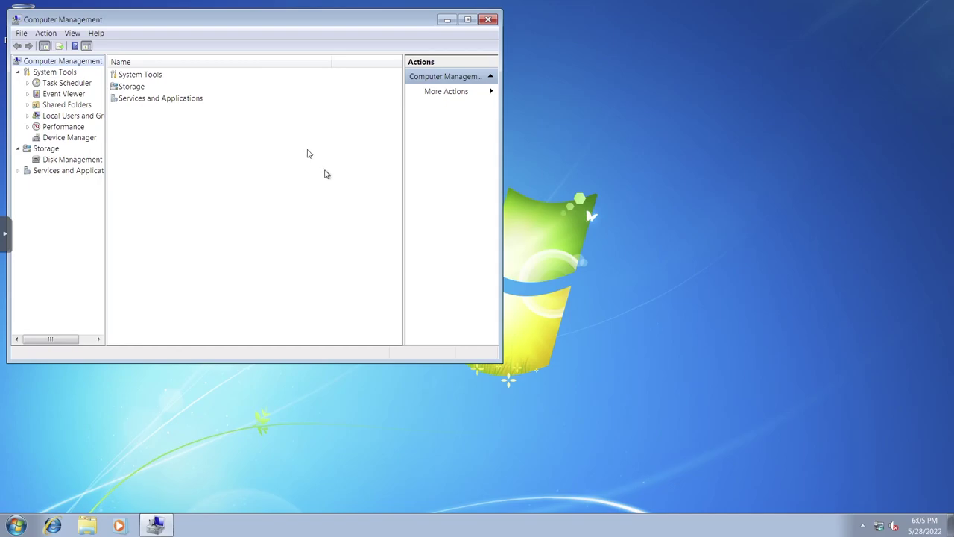
drag(245, 25, 437, 152)
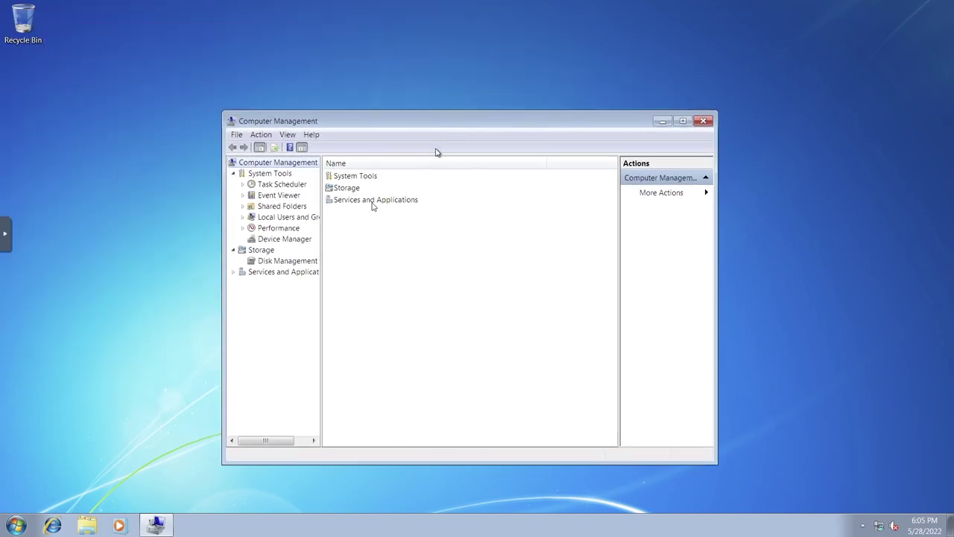
- Start a manual driver update for the Ethernet Controller in Device Manager
click(279, 240)
click(402, 328)
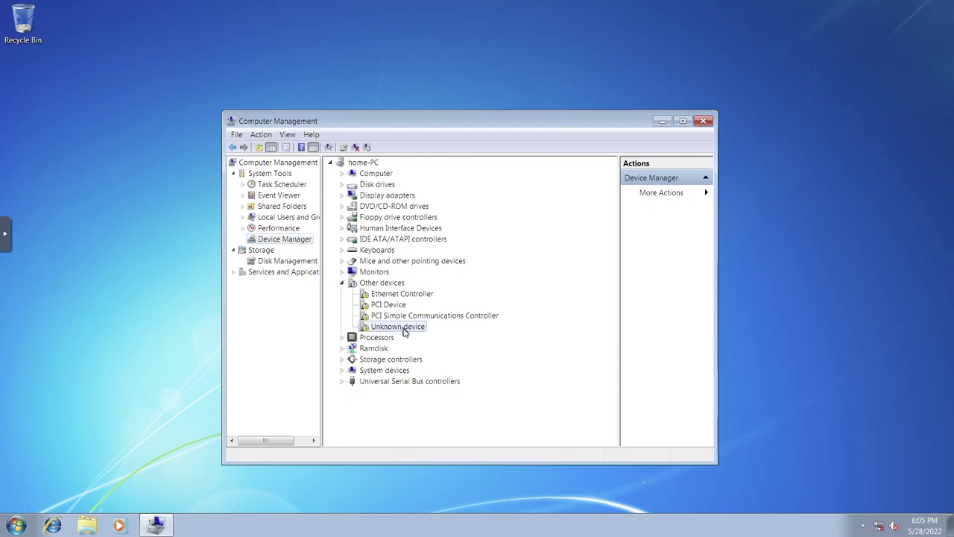
click(398, 296)
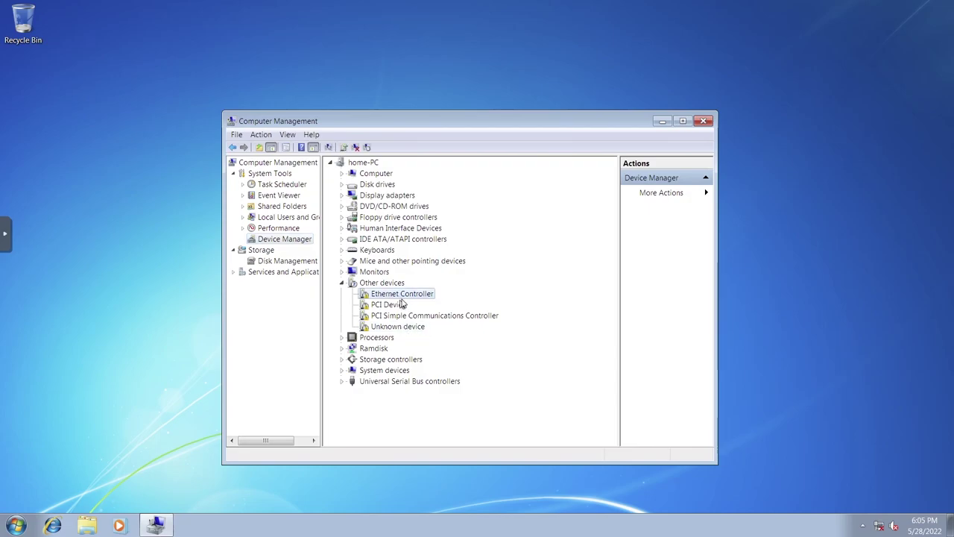
right_click(403, 299)
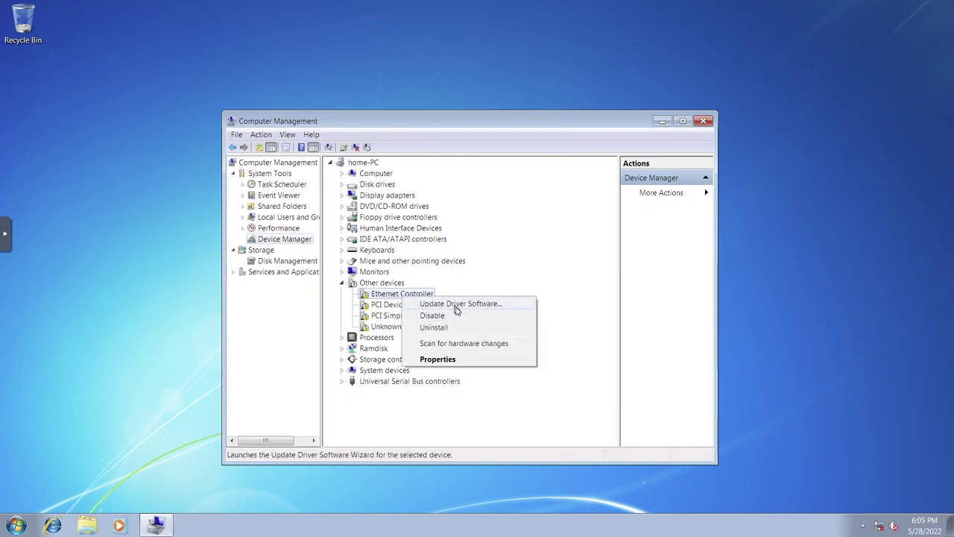
click(456, 305)
click(436, 328)
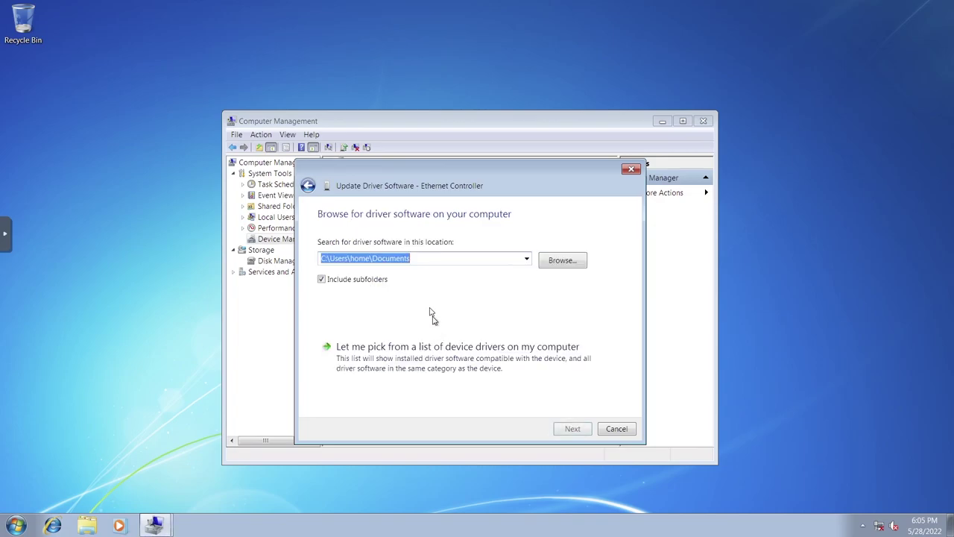
click(561, 260)
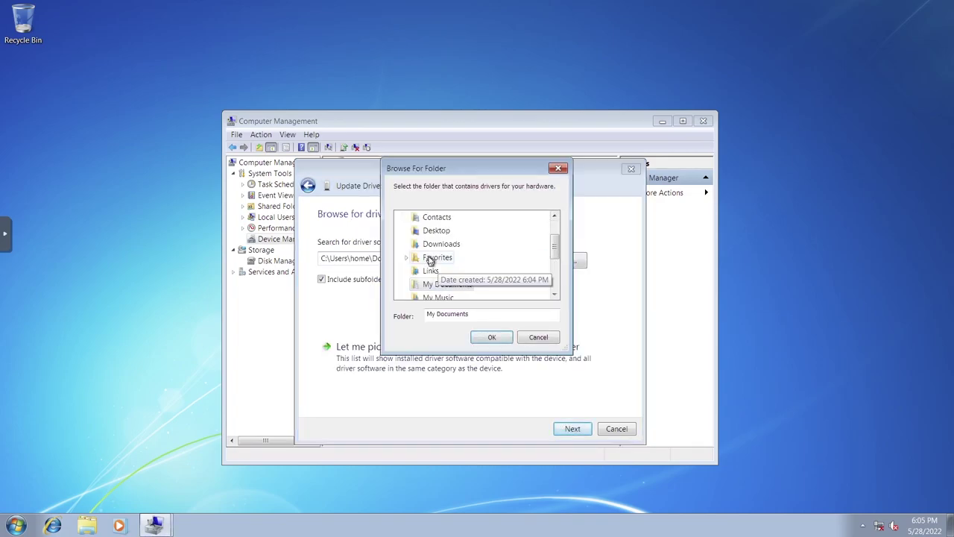
- Browse the virtio-win disc to the D:\NetKVM\w7\x86 driver folder
scroll(430, 255, up, 1)
click(402, 243)
click(427, 244)
click(400, 257)
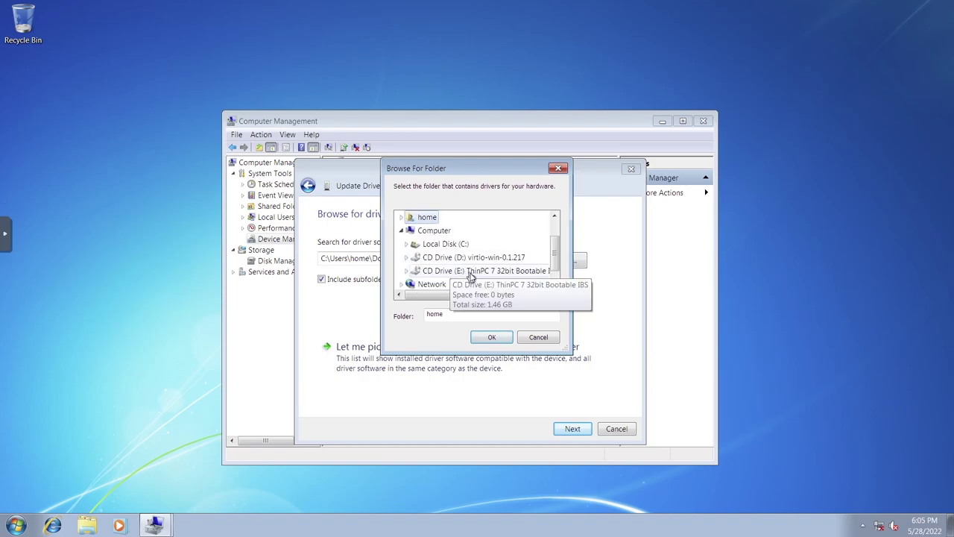
click(460, 246)
double_click(437, 271)
scroll(479, 271, down, 3)
scroll(479, 271, down, 3)
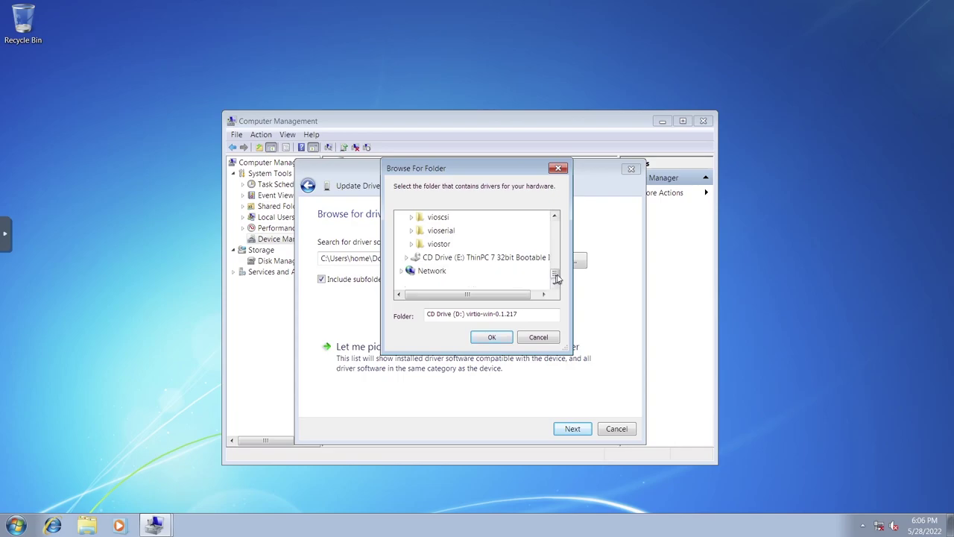
drag(555, 276, 558, 249)
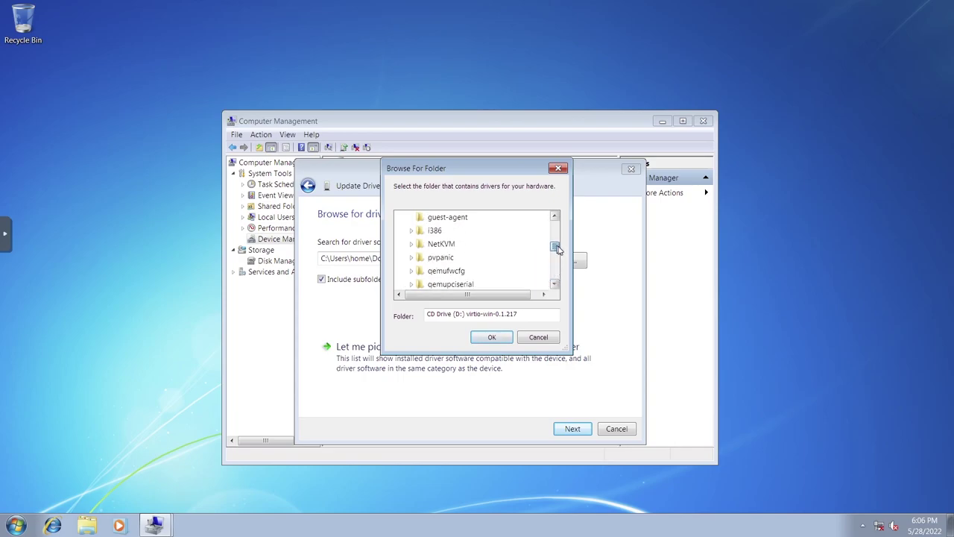
click(441, 244)
double_click(443, 273)
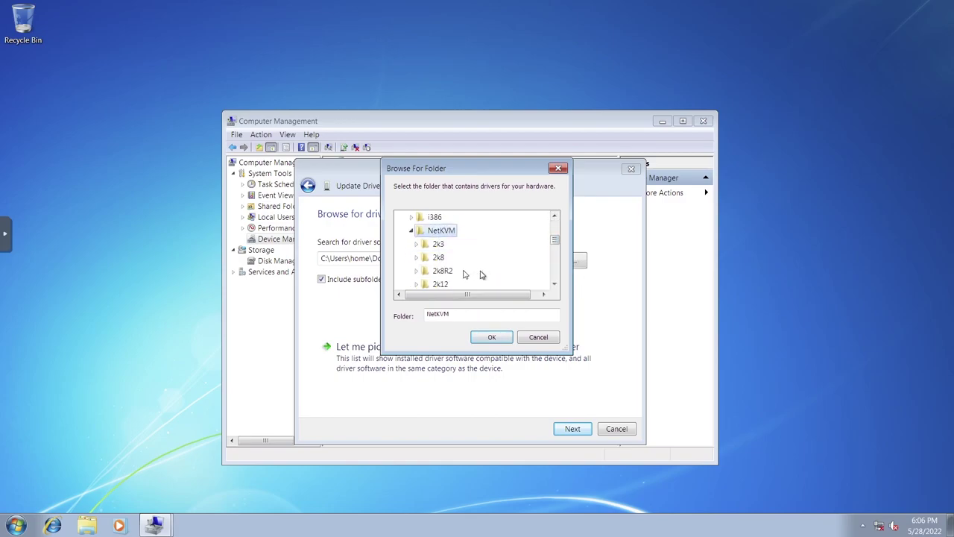
double_click(437, 232)
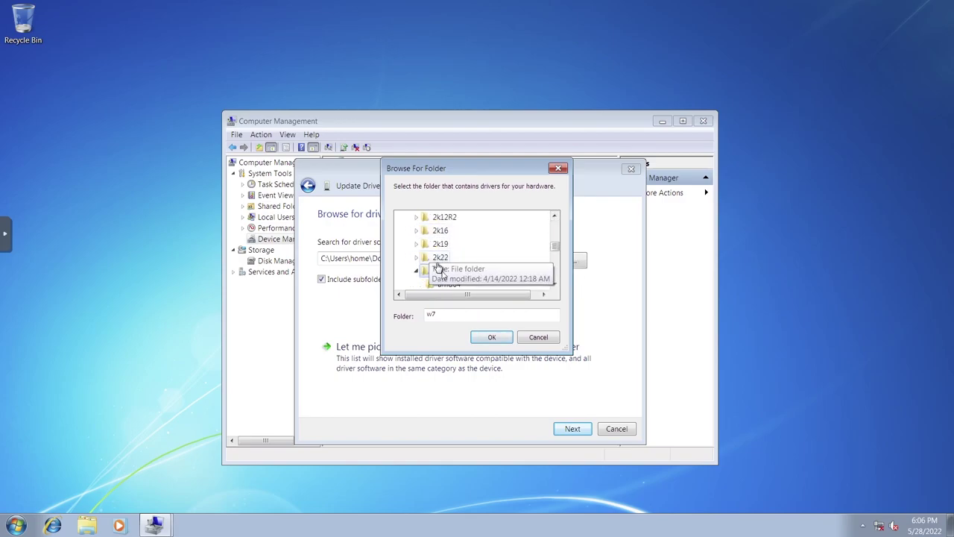
scroll(447, 261, down, 1)
scroll(441, 246, up, 1)
click(462, 258)
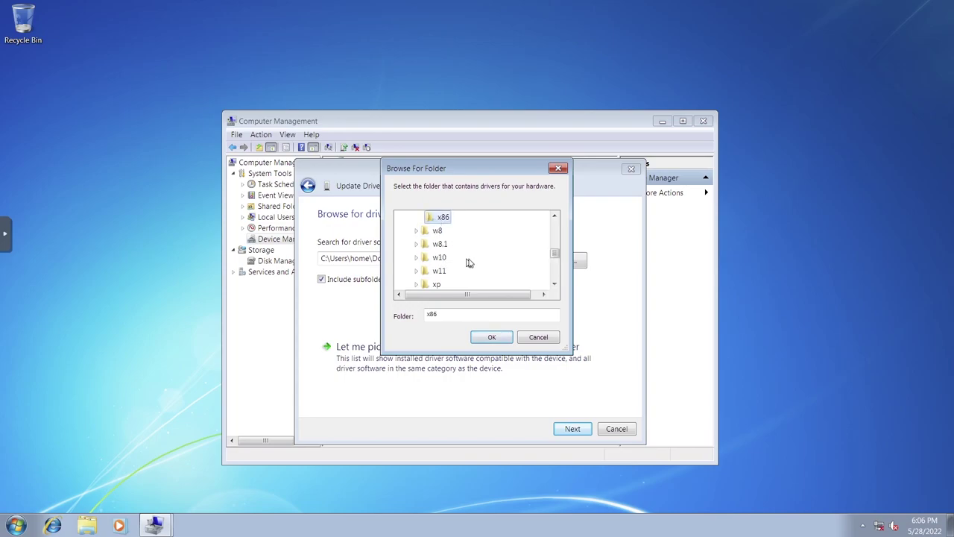
- Install the Red Hat VirtIO Ethernet Adapter driver from D:\NetKVM\w7\x86 and close the wizard
click(492, 337)
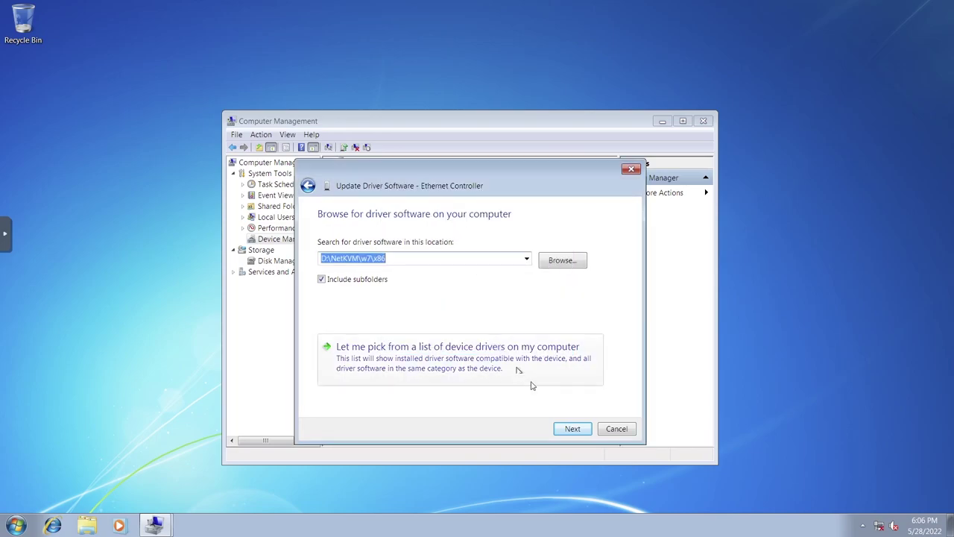
click(573, 430)
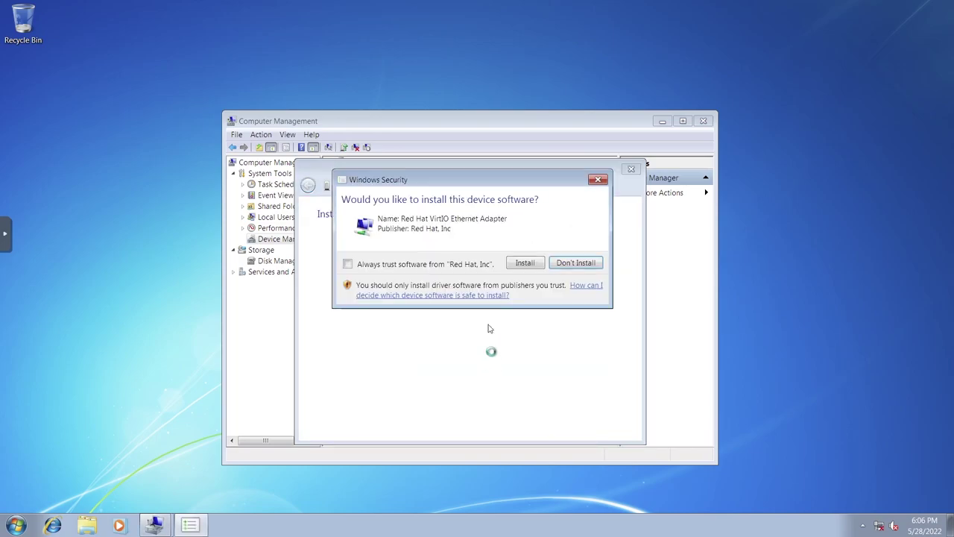
click(526, 264)
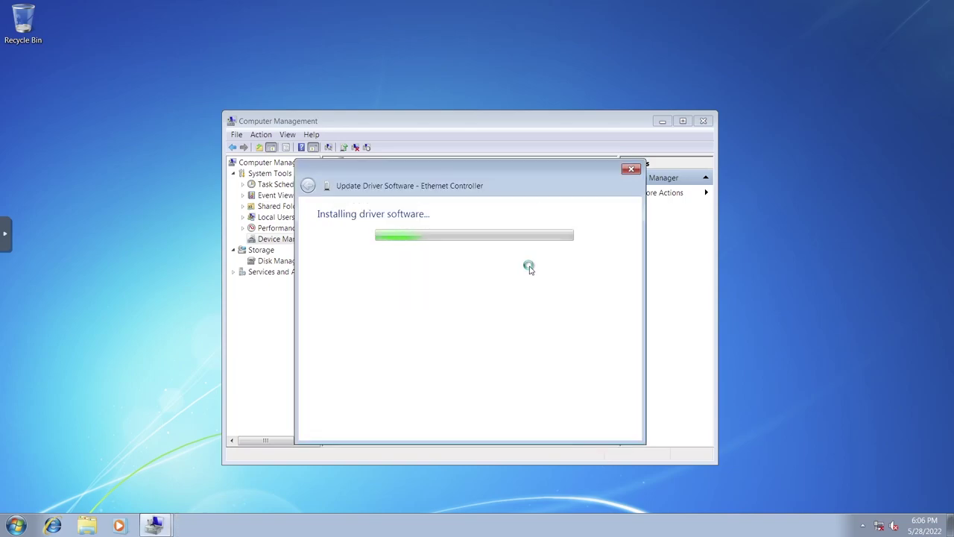
click(622, 430)
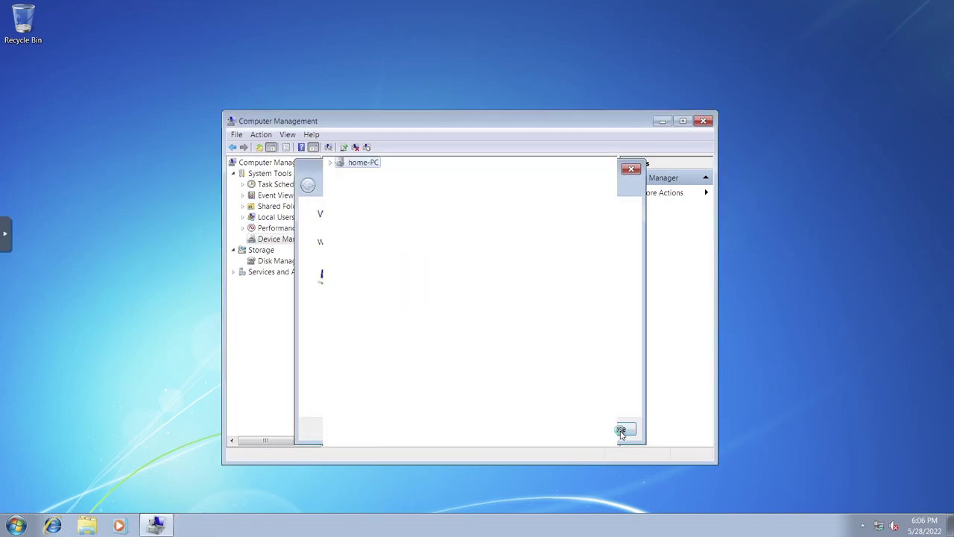
- Begin updating the PCI Device driver and set the new network as a Home network
right_click(401, 321)
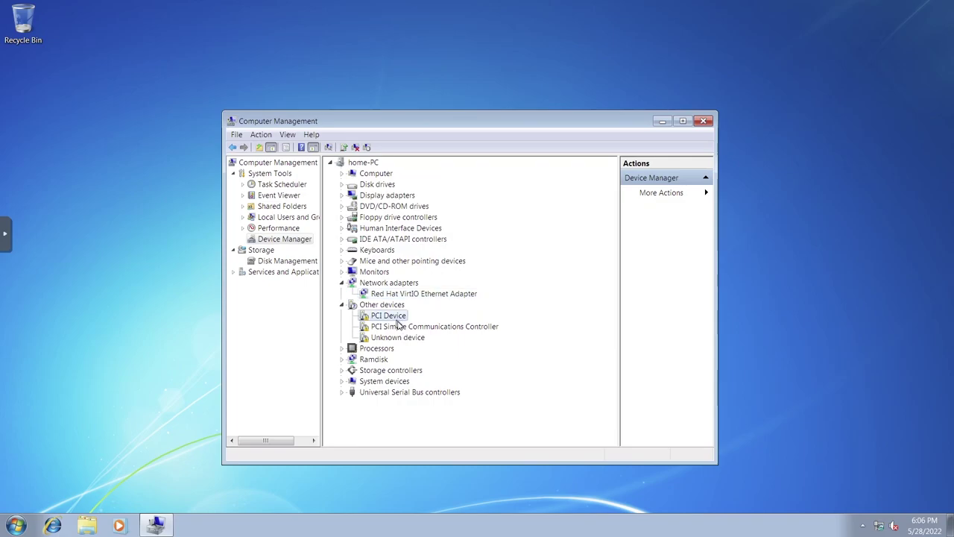
click(449, 328)
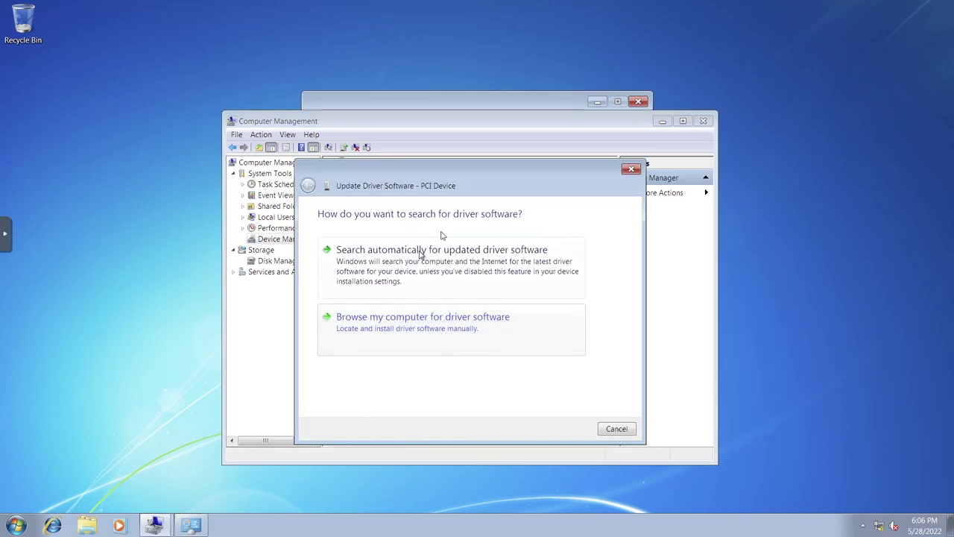
click(487, 110)
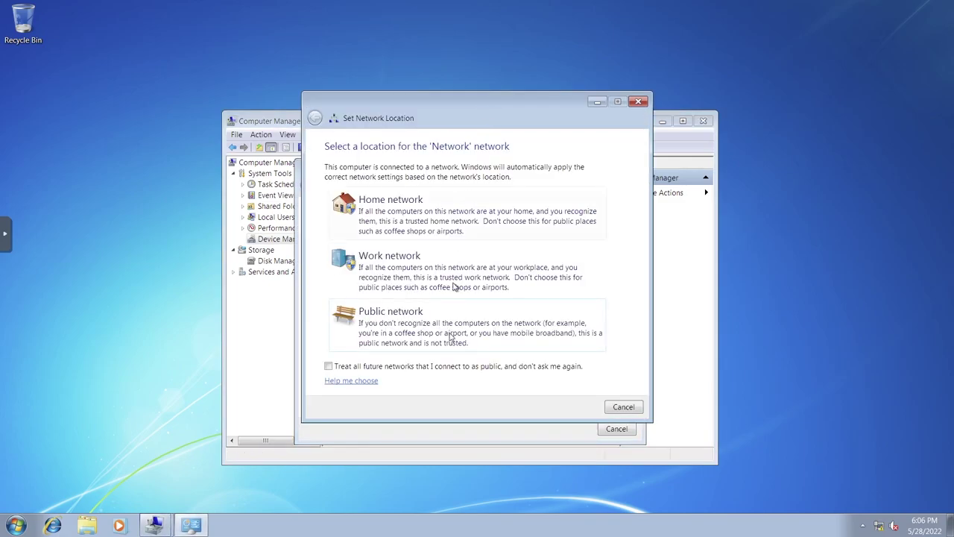
click(458, 220)
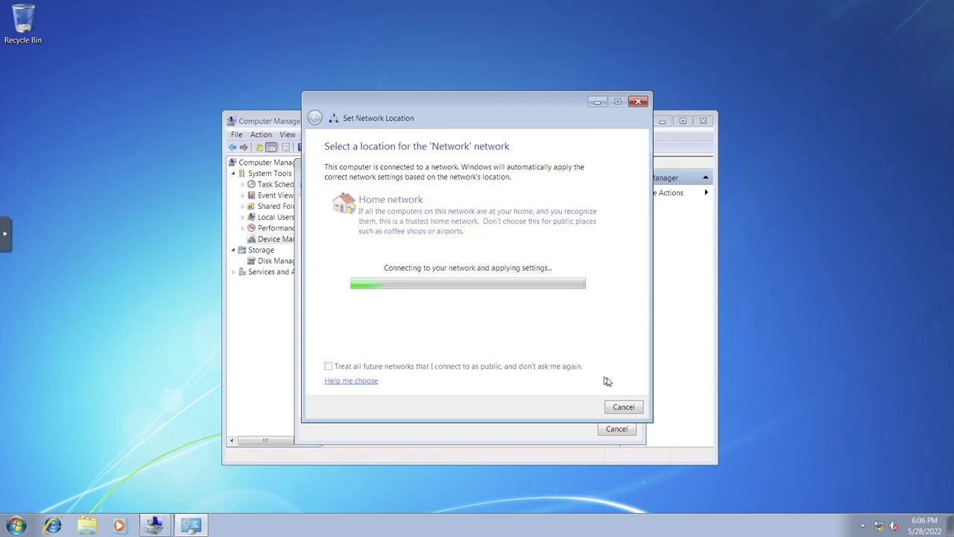
click(529, 434)
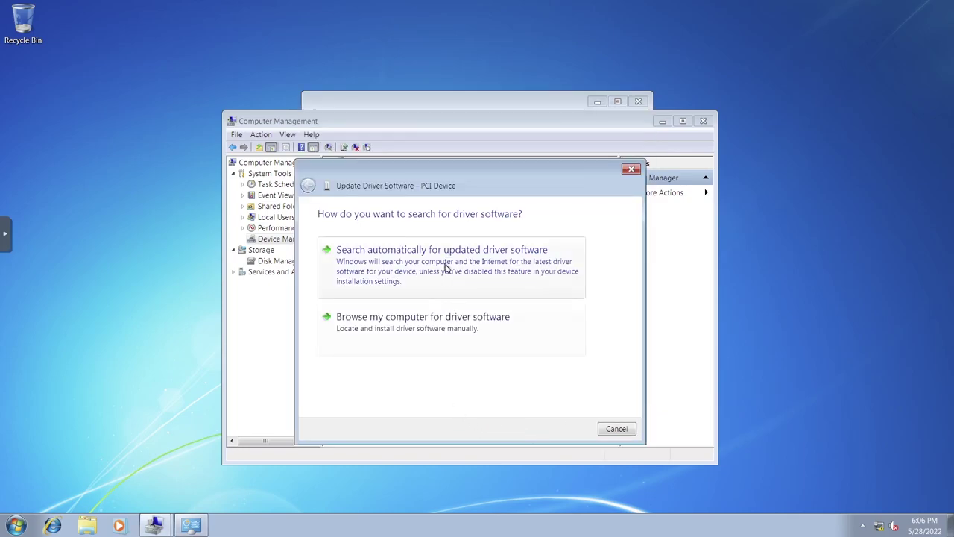
- Install the PCI Device driver by searching the whole virtio-win drive D:
click(437, 320)
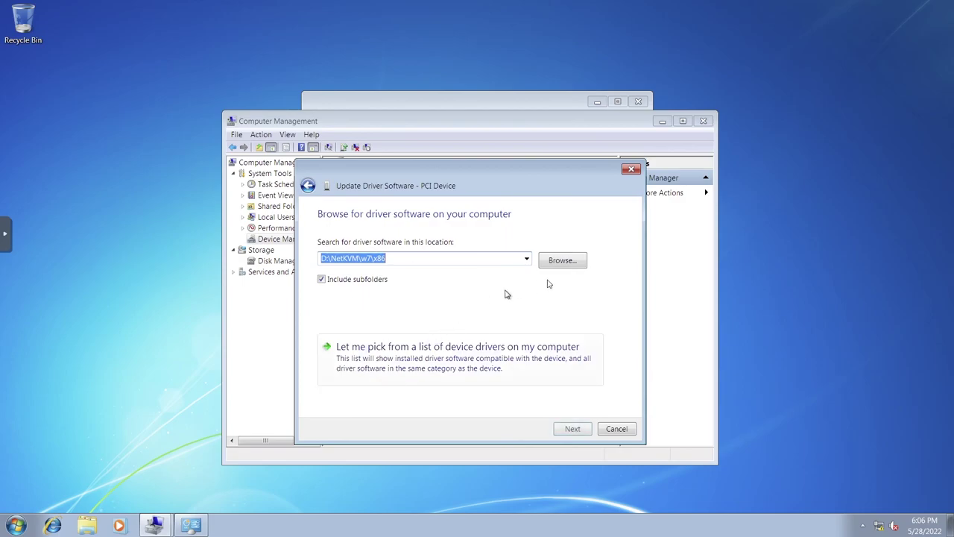
click(571, 272)
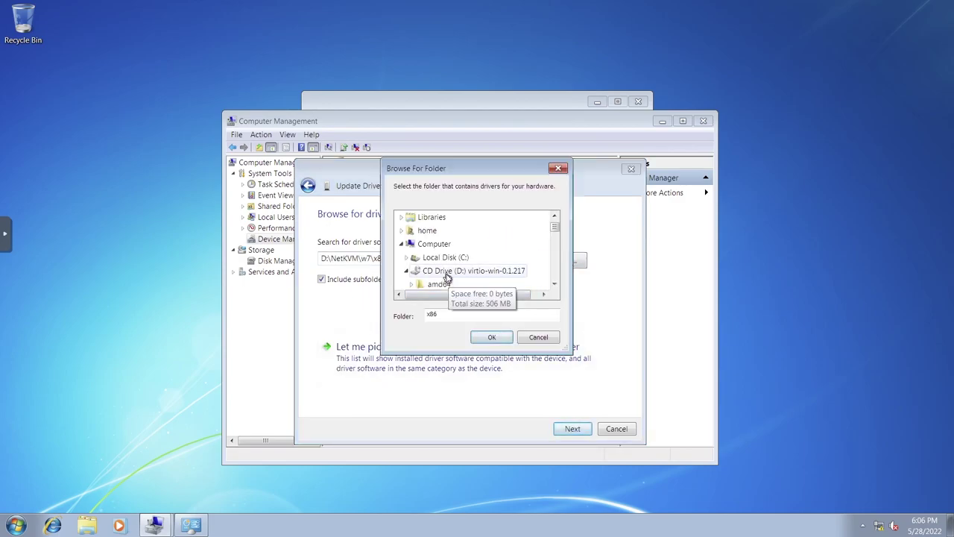
click(440, 270)
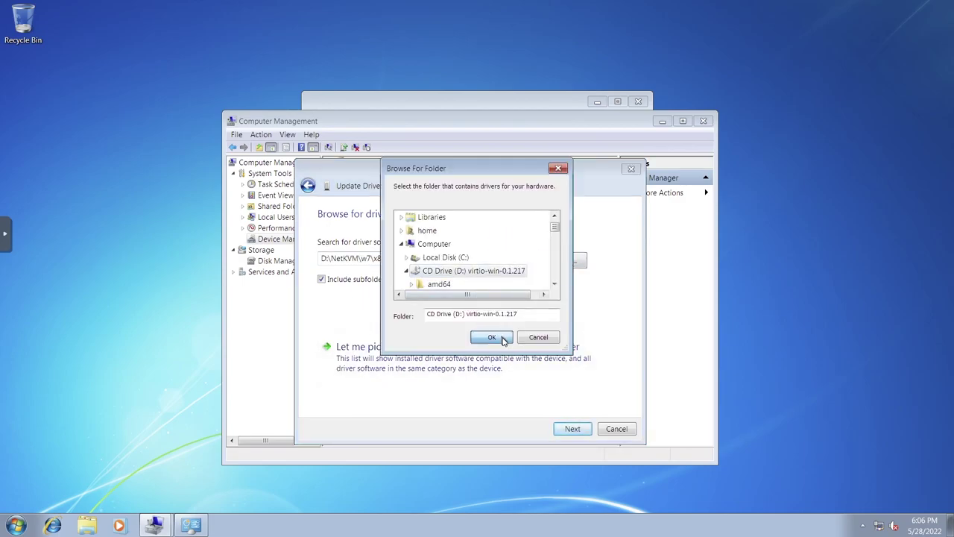
click(494, 338)
click(569, 430)
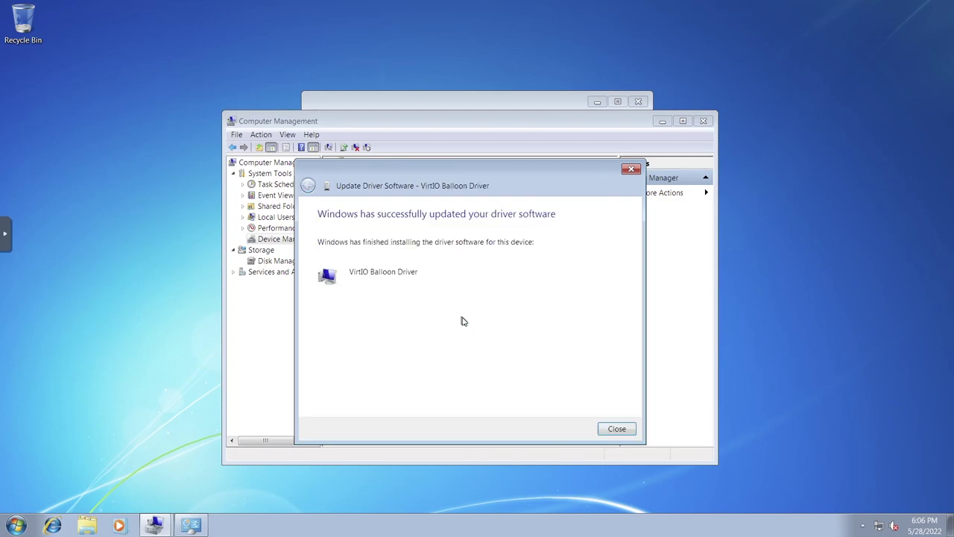
click(616, 433)
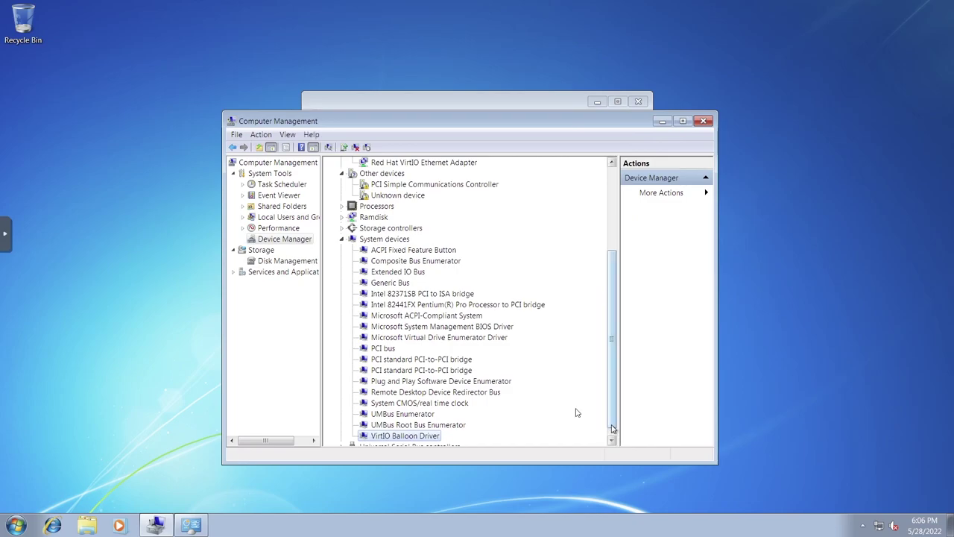
- Install the VirtIO Serial Driver for the PCI Simple Communications Controller from D:
scroll(399, 313, up, 3)
right_click(407, 283)
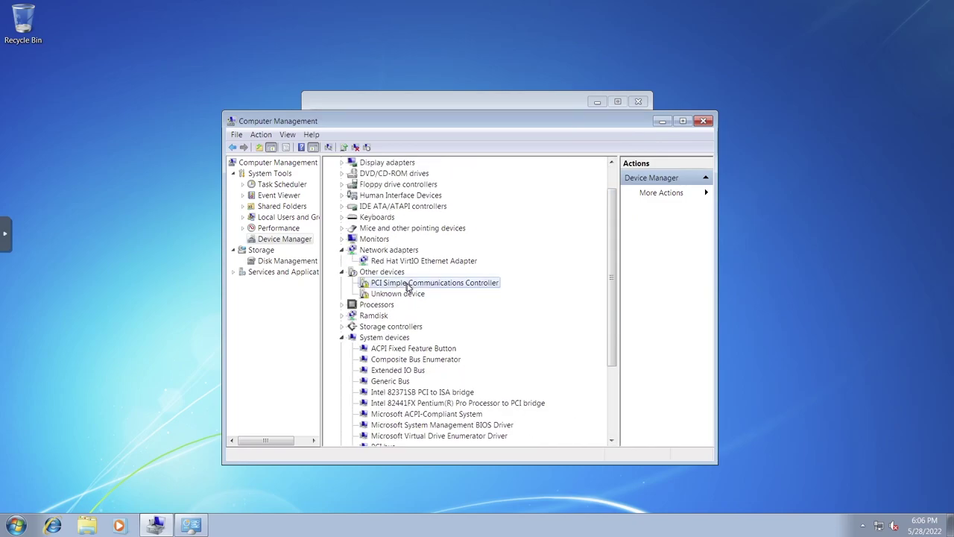
click(462, 291)
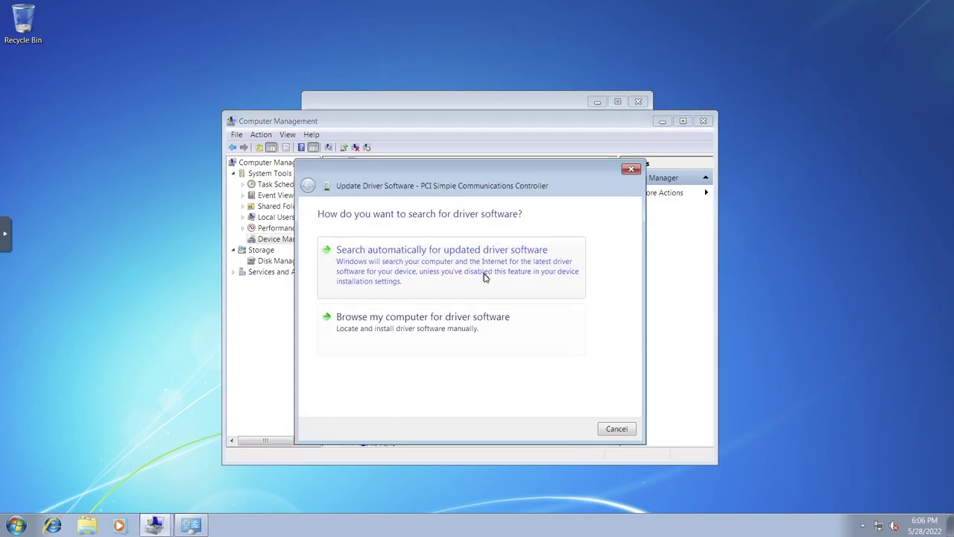
click(471, 322)
click(572, 430)
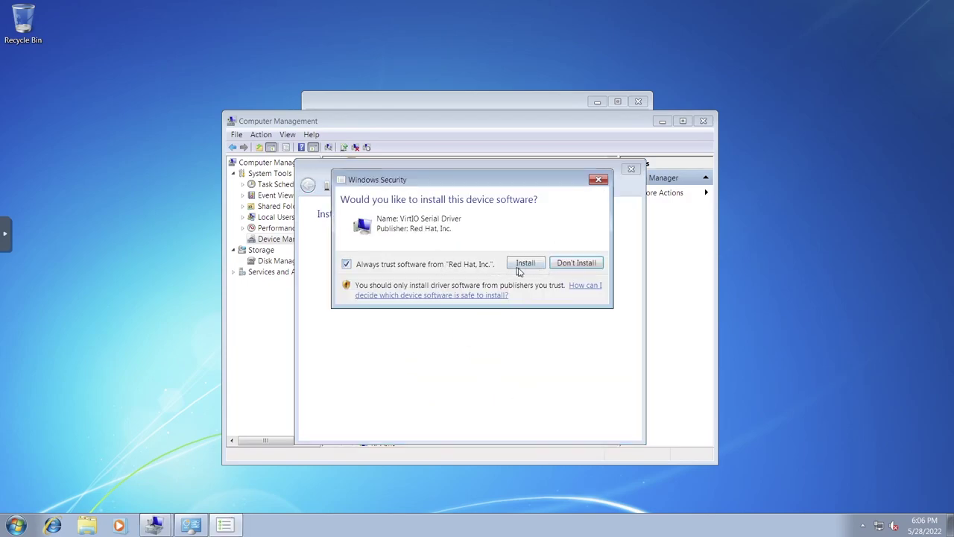
click(524, 264)
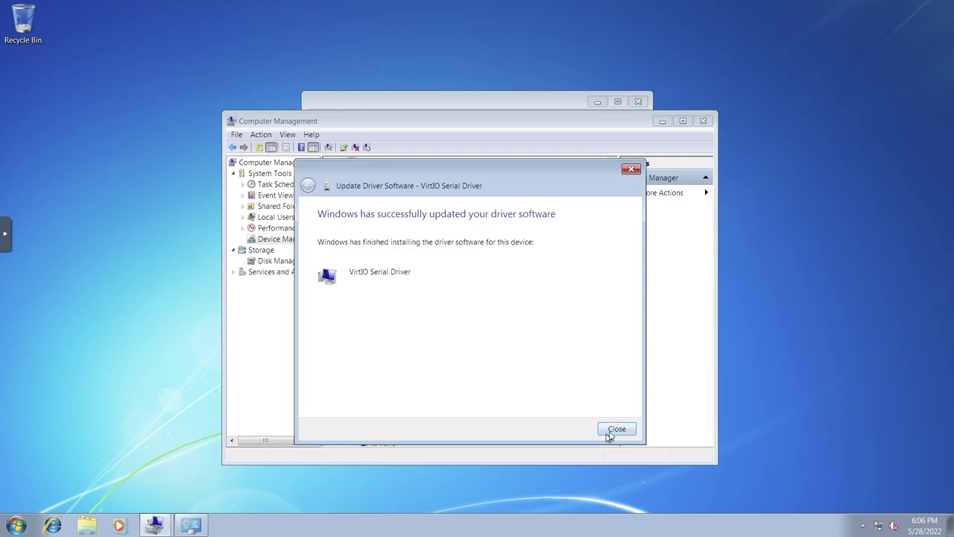
click(607, 432)
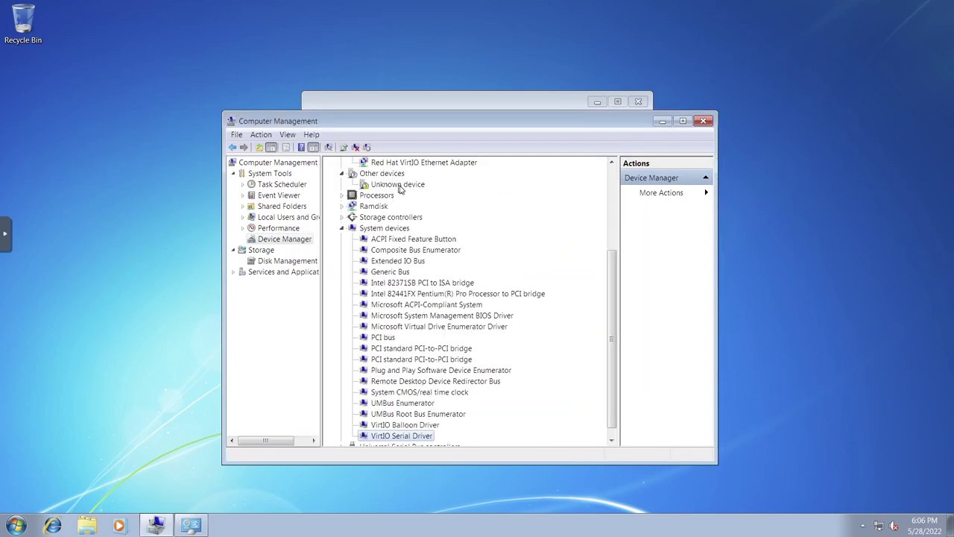
- Try updating the Unknown device from D:, which finds no matching driver
right_click(400, 188)
click(439, 192)
click(456, 319)
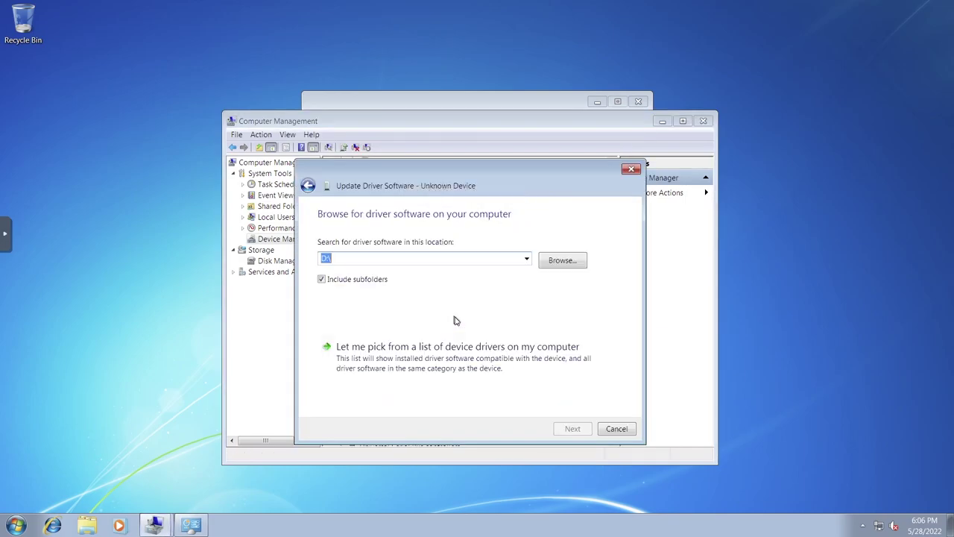
click(572, 428)
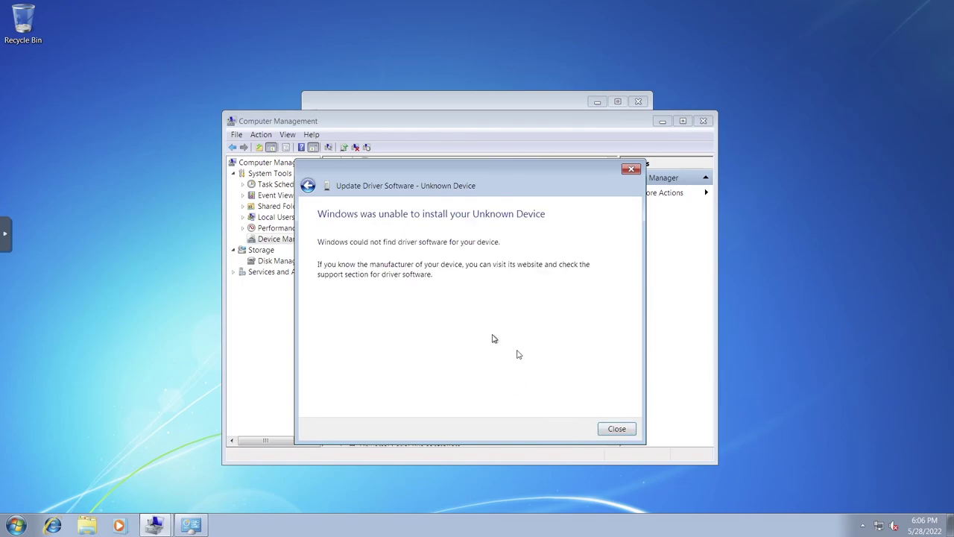
click(617, 429)
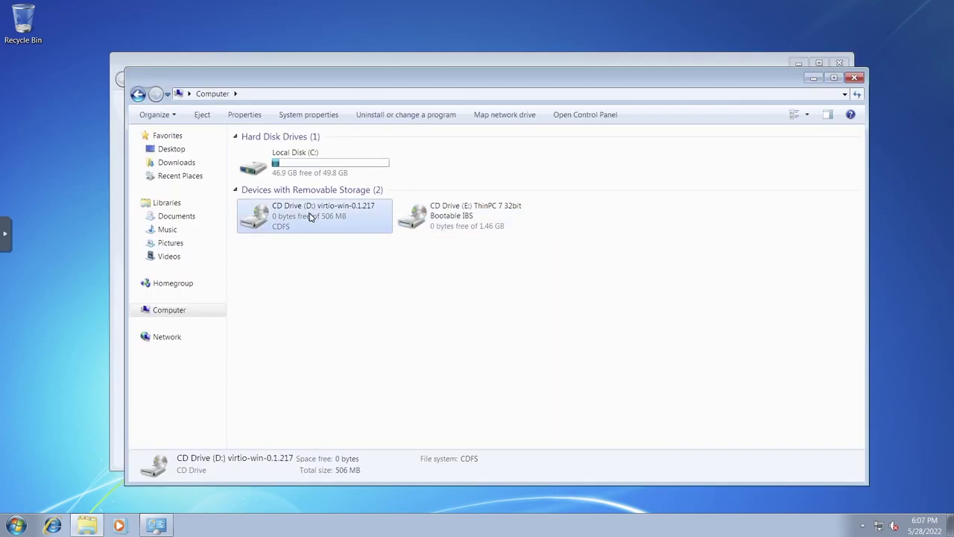
- Try installing qemu-ga-x86_64 from the disc's guest-agent folder and dismiss the unsupported-processor error
right_click(308, 215)
click(335, 221)
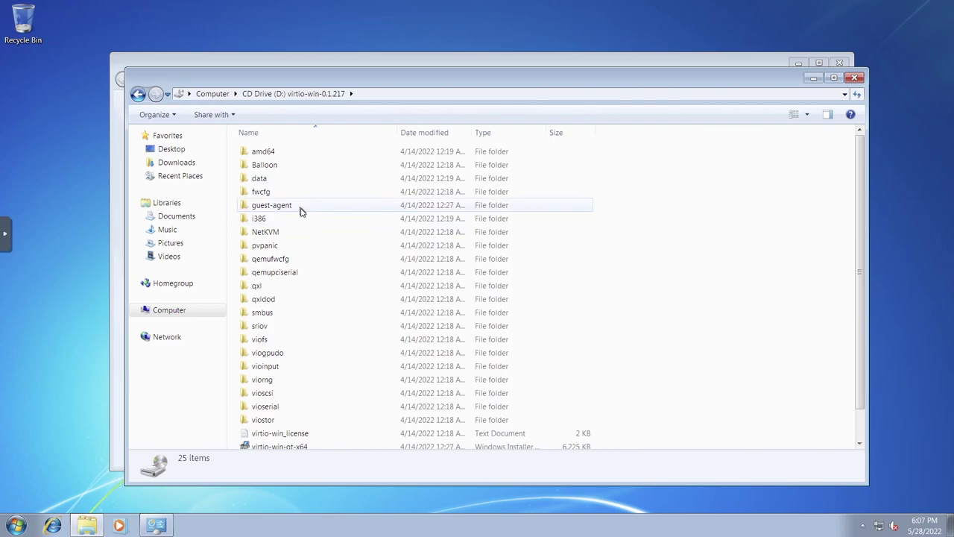
double_click(302, 210)
click(315, 165)
right_click(316, 165)
click(347, 172)
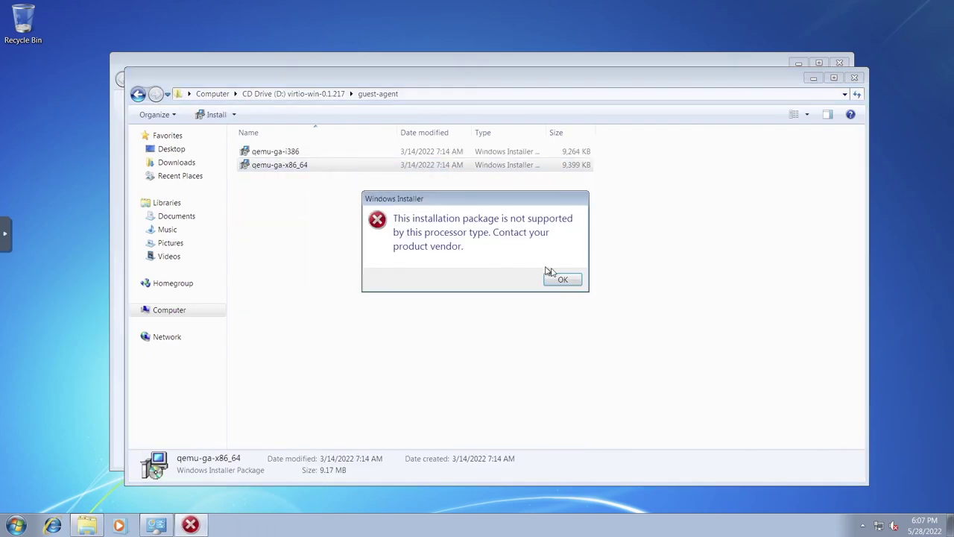
click(563, 281)
- Install the 32-bit qemu-ga-i386 guest agent, approving the UAC prompt
click(311, 153)
right_click(313, 154)
click(338, 159)
click(534, 276)
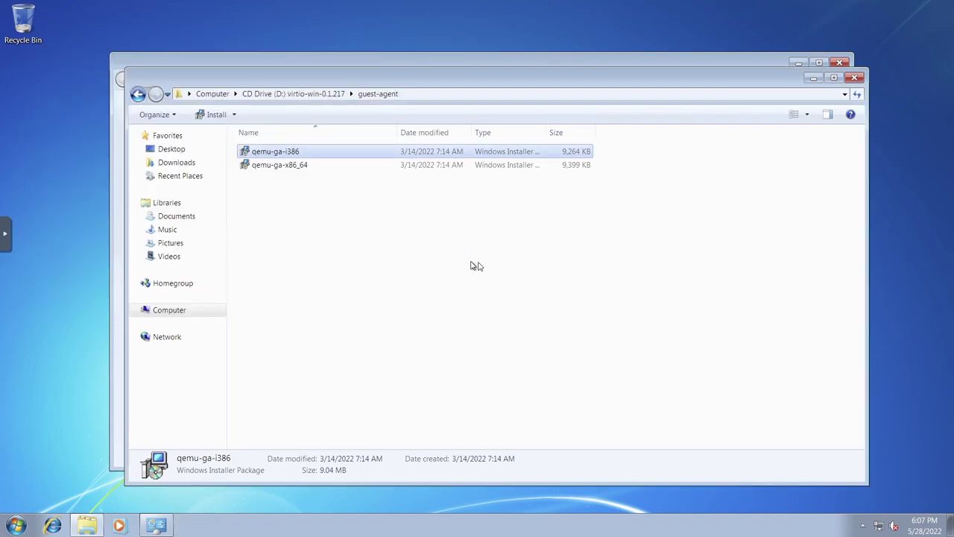
- Close the open windows and check Computer's System properties show 32-bit with 2 GB memory
click(855, 80)
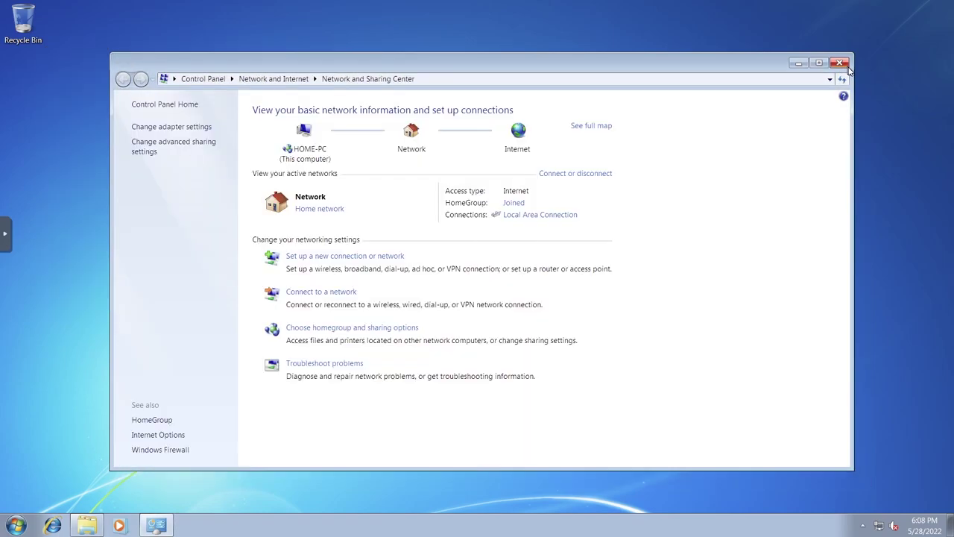
click(842, 64)
drag(212, 215, 22, 87)
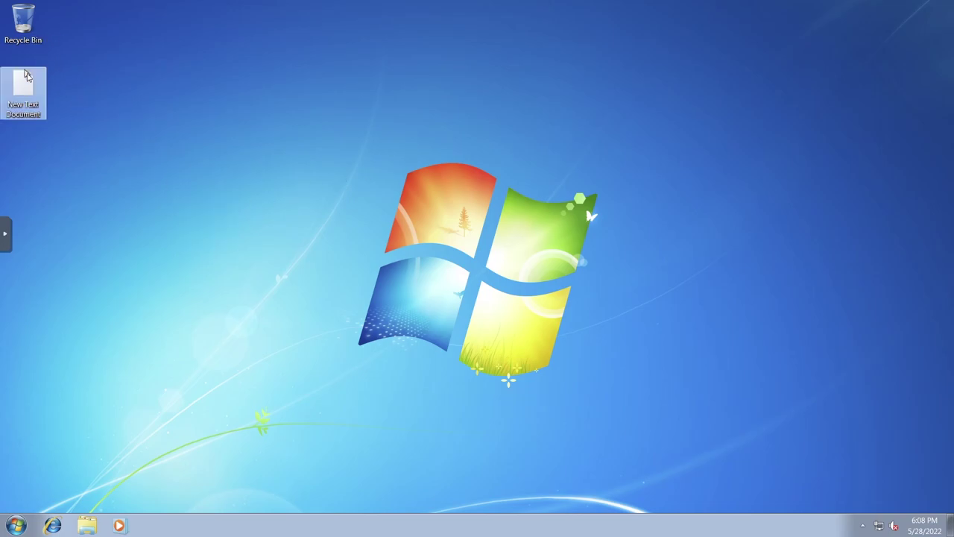
click(17, 525)
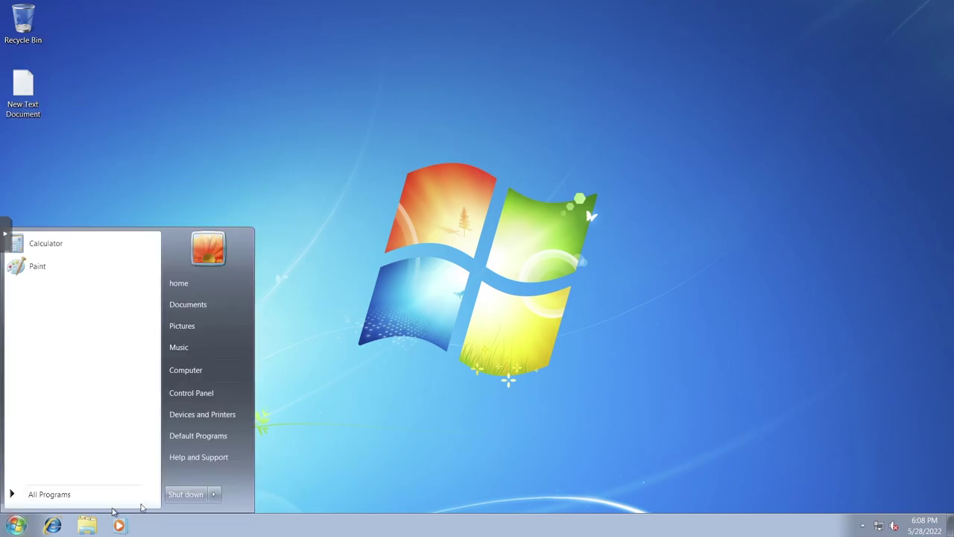
right_click(208, 378)
click(246, 463)
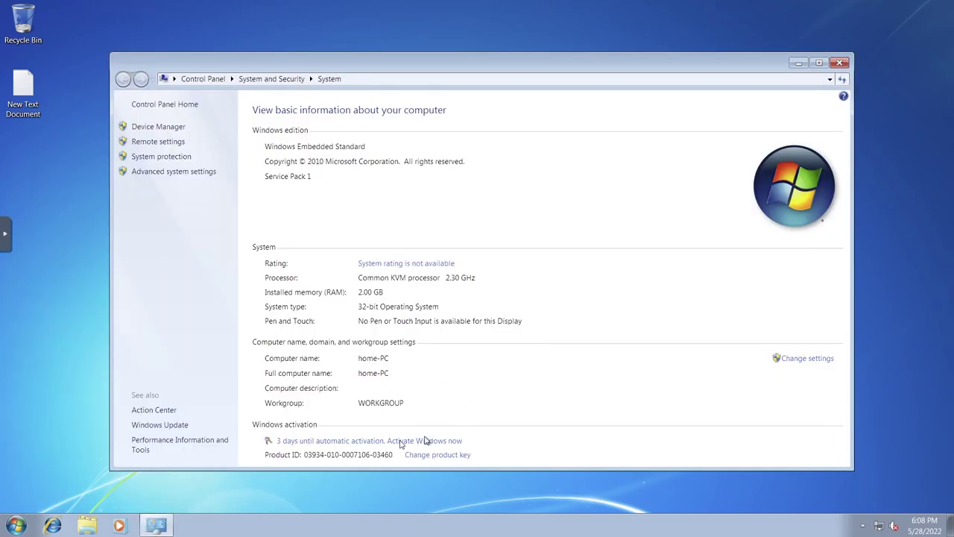
click(839, 63)
- Restart Windows Thin PC and exit the noVNC full-screen view
click(16, 525)
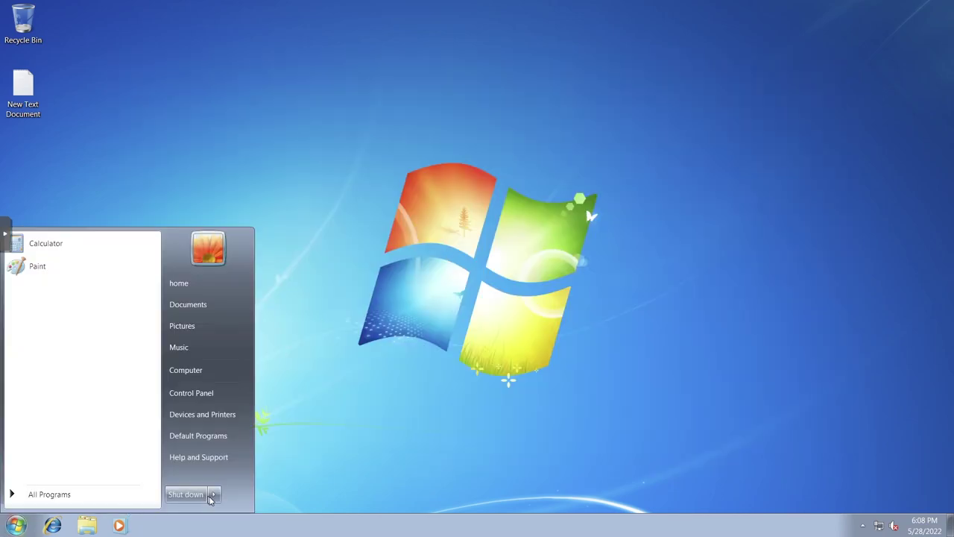
click(214, 493)
click(250, 483)
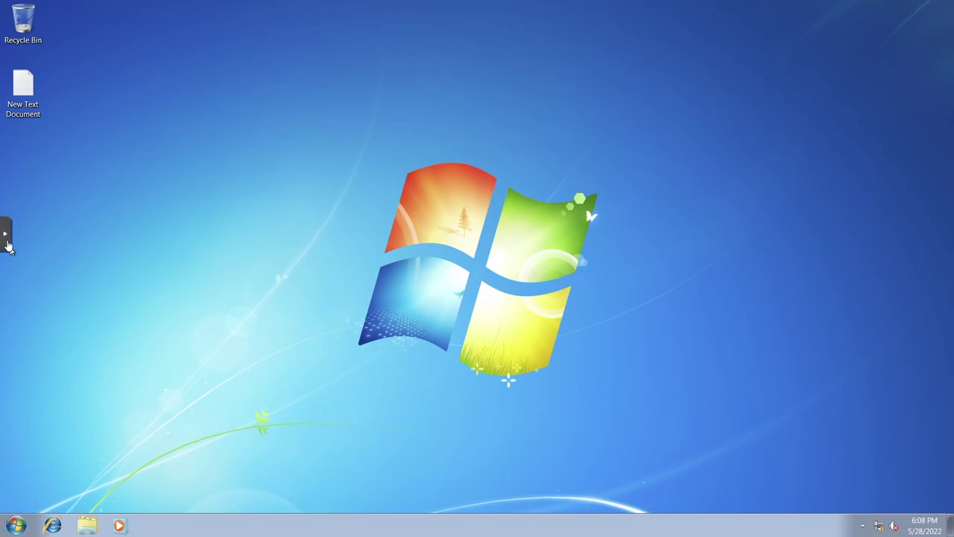
click(5, 239)
click(15, 263)
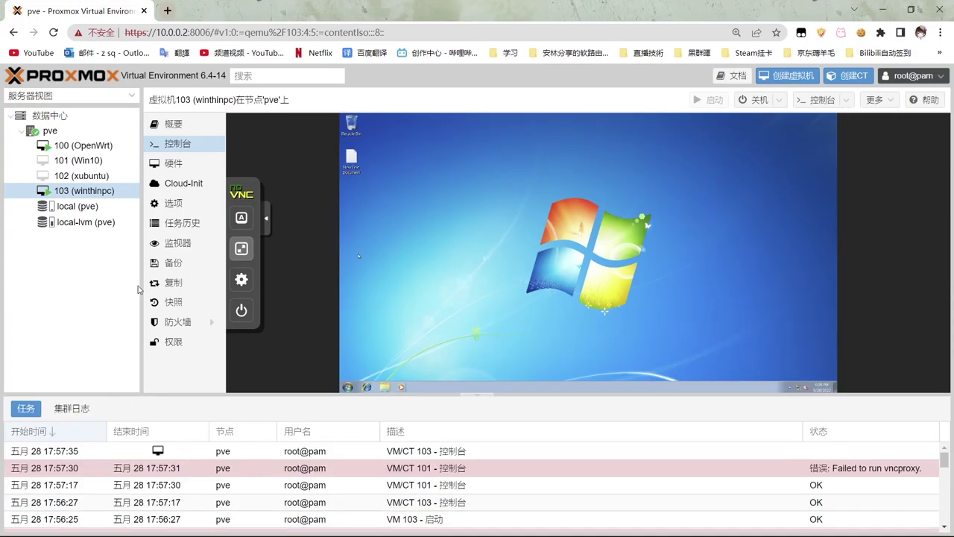
- Check the VM's IPs in 概要 and QEMU Guest Agent 已启用 in 选项, then reopen the console full screen
click(187, 127)
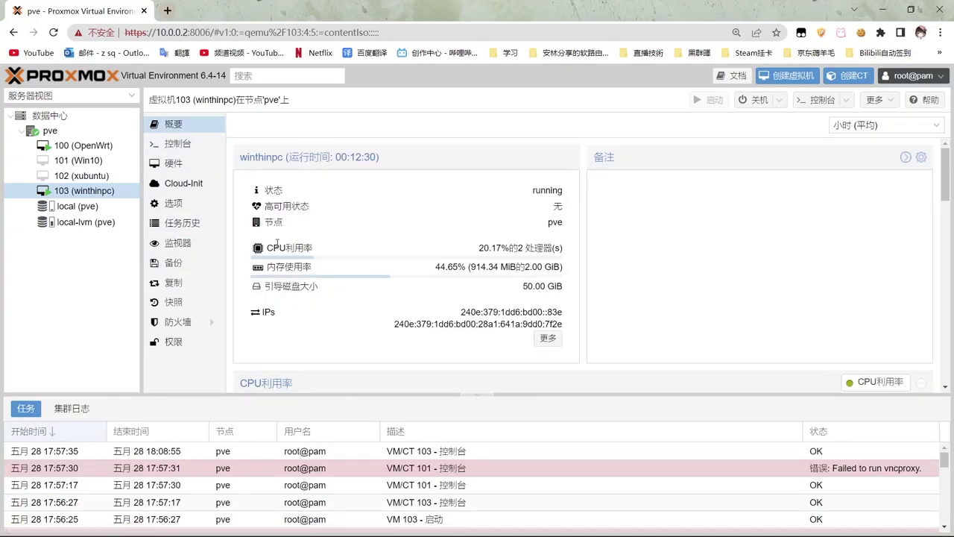
click(186, 206)
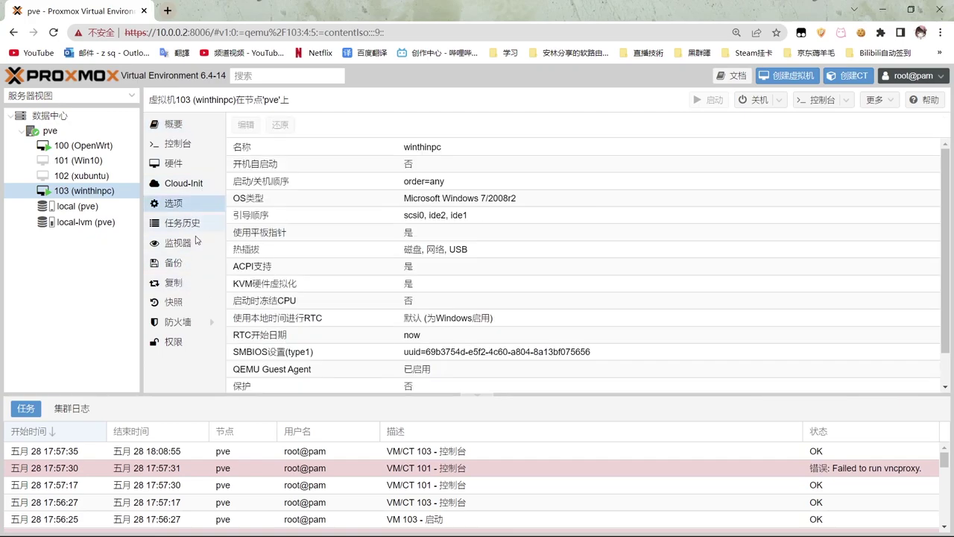
scroll(426, 334, down, 1)
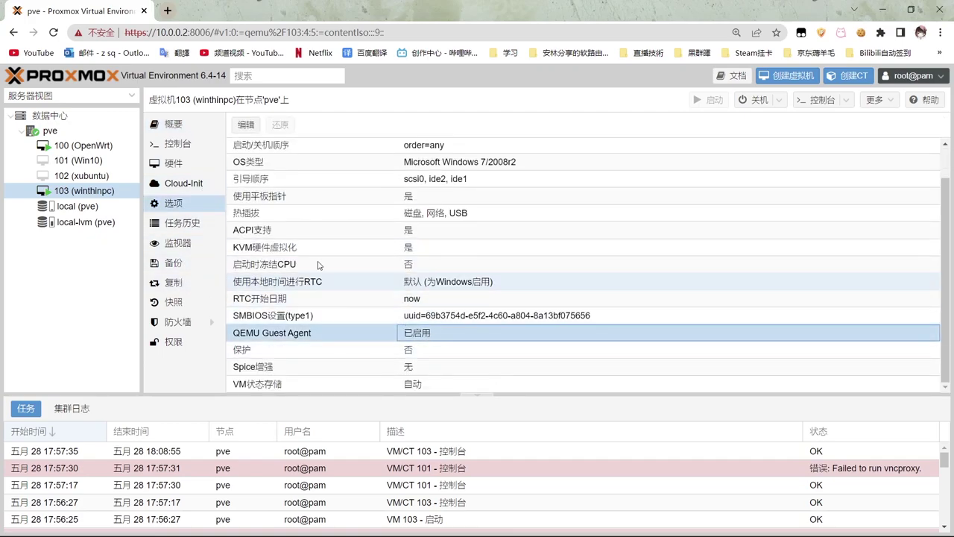
click(189, 145)
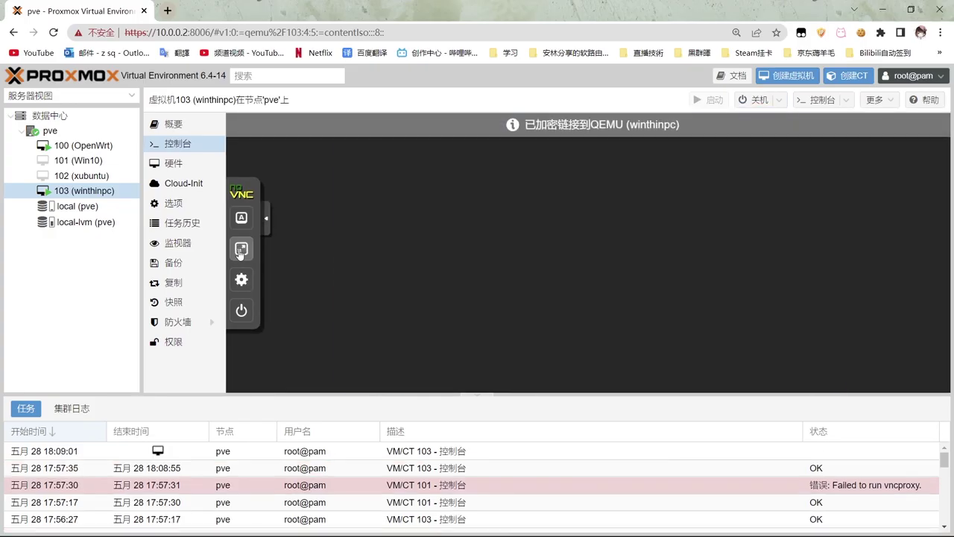
click(250, 248)
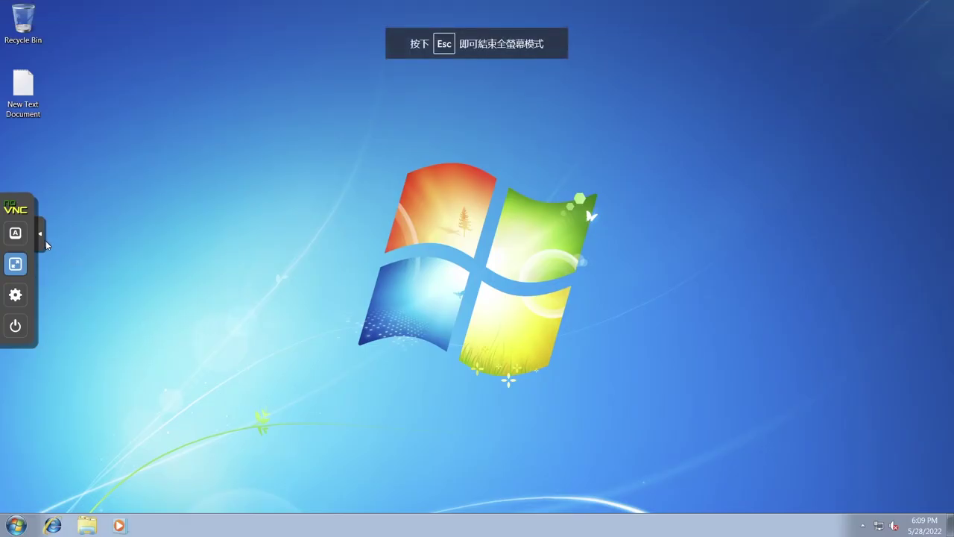
- Run ChromeSetup from Downloads as administrator and let Chrome install to its welcome page
click(16, 526)
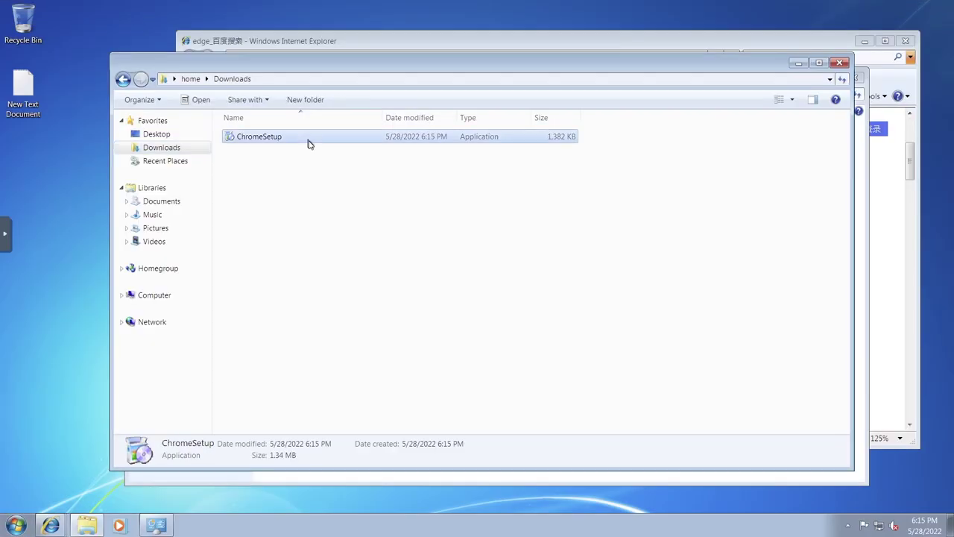
right_click(308, 143)
click(358, 160)
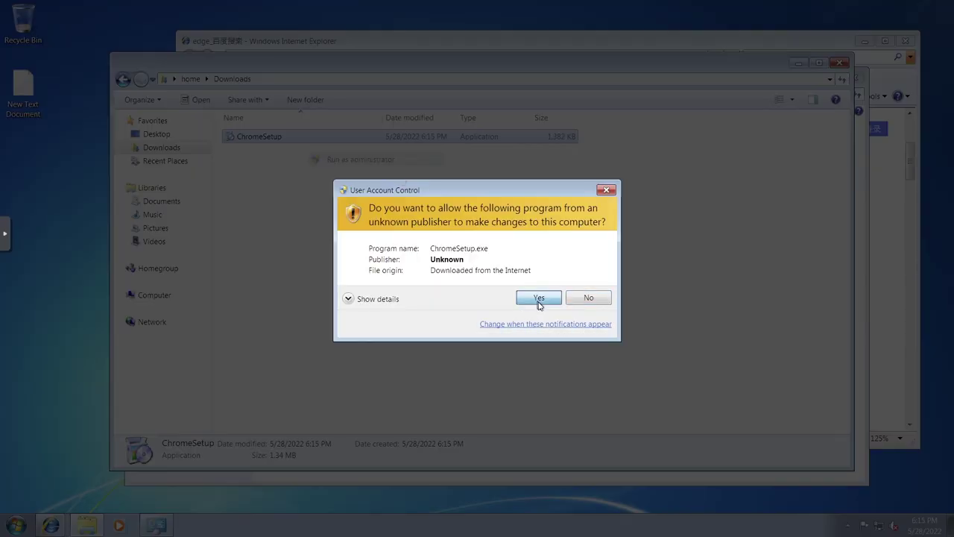
click(538, 299)
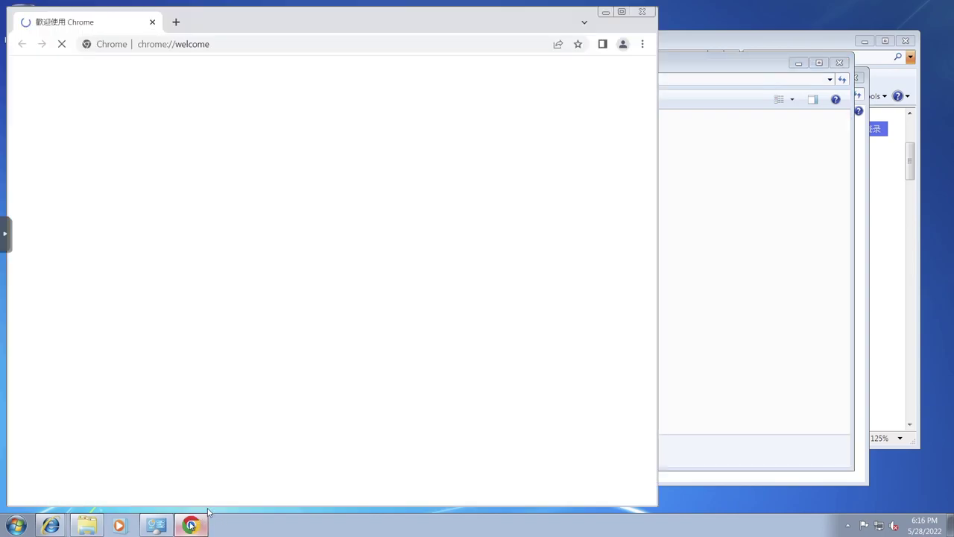
click(253, 50)
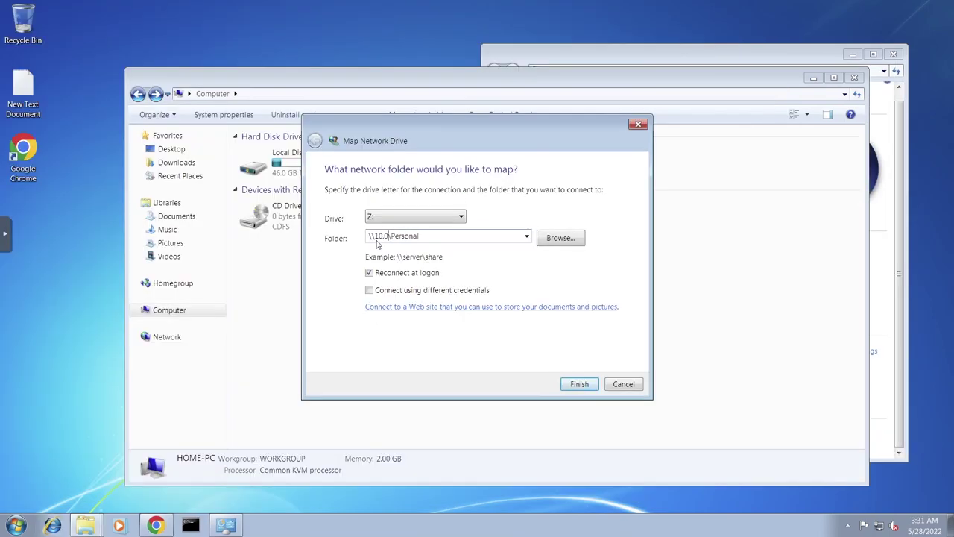
- Map the Personal share at \\10.0.0.132 as drive Z:, remembering the login credentials
text(32)
click(578, 384)
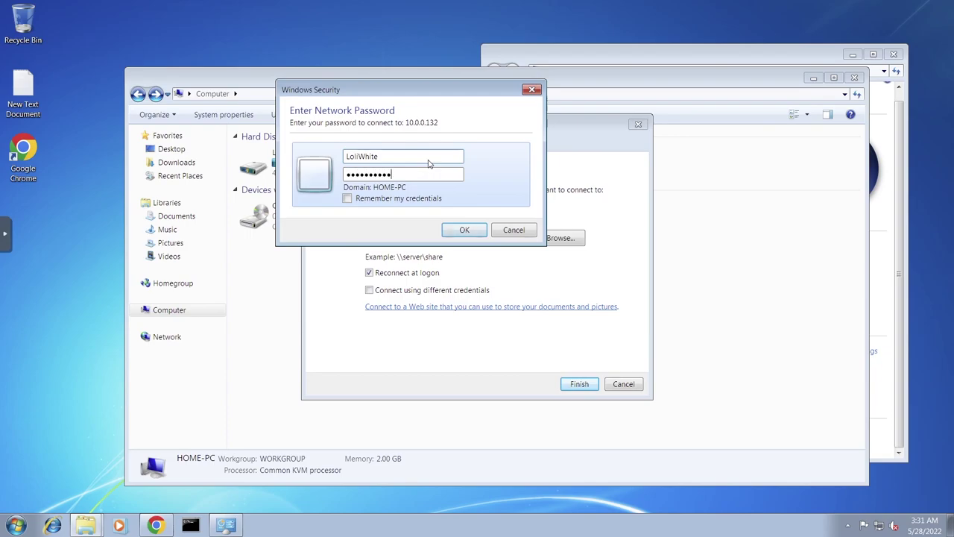
click(409, 198)
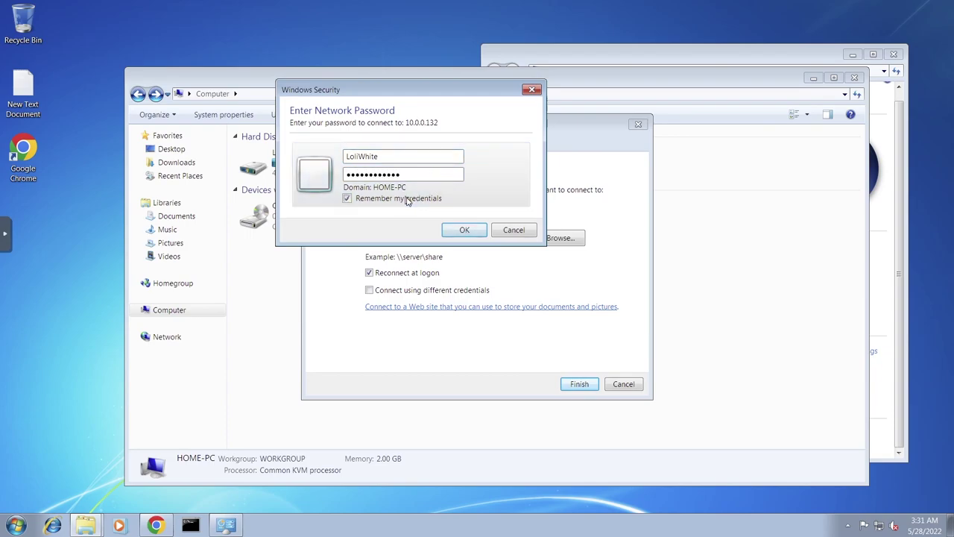
click(465, 229)
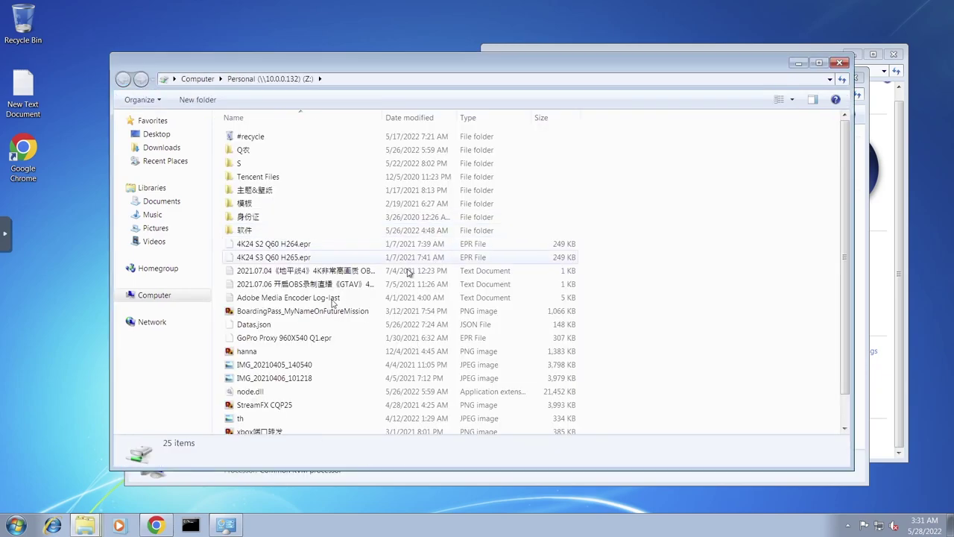
- Copy GoRuntime_DotNetFramework_4.x from 软件\系统镜像\運行庫合集 to the desktop, accepting the security warning
double_click(266, 233)
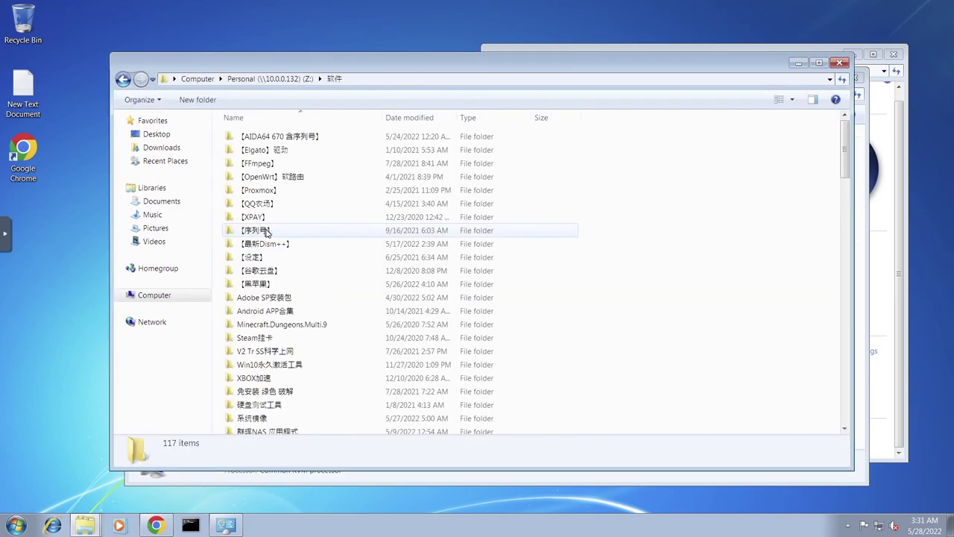
scroll(287, 331, down, 4)
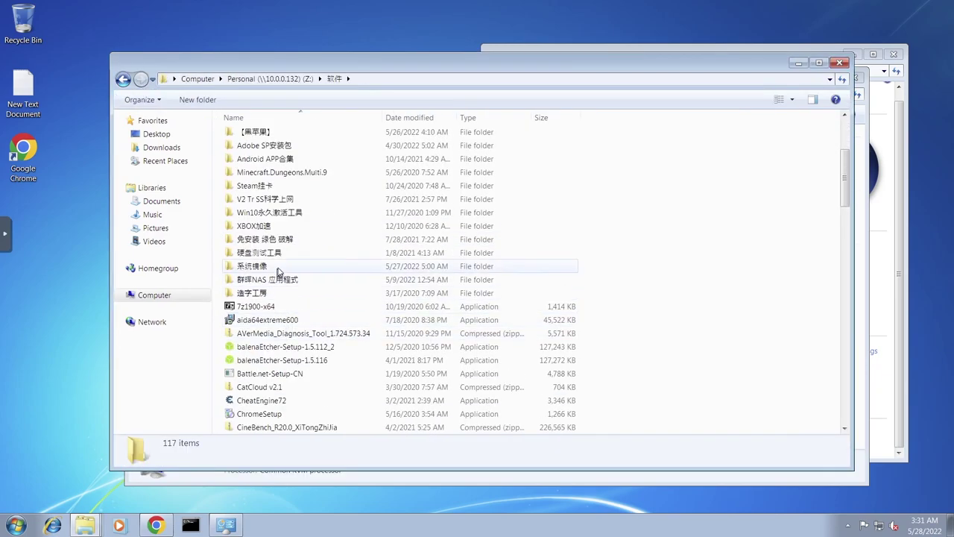
double_click(251, 266)
double_click(253, 203)
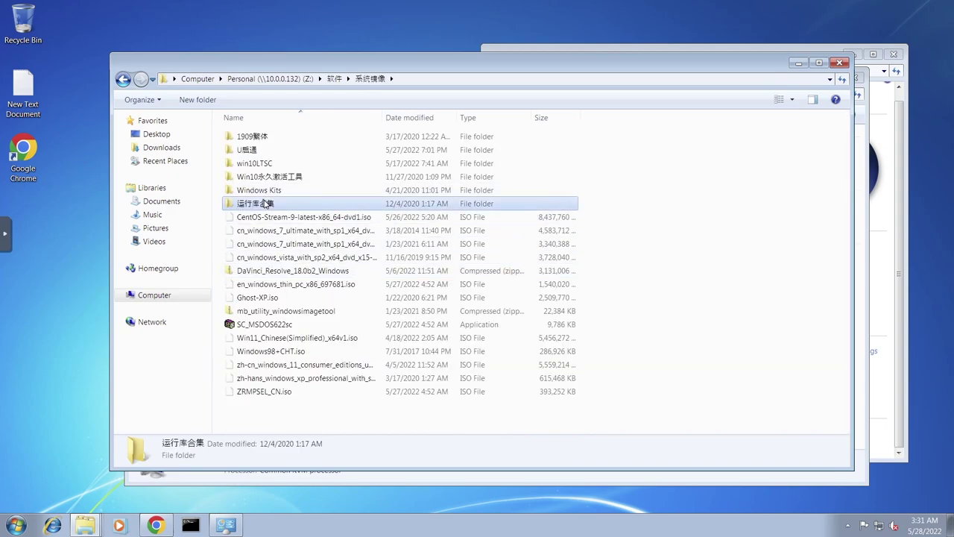
click(335, 177)
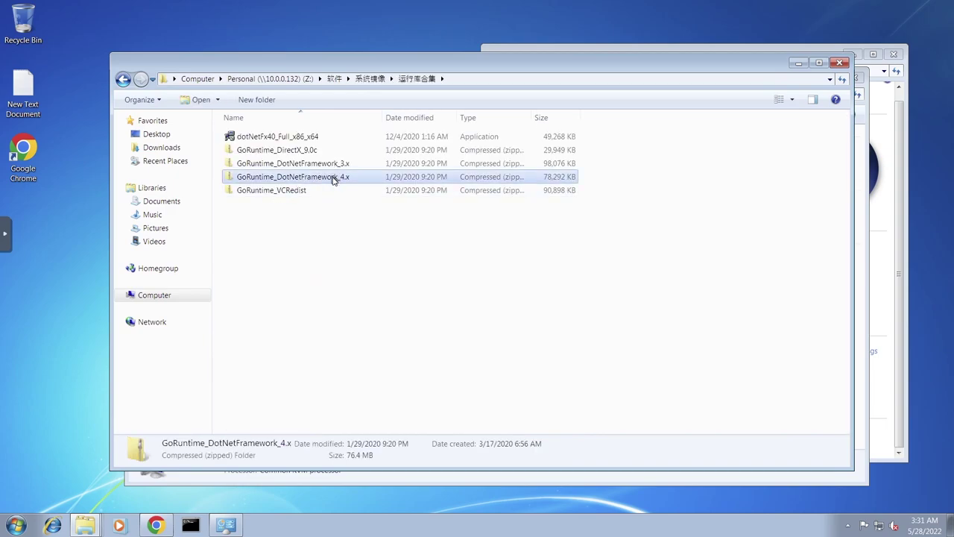
drag(333, 179, 64, 237)
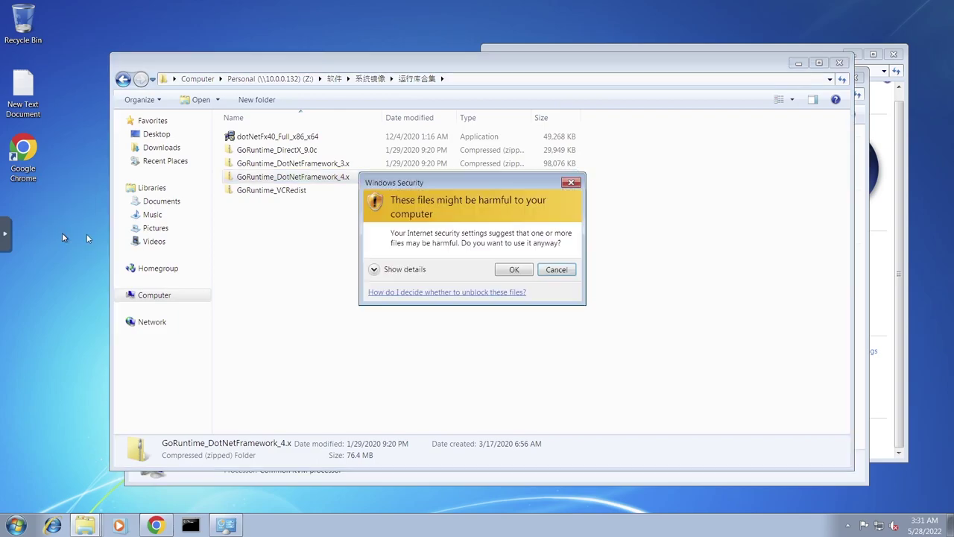
click(498, 270)
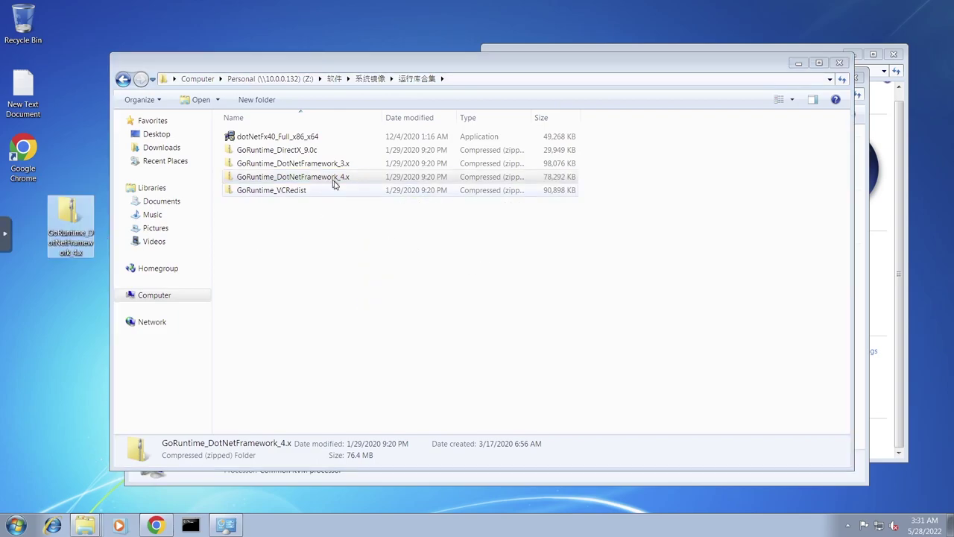
- Extract the .NET 4.x zip to a desktop folder and permanently delete the leftover item
right_click(39, 216)
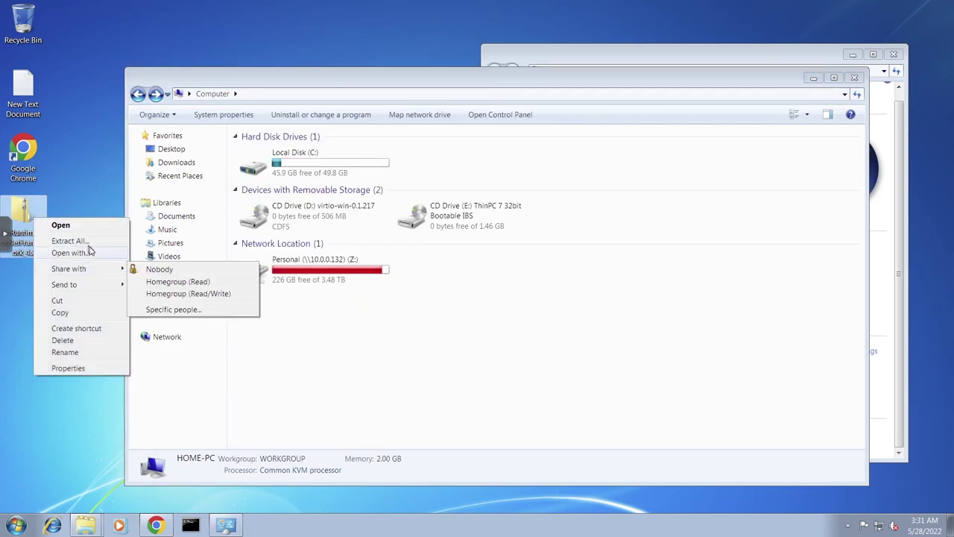
click(64, 241)
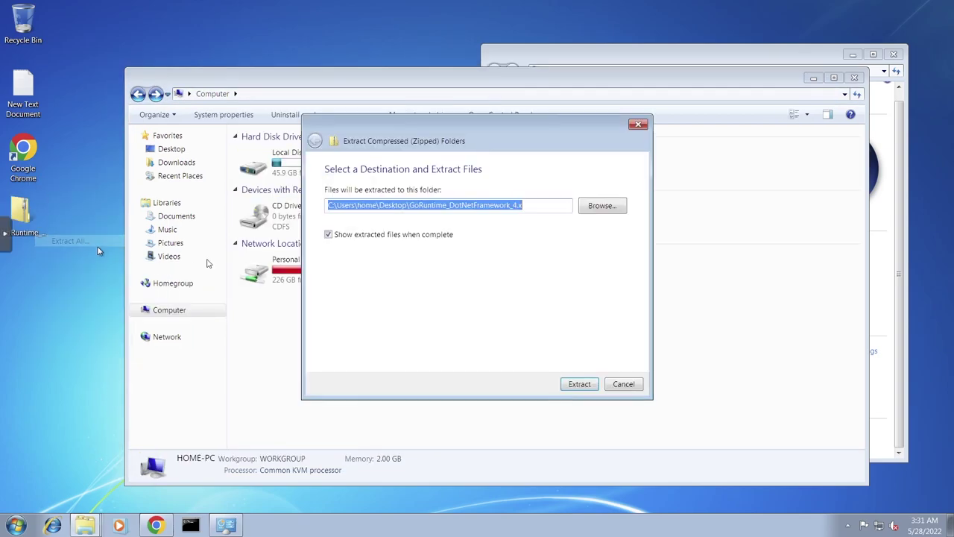
click(591, 387)
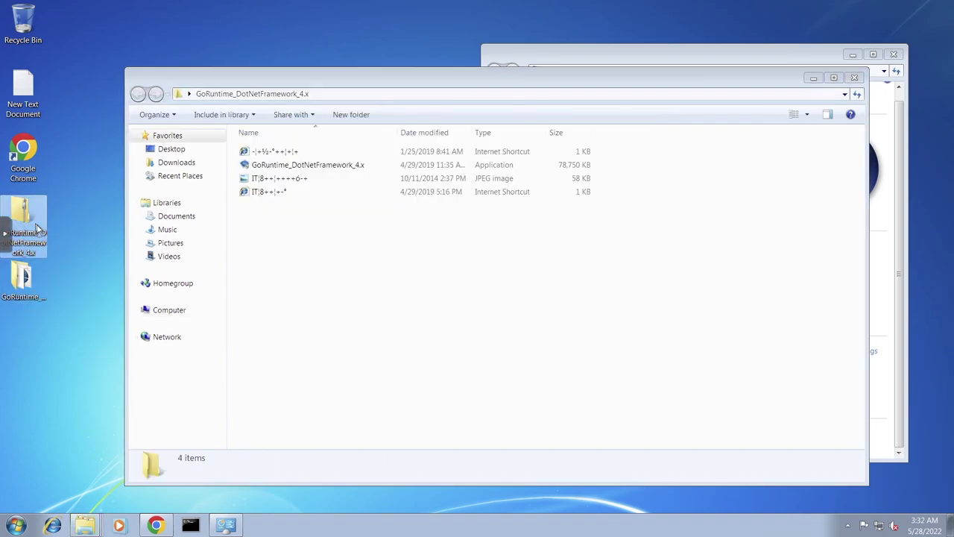
key(shift+Delete)
key(Return)
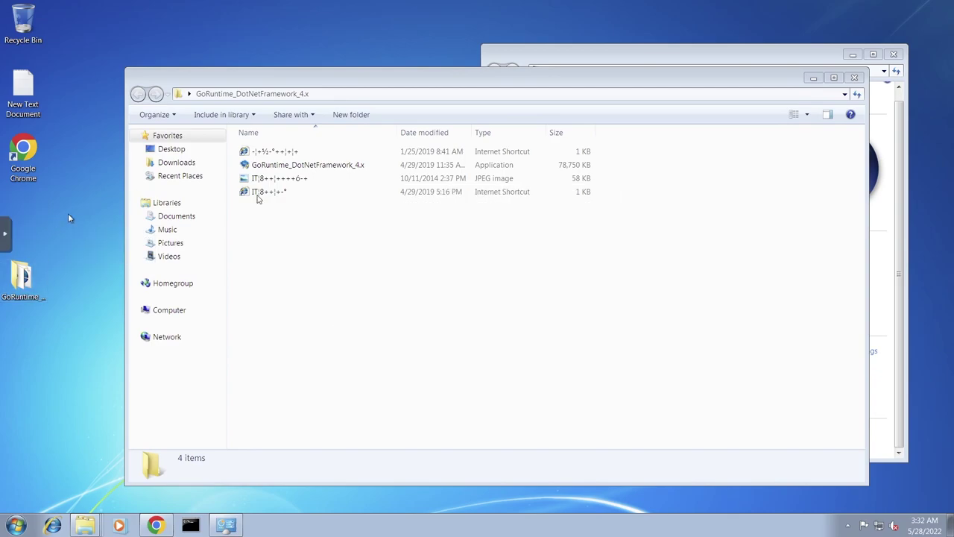
- Run the GoRuntime_DotNetFramework_4.x installer and install .NET Framework 4.8 through to completion
double_click(340, 166)
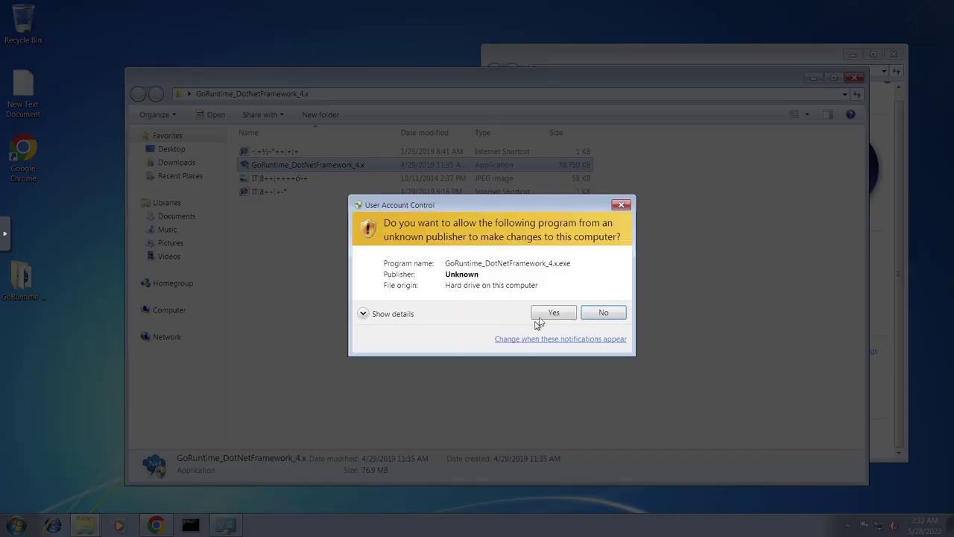
click(541, 315)
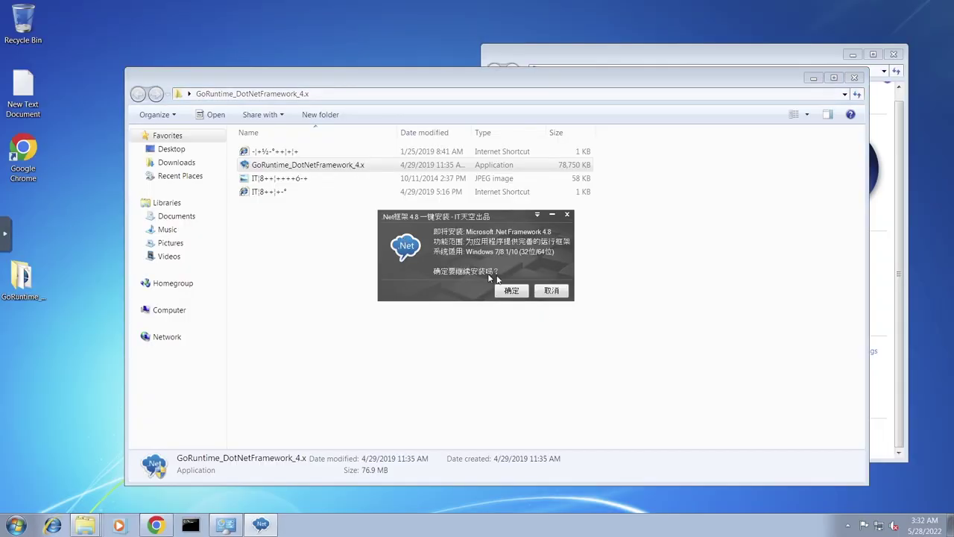
click(536, 216)
click(557, 251)
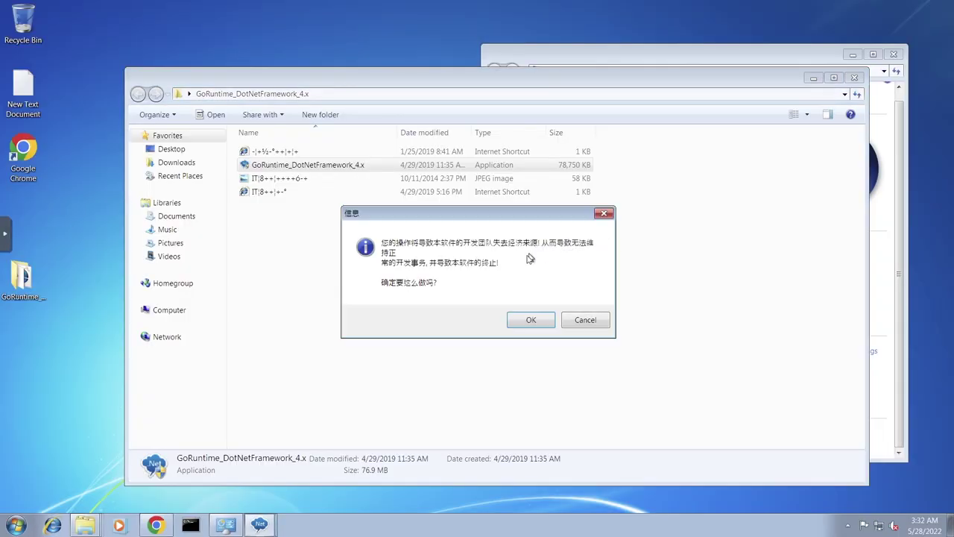
click(523, 319)
click(510, 292)
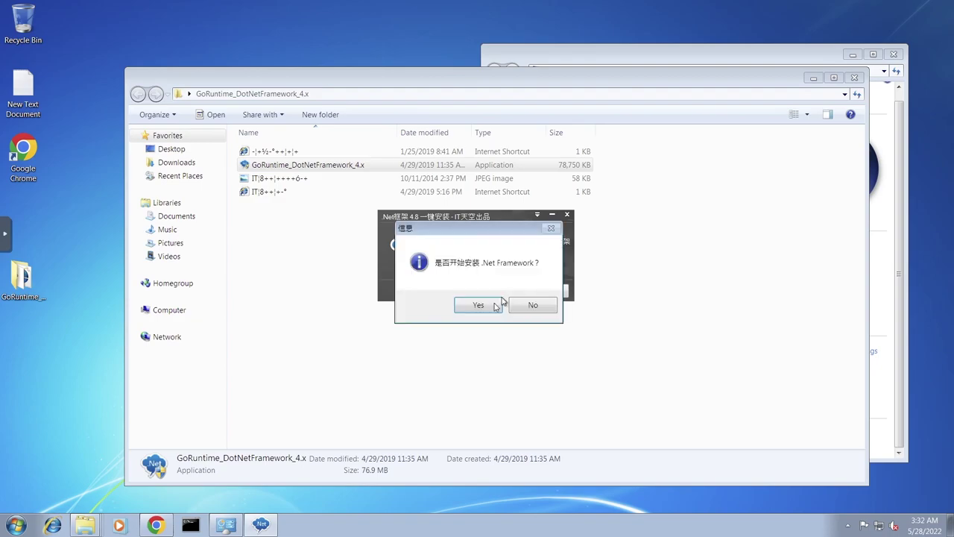
click(485, 306)
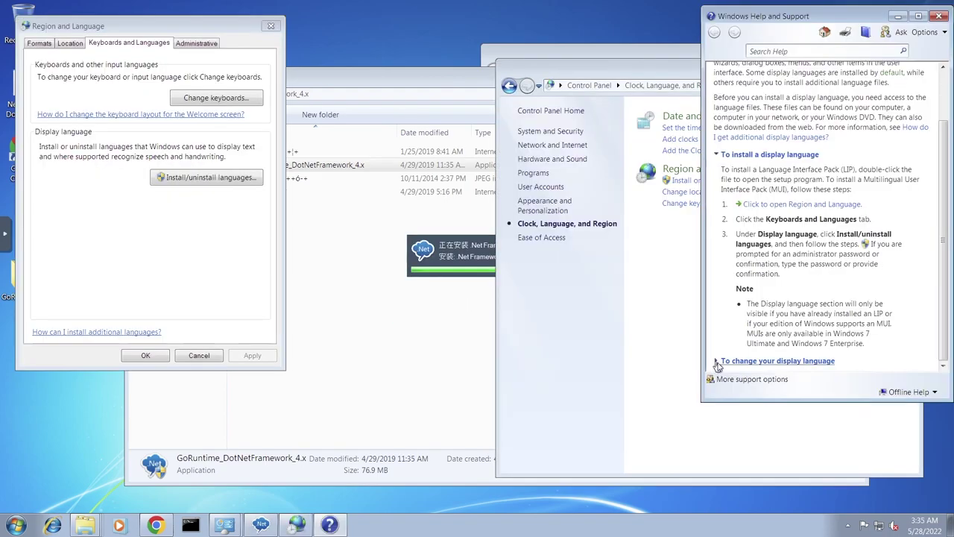
click(717, 361)
scroll(872, 340, down, 3)
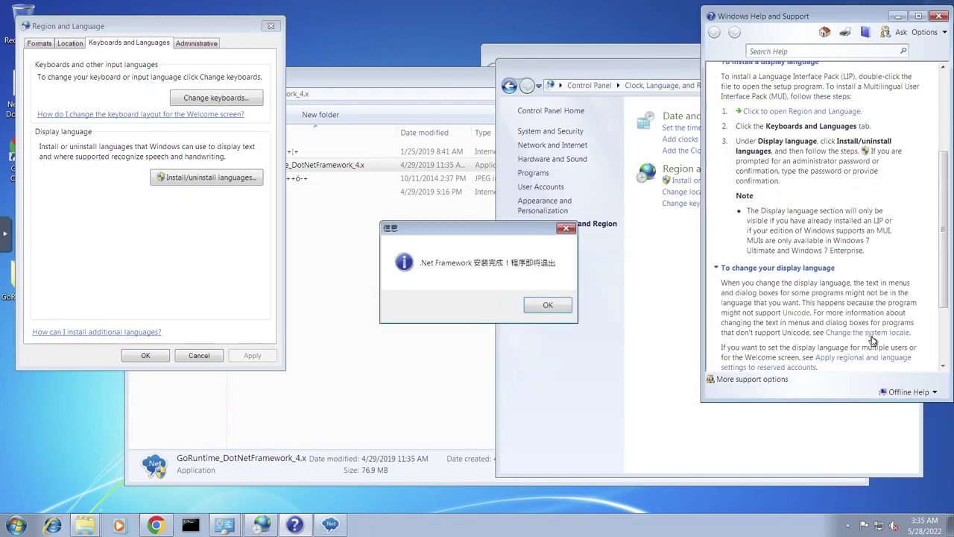
click(546, 305)
scroll(548, 306, down, 2)
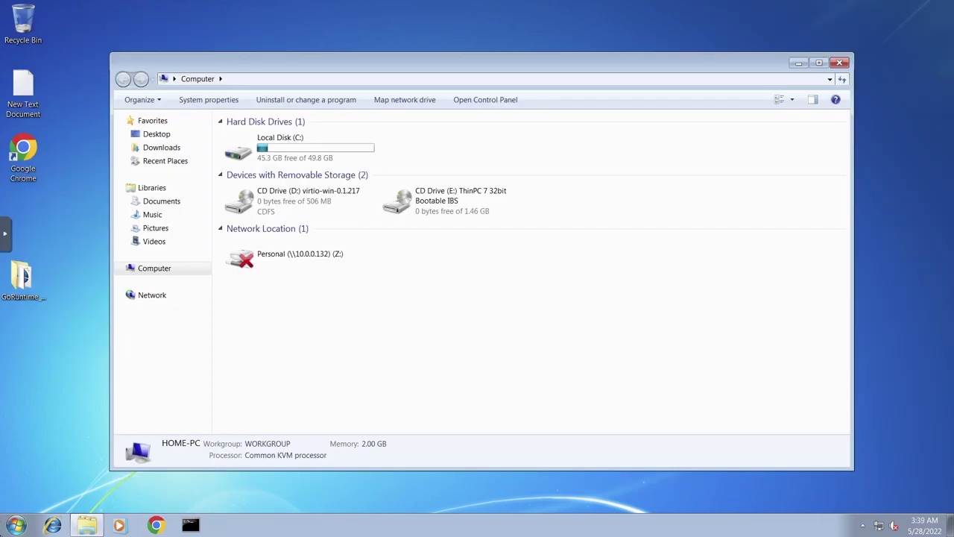
- Open Computer's System properties, enlarge it to review Windows Embedded Standard activation, then close it
key(super)
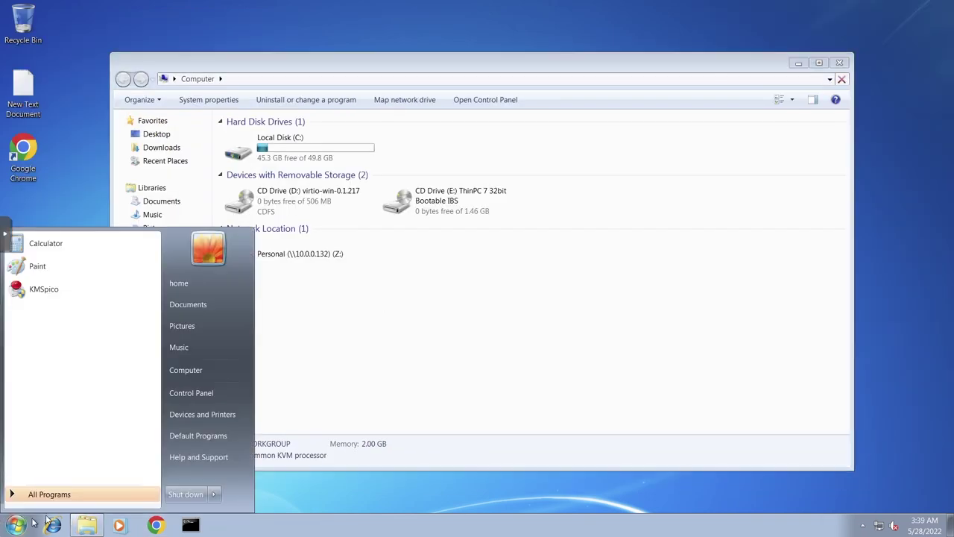
right_click(211, 371)
click(246, 465)
scroll(711, 357, down, 2)
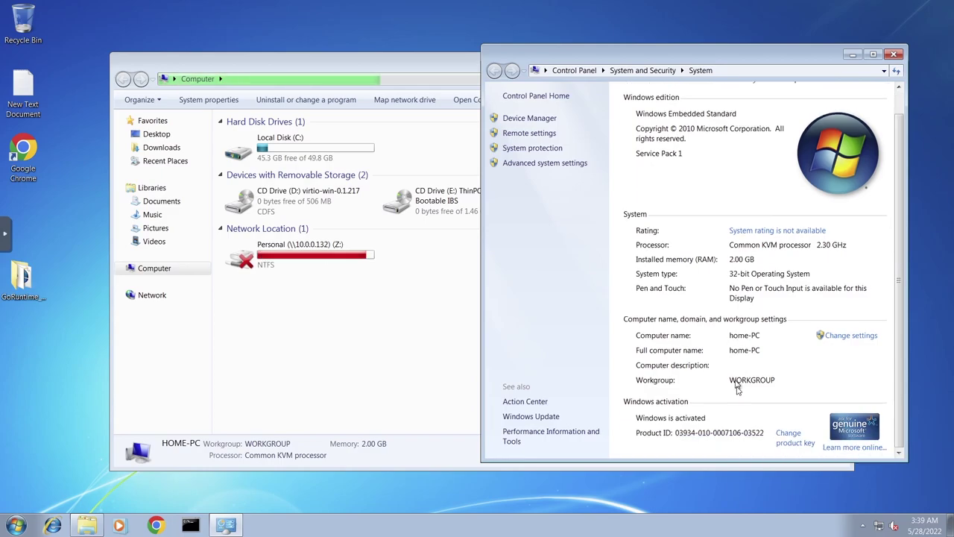
drag(660, 57, 433, 43)
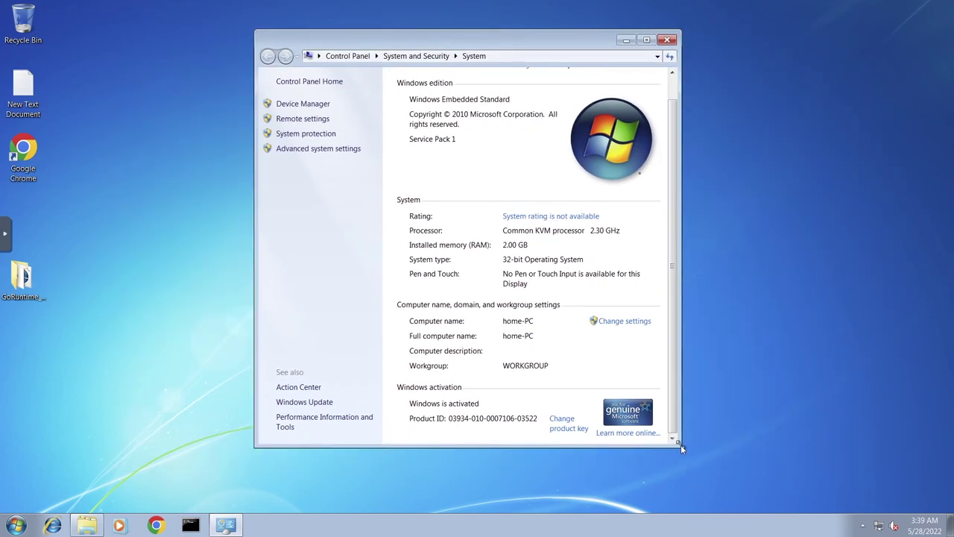
drag(681, 444, 853, 492)
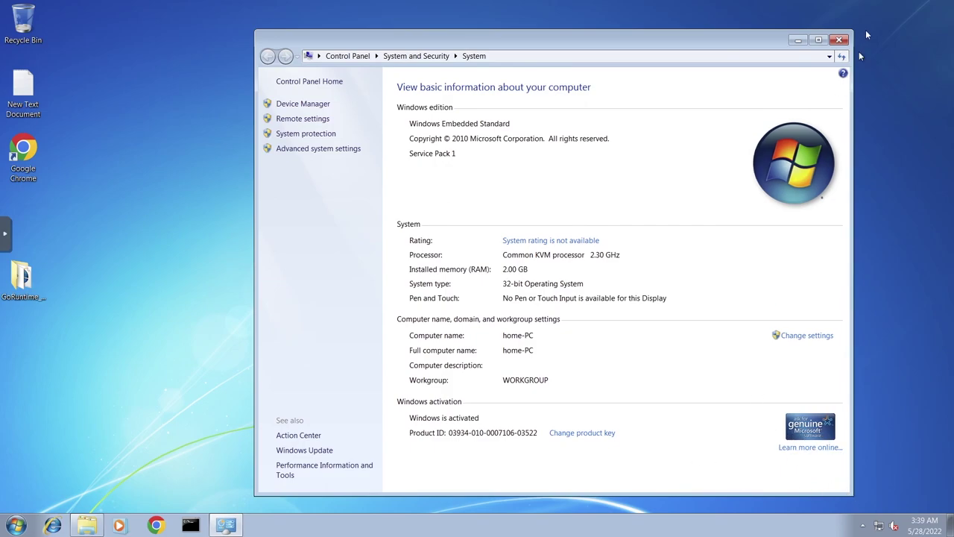
click(840, 41)
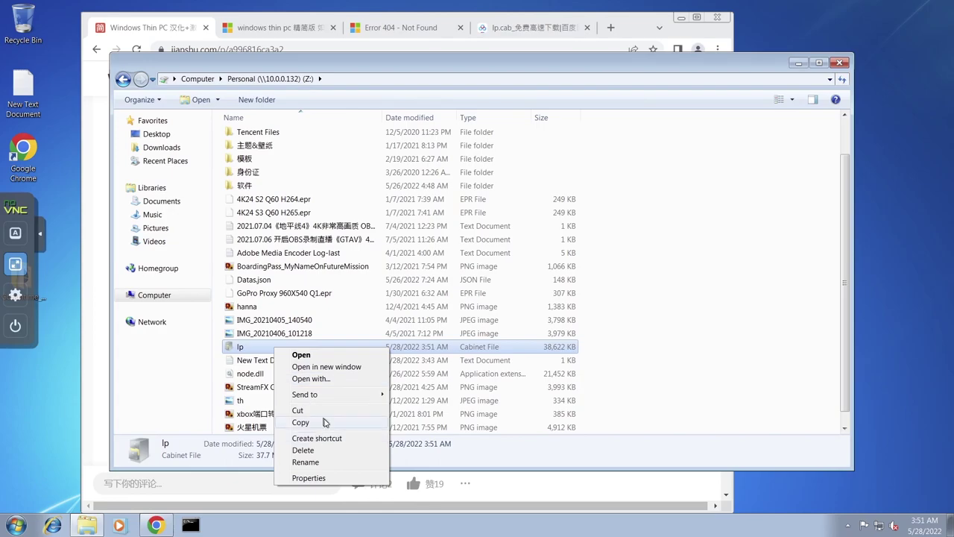
- Paste lp.cab into the root of Local Disk (C:), continuing past the permission warning
click(322, 422)
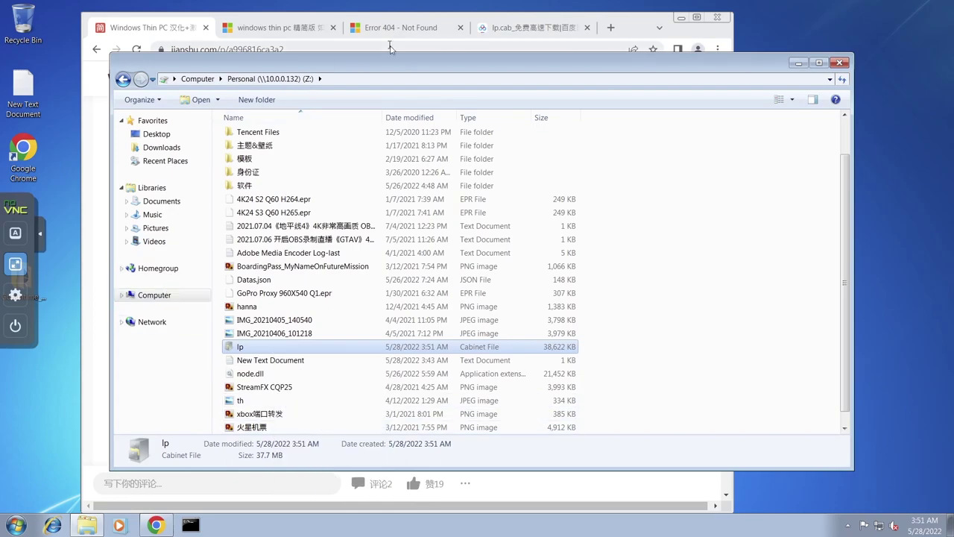
drag(374, 66, 631, 94)
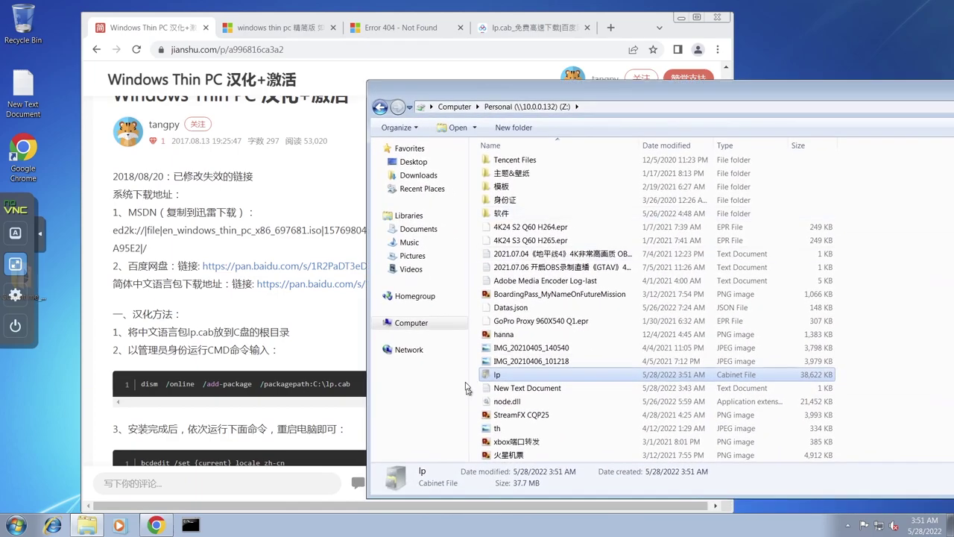
click(411, 322)
click(556, 227)
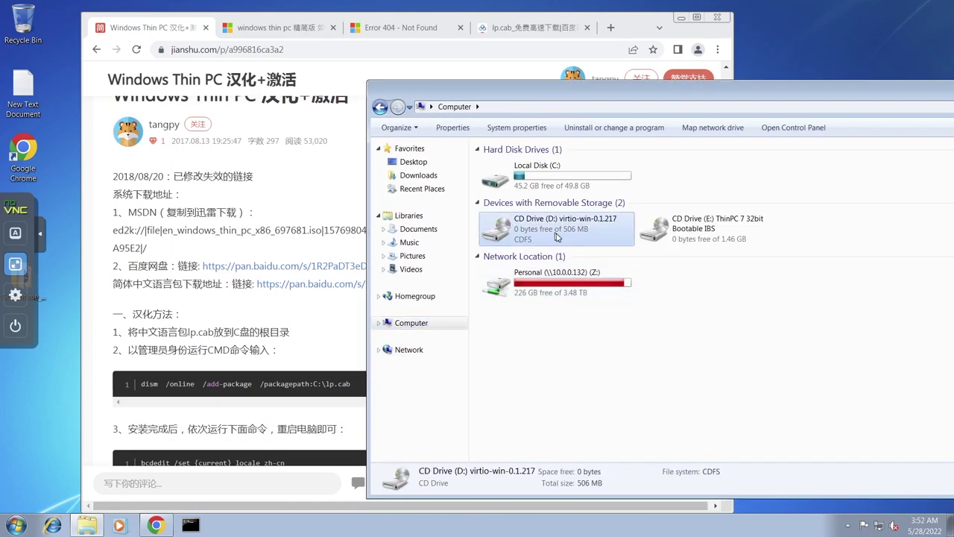
double_click(561, 184)
right_click(510, 245)
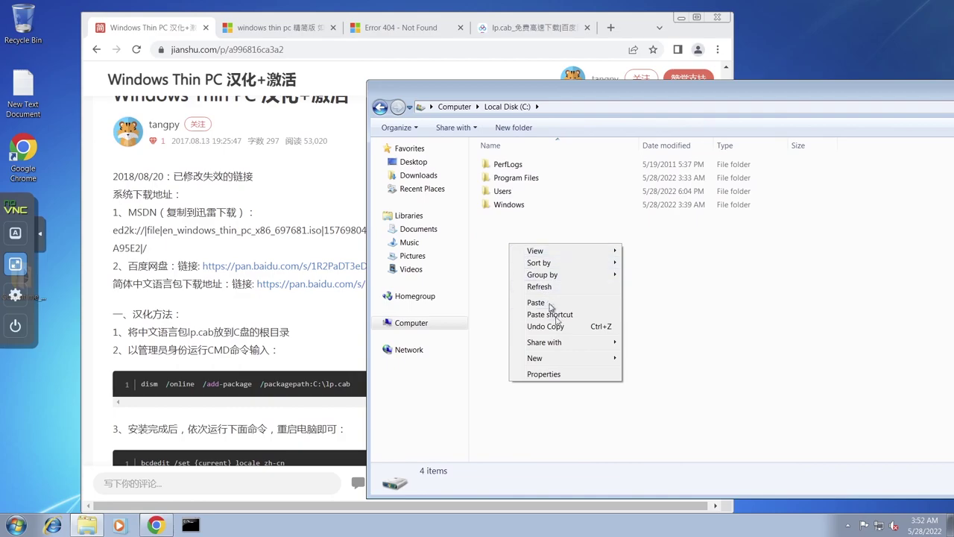
click(547, 305)
click(472, 309)
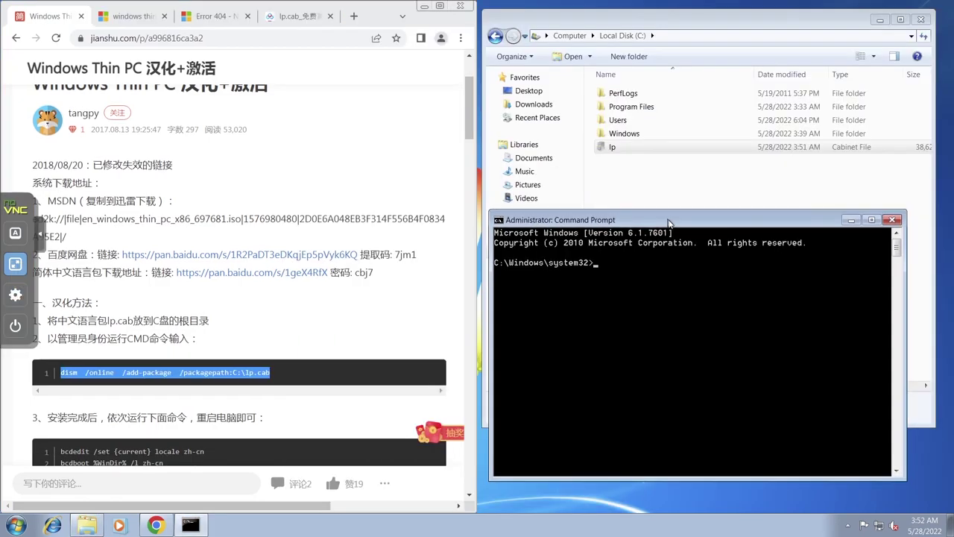
- Run the pasted dism command in the admin Command Prompt to add the zh-CN language pack
click(669, 225)
right_click(629, 278)
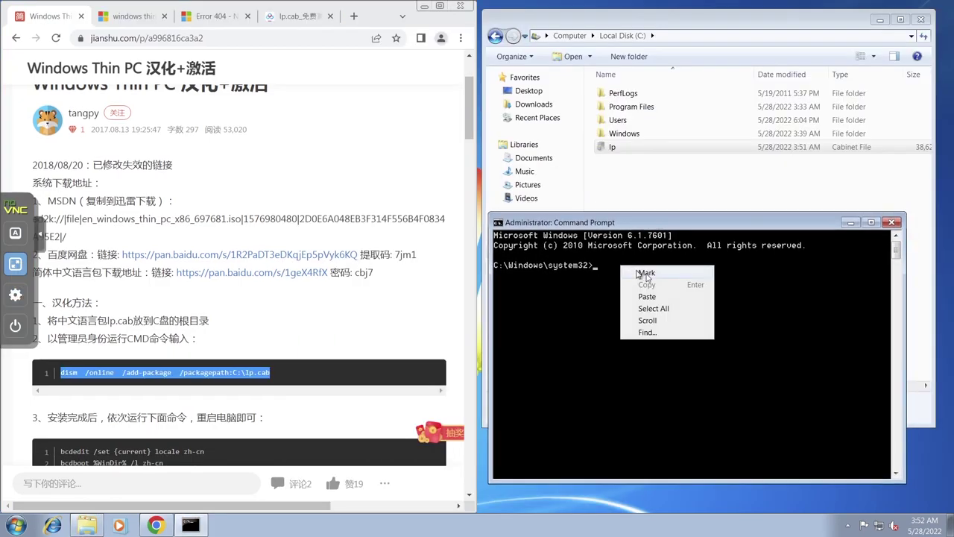
click(639, 296)
key(Return)
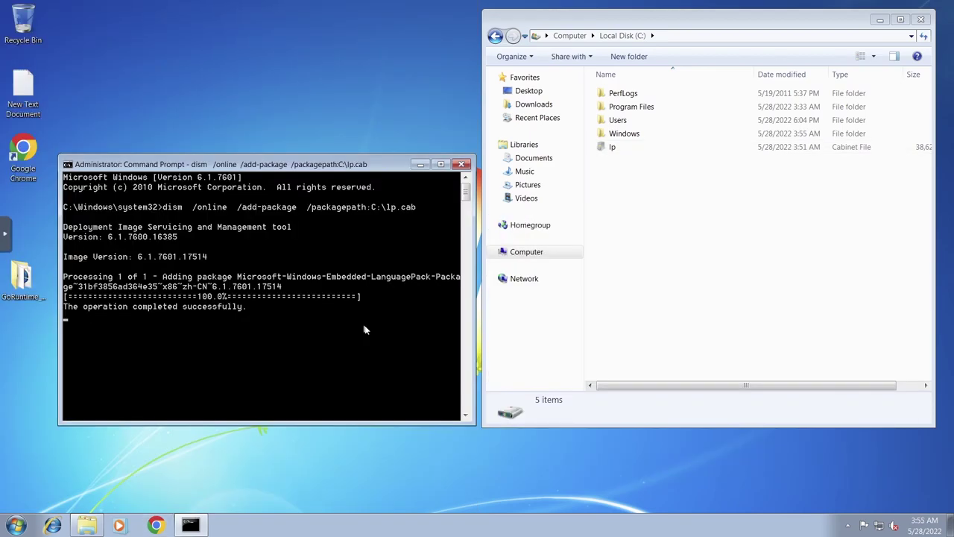
key(Return)
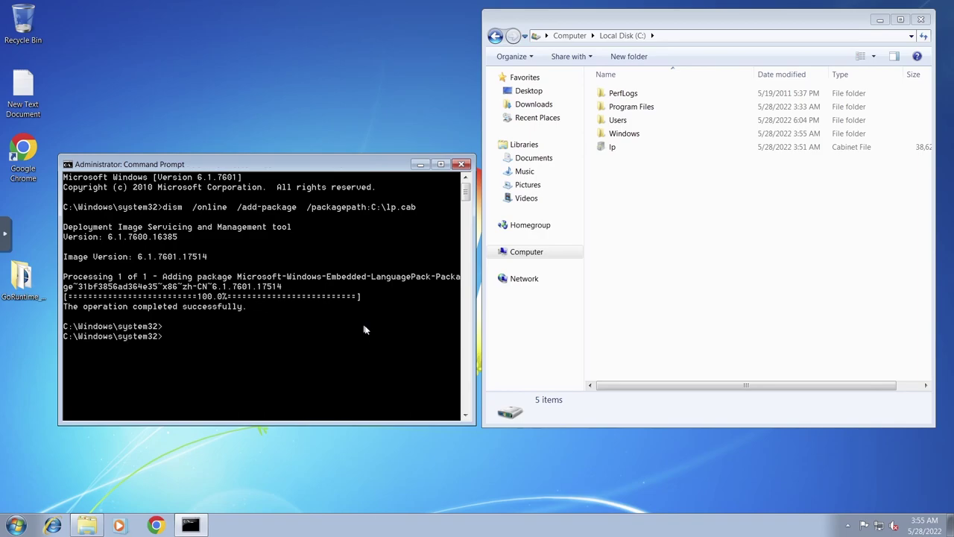
click(15, 524)
- Restart to apply the language pack, then launch Command Prompt as administrator
mouse_move(215, 495)
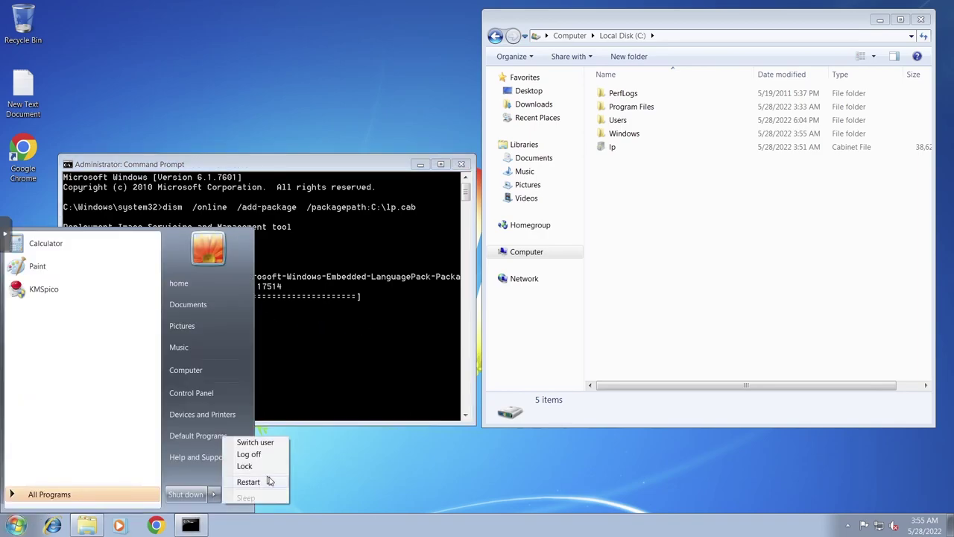
click(253, 481)
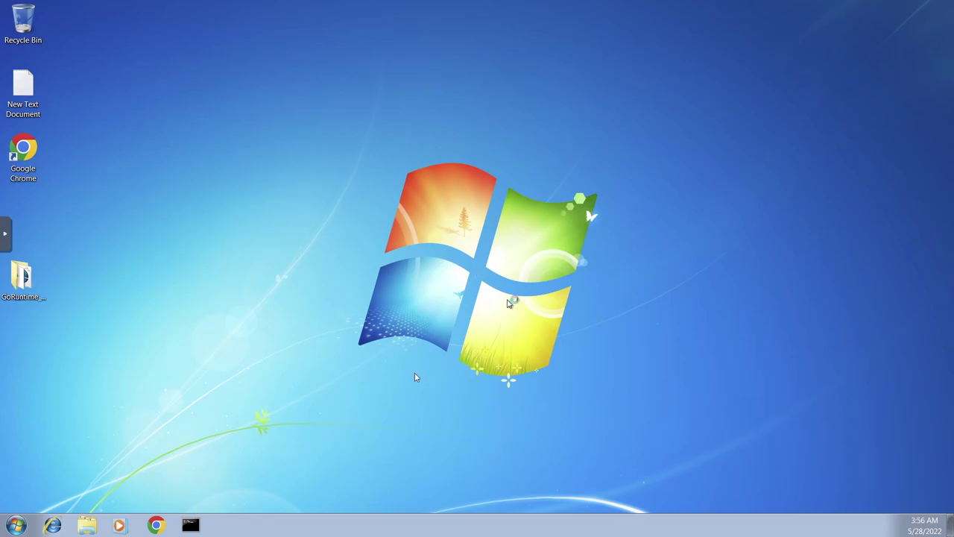
right_click(189, 526)
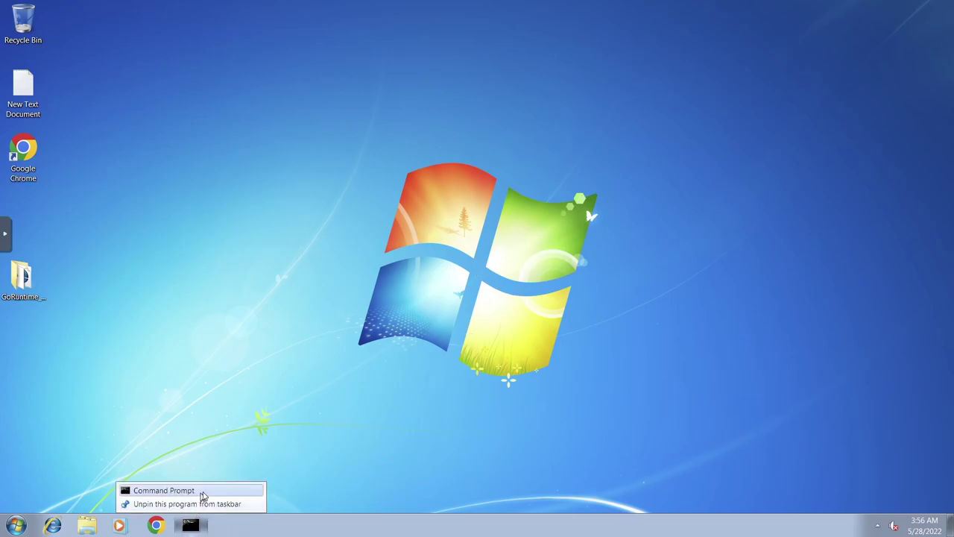
right_click(202, 490)
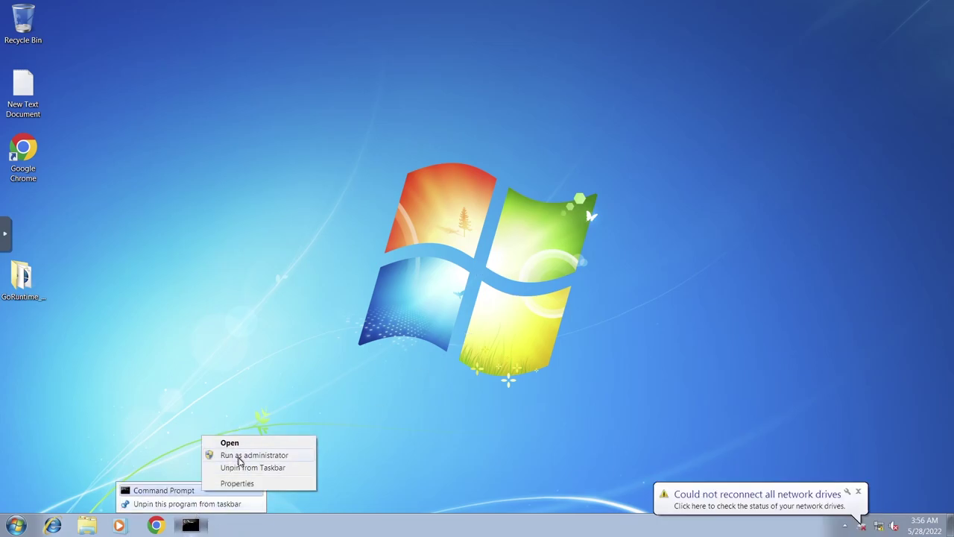
click(238, 457)
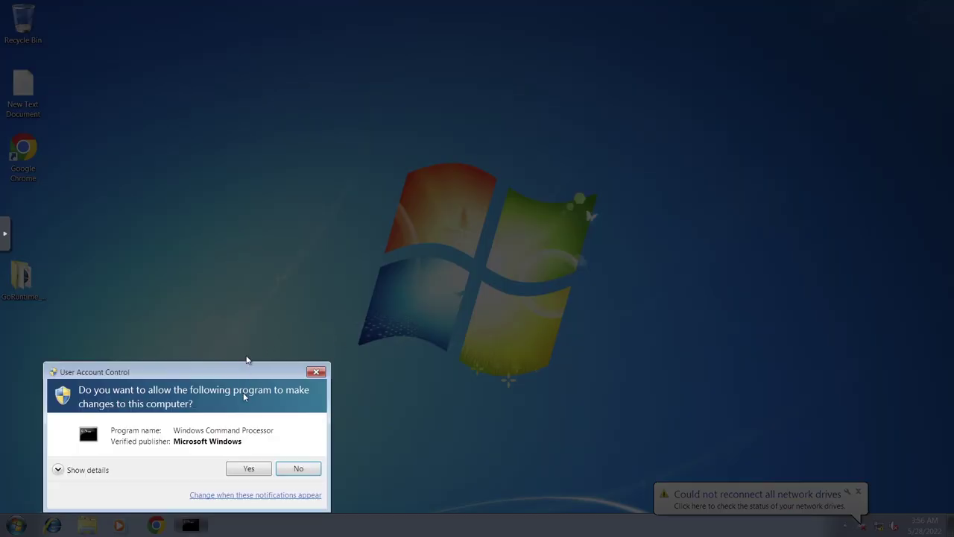
click(246, 468)
drag(336, 67, 767, 81)
- Run the bcdedit command from Notepad to set the boot locale to zh-cn
double_click(23, 88)
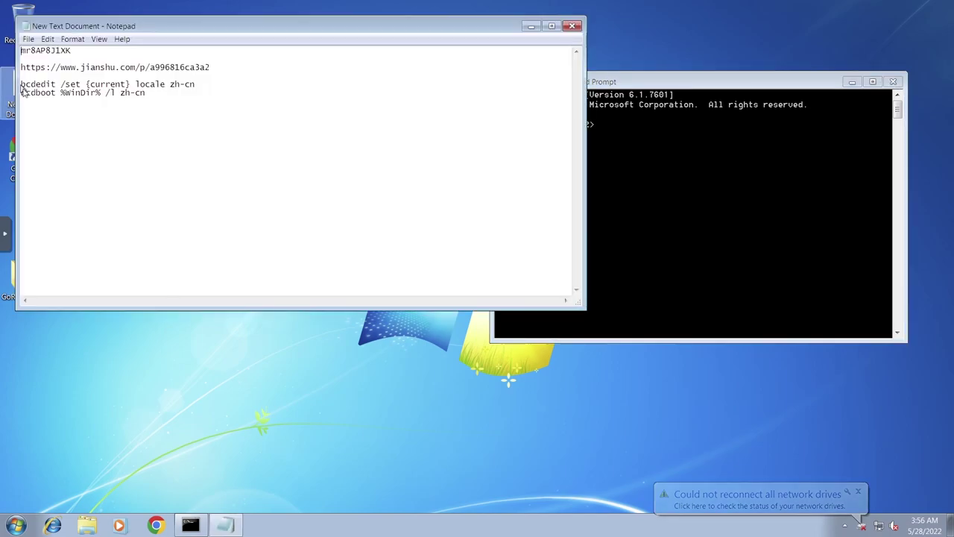
drag(197, 84, 23, 82)
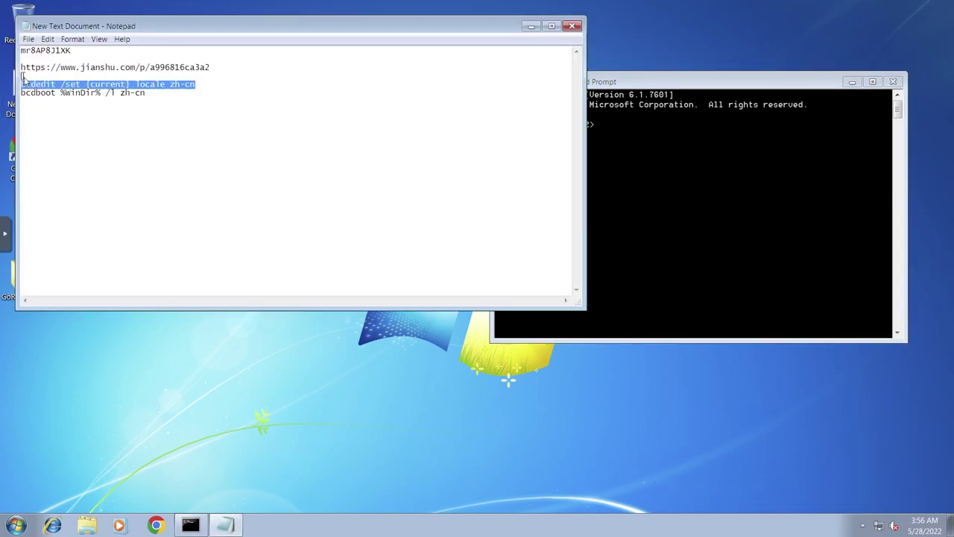
right_click(48, 84)
click(87, 102)
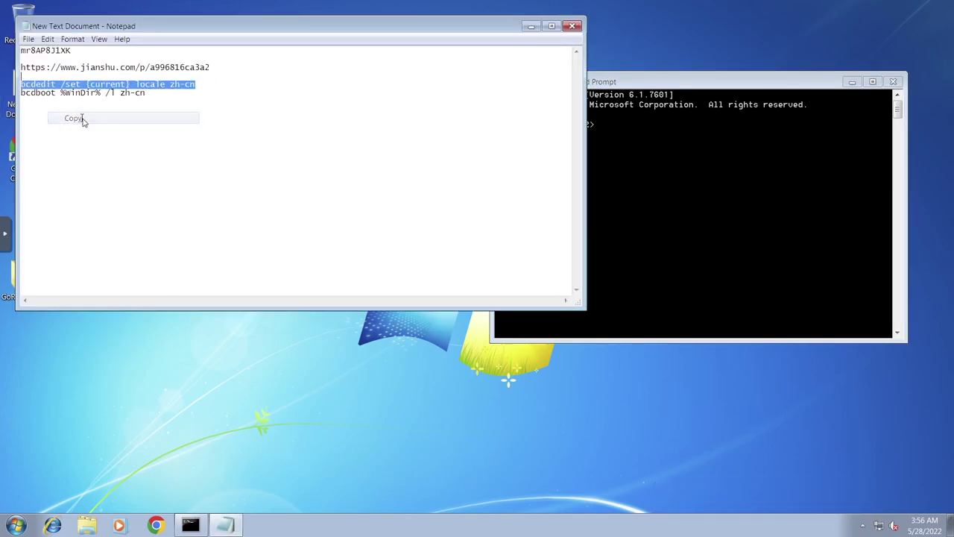
click(768, 186)
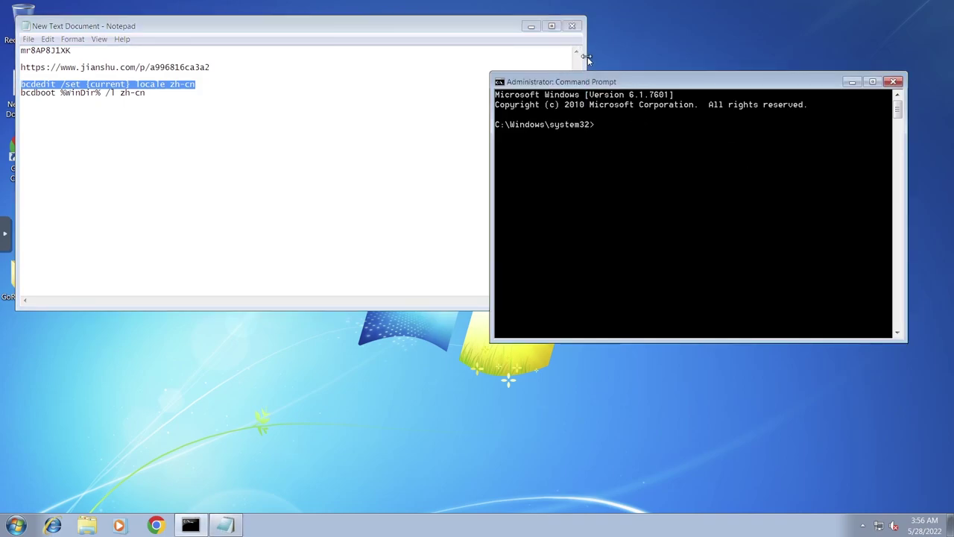
drag(586, 58, 449, 78)
right_click(630, 123)
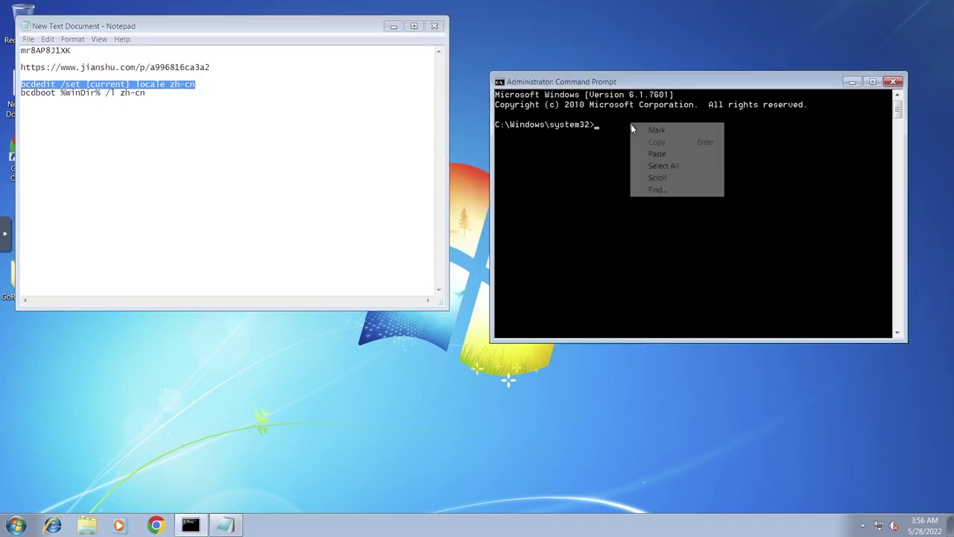
click(687, 155)
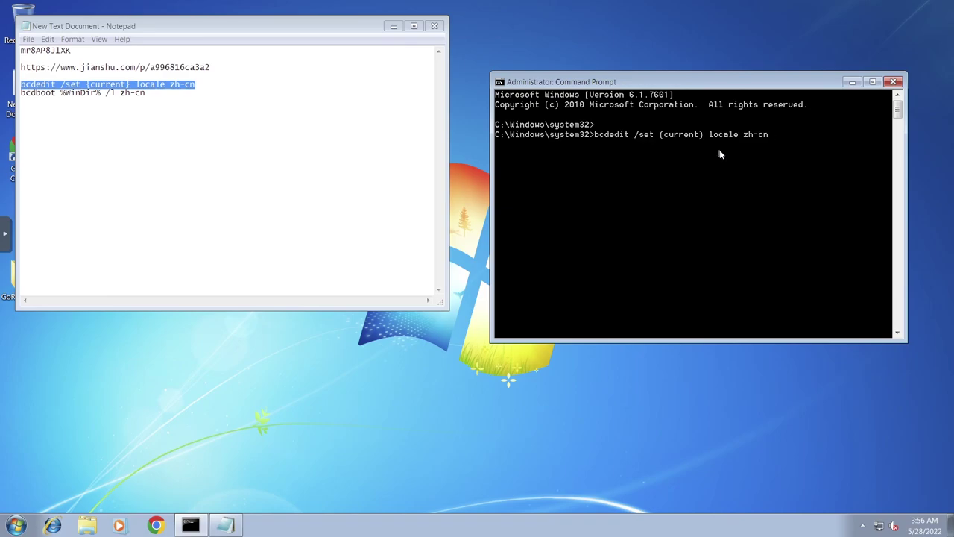
key(Return)
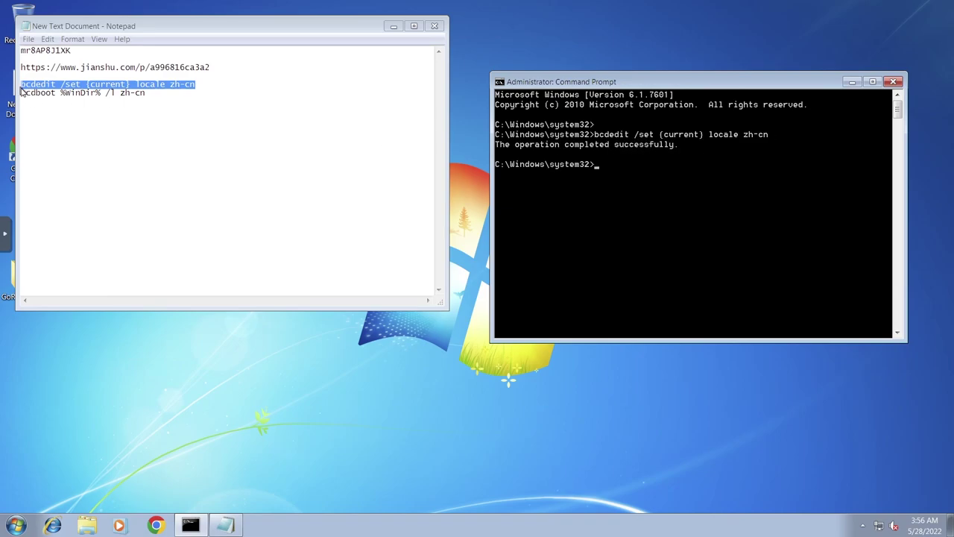
- Run the bcdboot command from Notepad to recreate the boot files in zh-cn, then close Command Prompt
drag(23, 93, 159, 100)
right_click(127, 97)
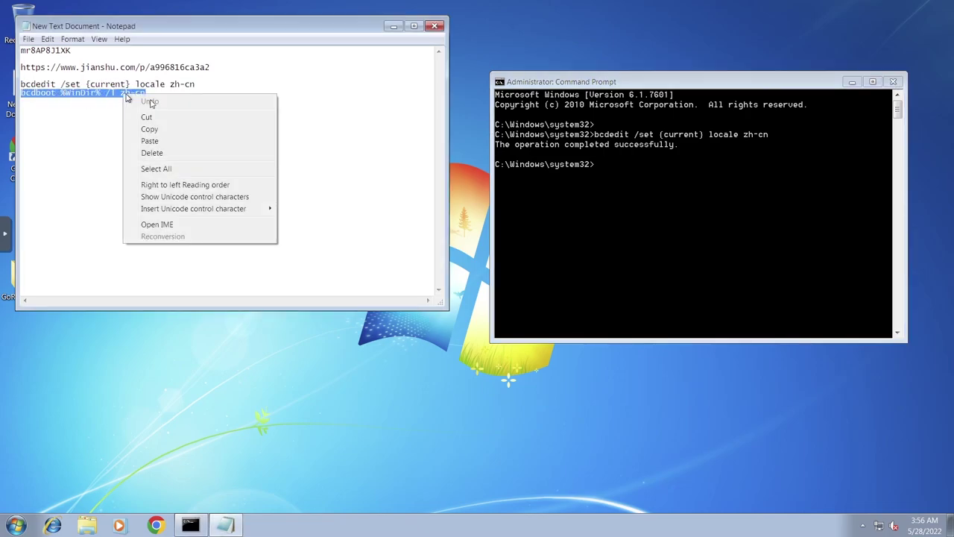
click(168, 128)
click(597, 170)
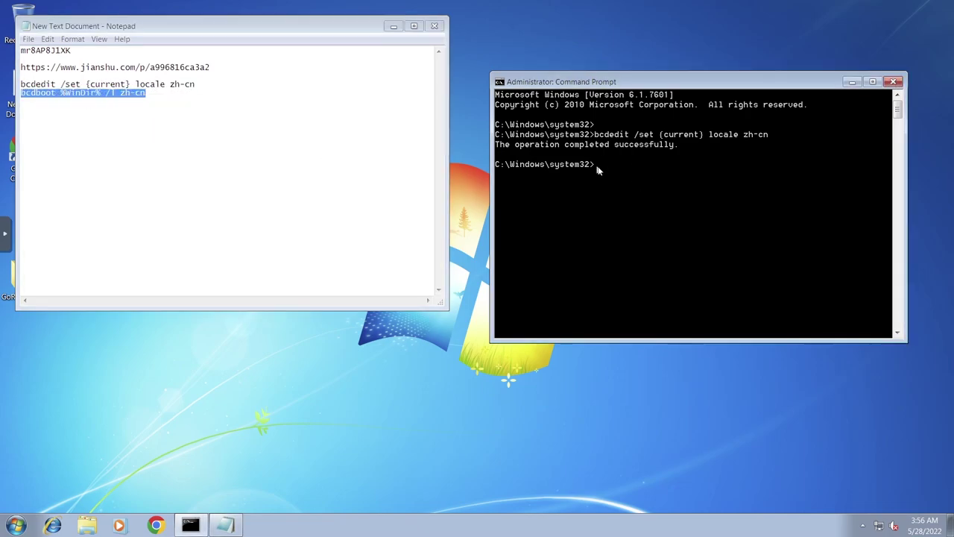
right_click(597, 170)
click(648, 193)
key(Return)
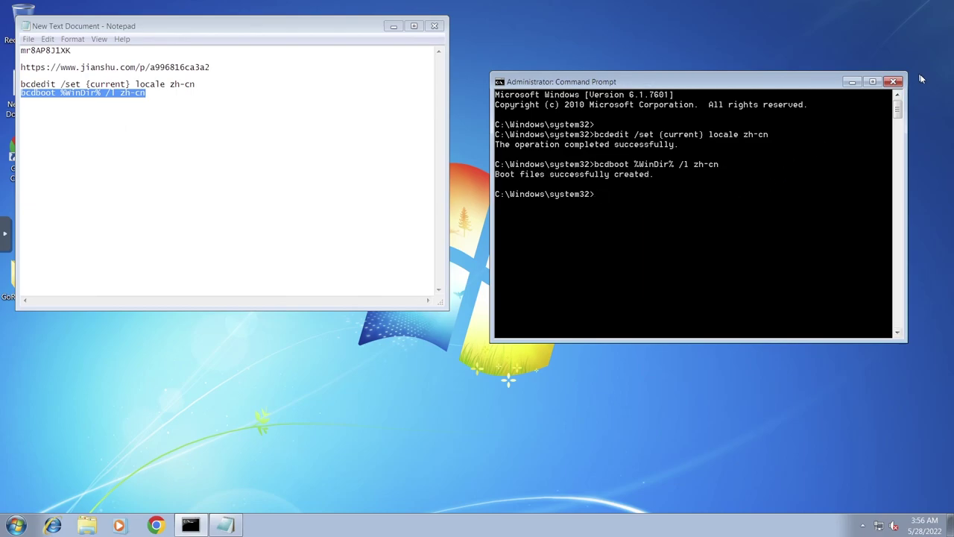
click(893, 81)
- Close Notepad and restart the Windows Thin PC virtual machine
click(434, 26)
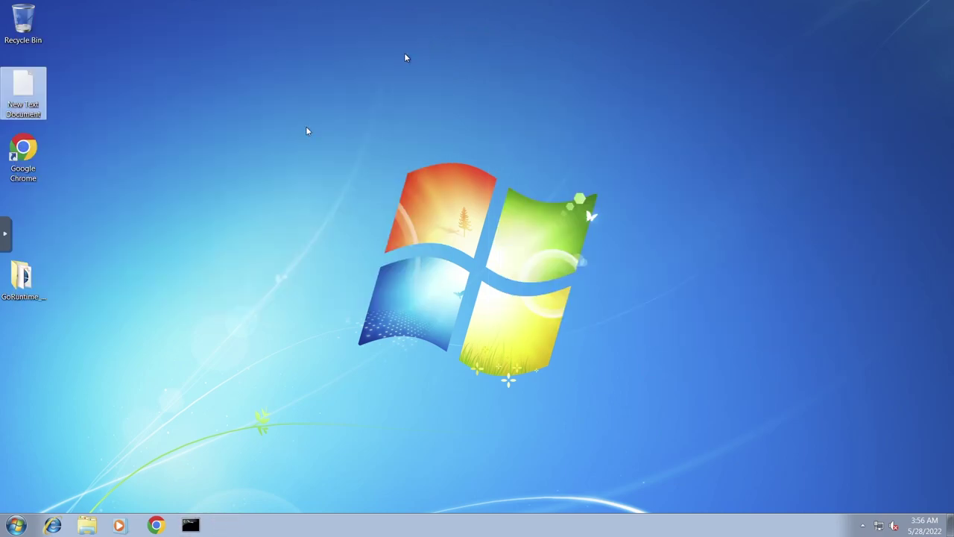
click(3, 531)
click(213, 494)
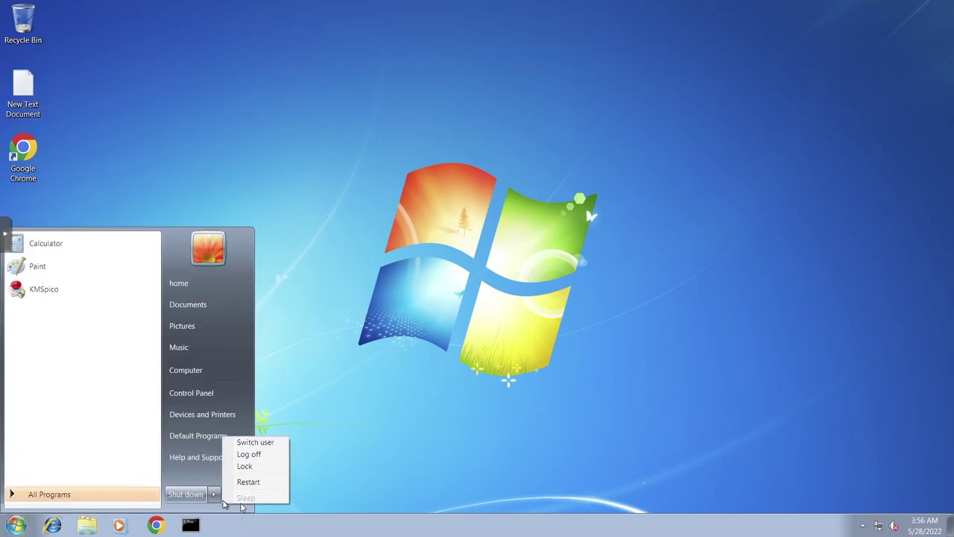
click(249, 481)
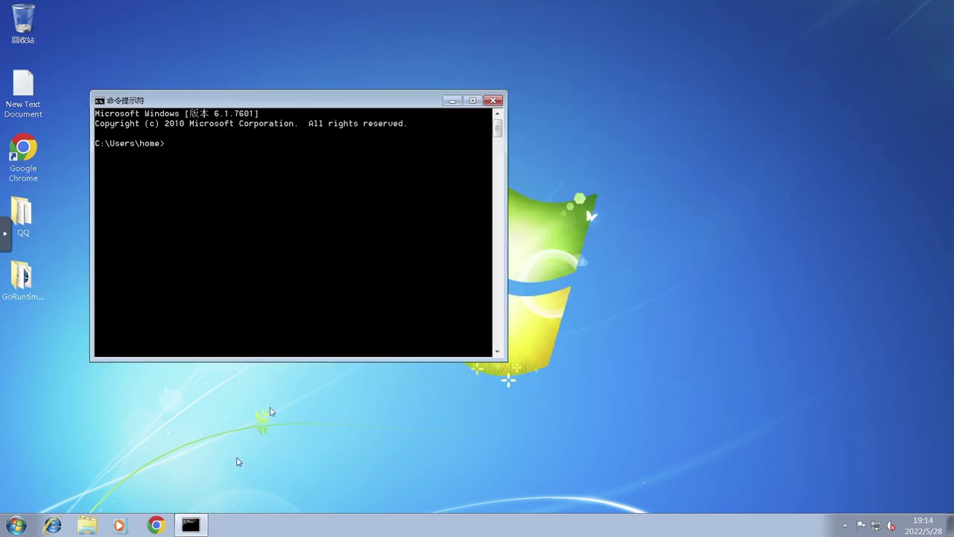
- Run winver to show About Windows with version 6.1, build 7601, Service Pack 1
drag(317, 97, 530, 123)
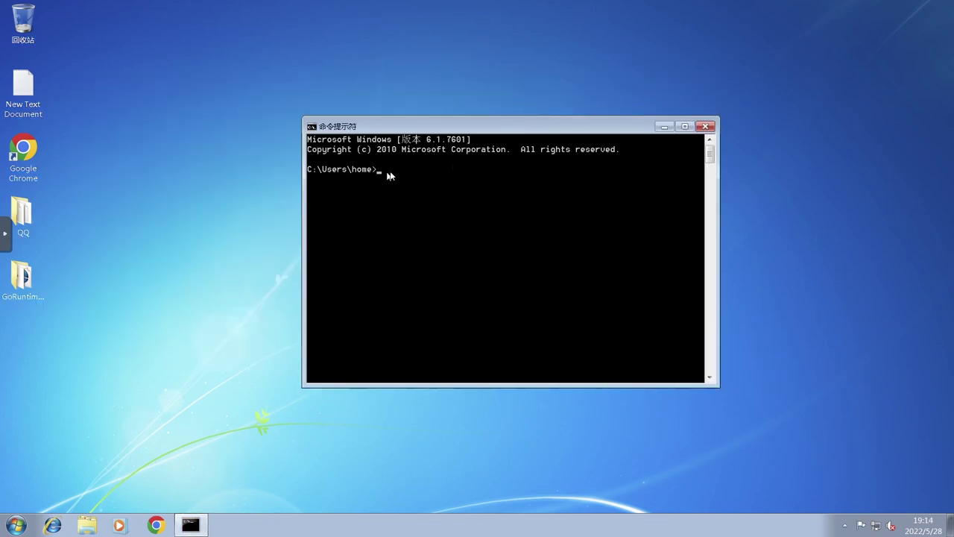
right_click(391, 175)
click(425, 201)
key(Return)
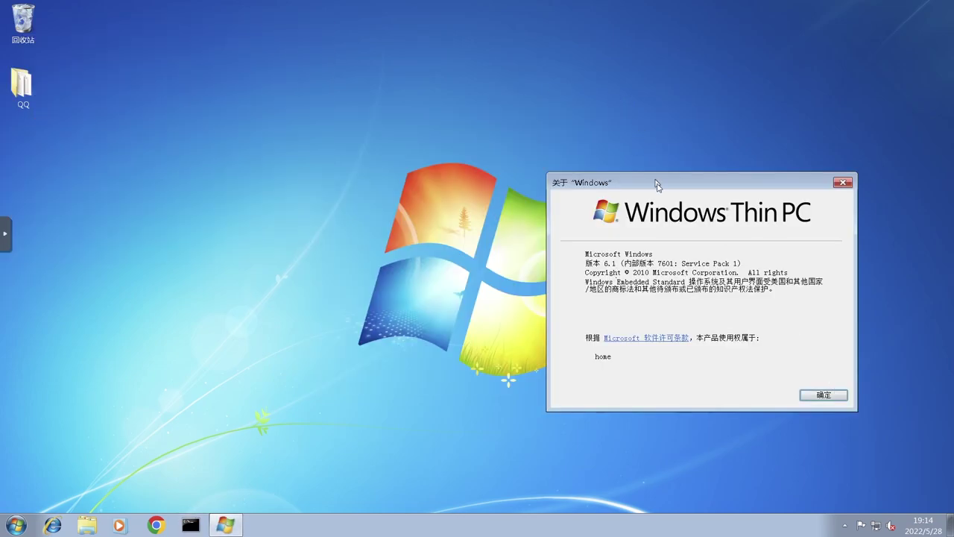
drag(656, 184, 697, 164)
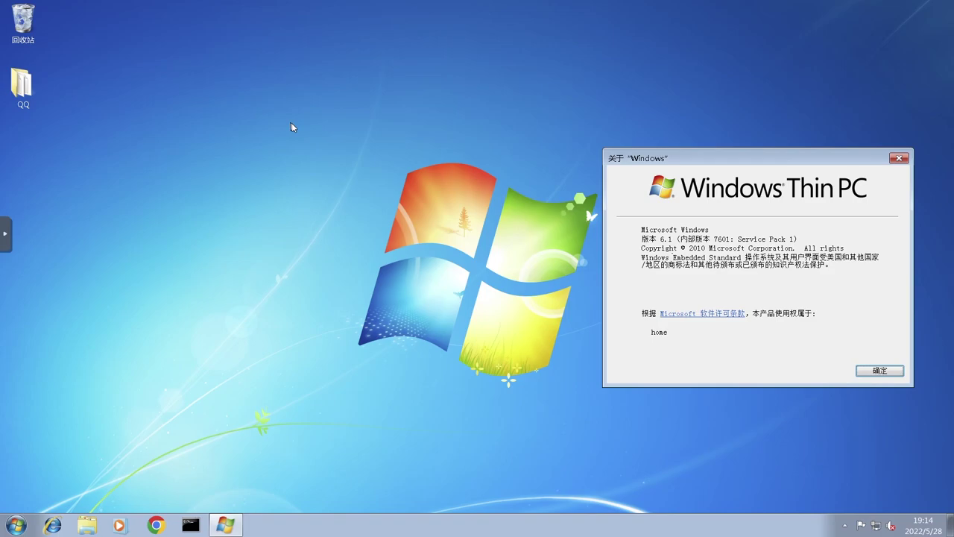
key(alt+Tab)
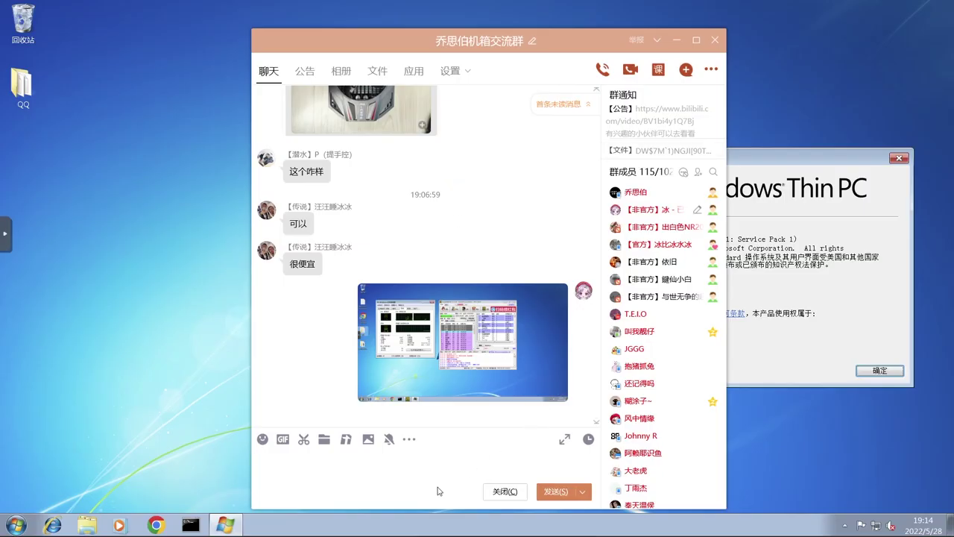
- Send the group the message '你们还记得windows thin pc么'
text(你们还记得windows t)
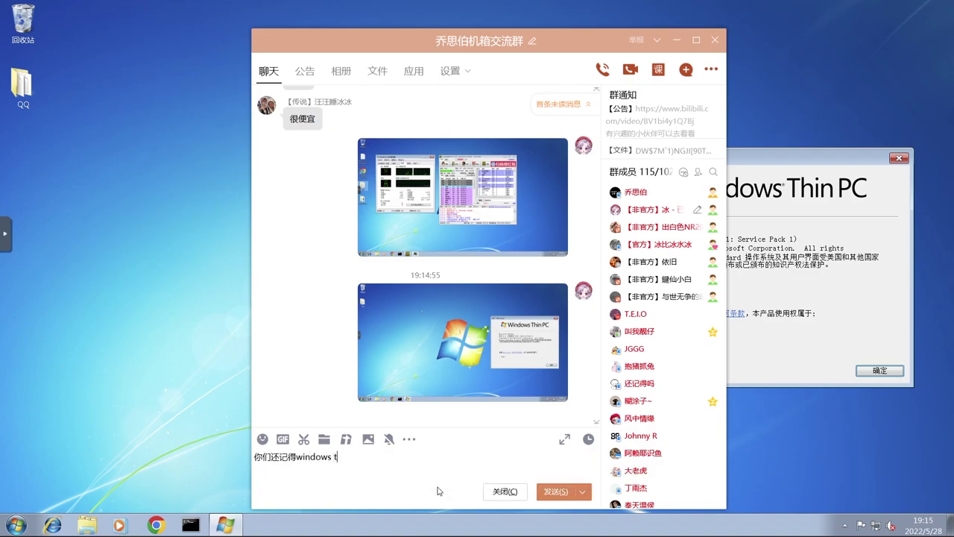
text(hin pcme)
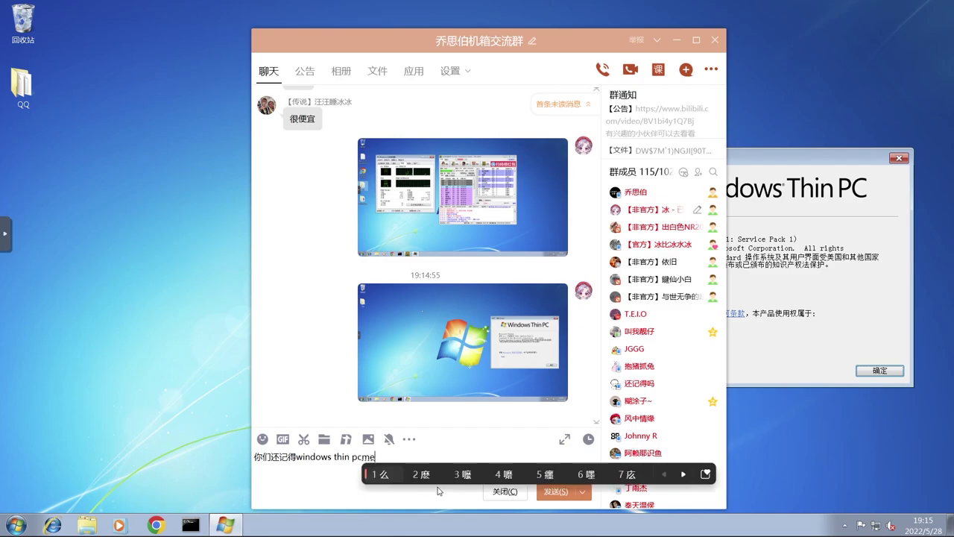
key(space)
key(Return)
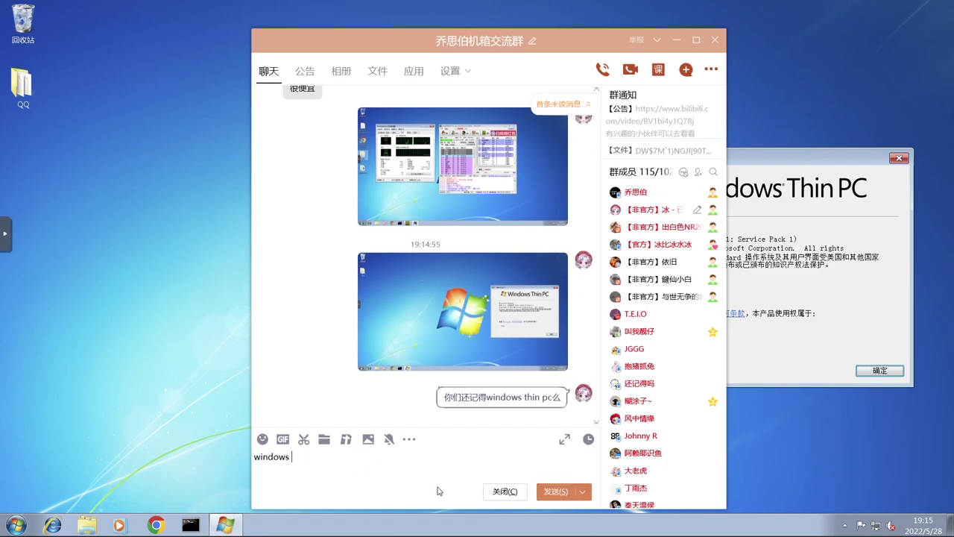
- Draft the follow-up 'windows 7之后微软出的超精简版' in the chat box
text(windows 7zhih)
key(space)
text(weiruan)
key(space)
text(chude)
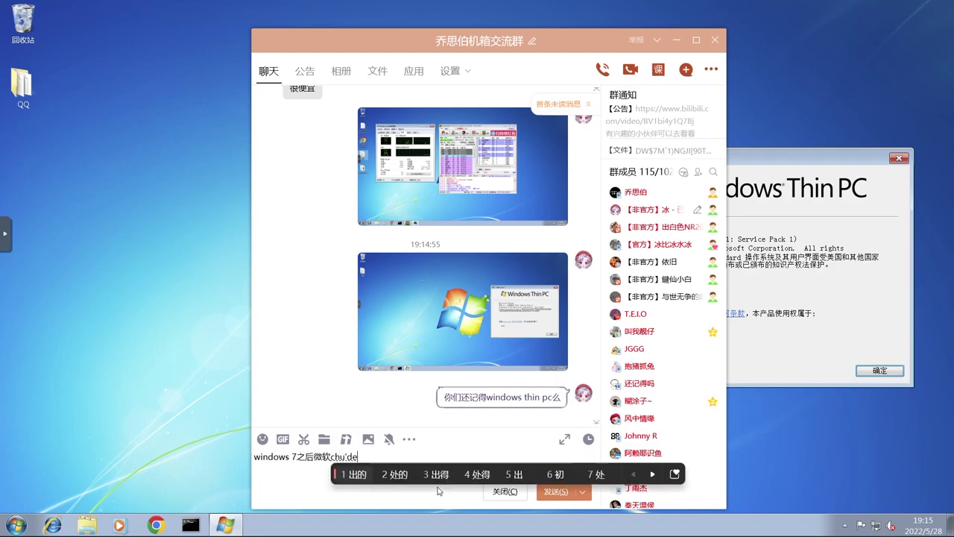
key(space)
text(chaojingjianb)
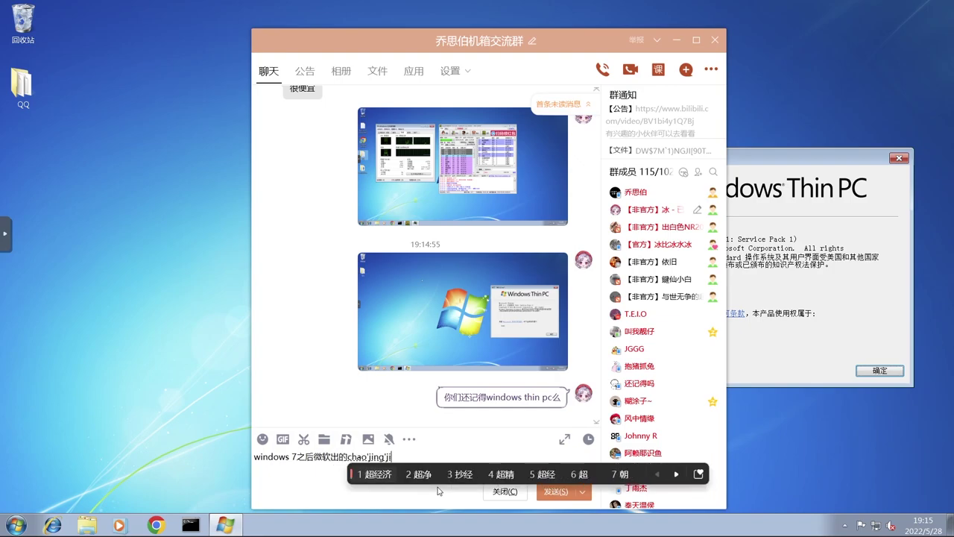
text(an)
key(space)
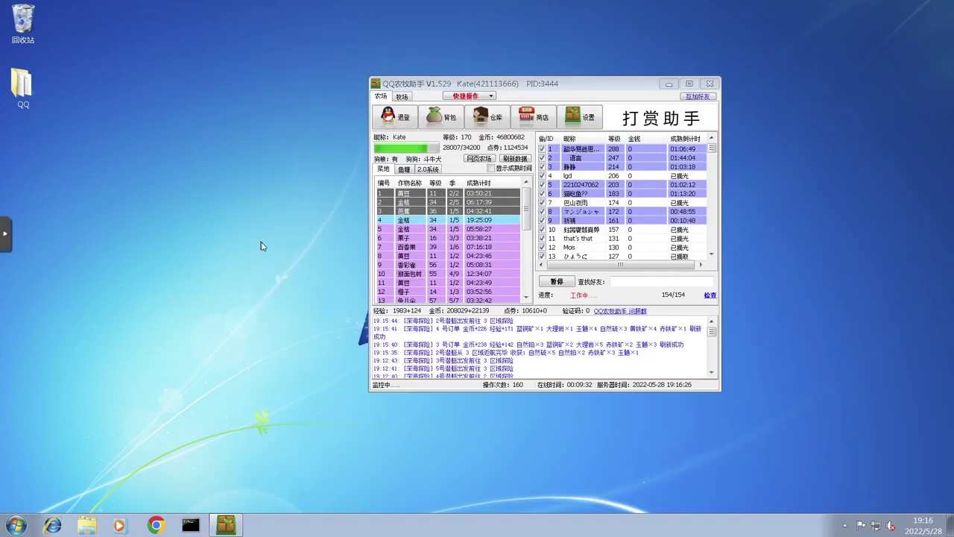
- Change the display resolution from 1920 × 1080 to 1024 × 768 and confirm with 确定
right_click(260, 245)
click(326, 345)
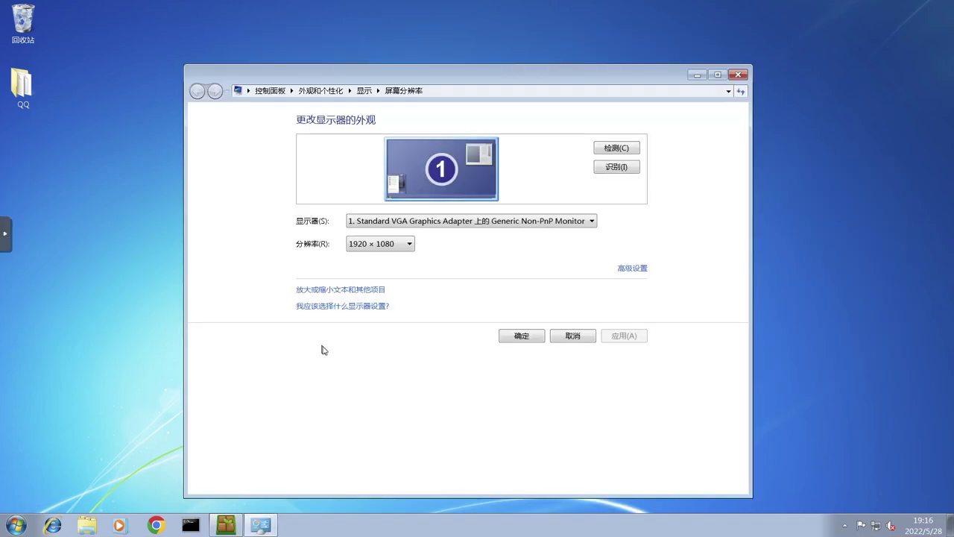
click(438, 225)
click(447, 225)
click(406, 243)
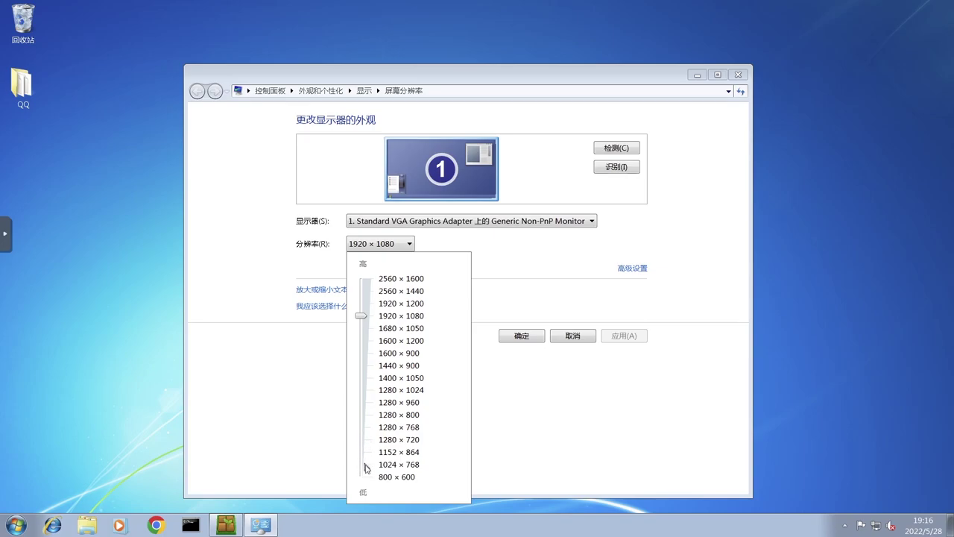
click(366, 467)
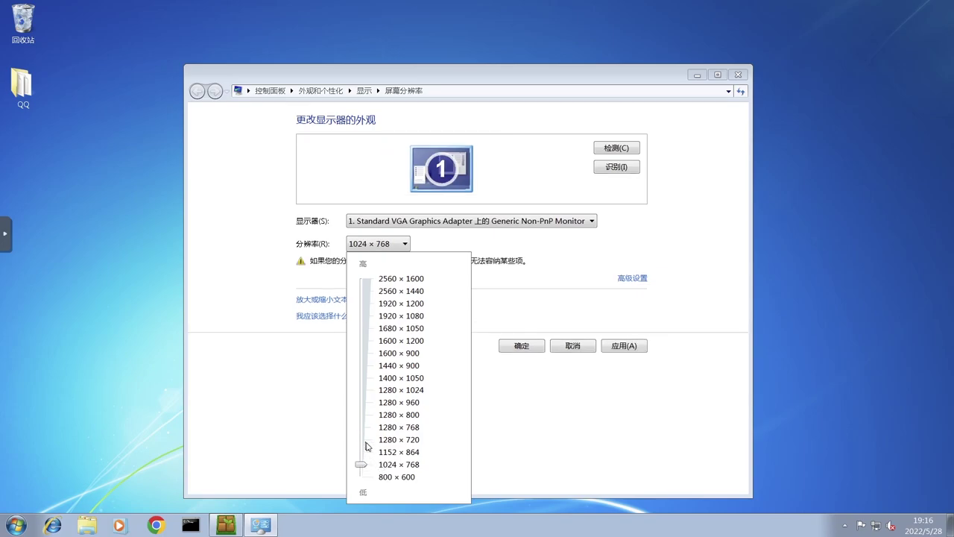
click(610, 447)
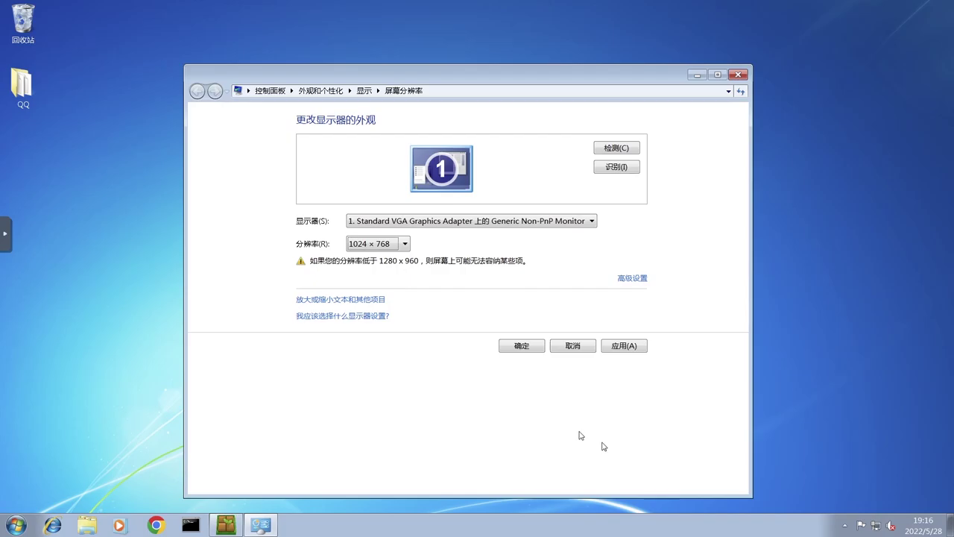
click(540, 347)
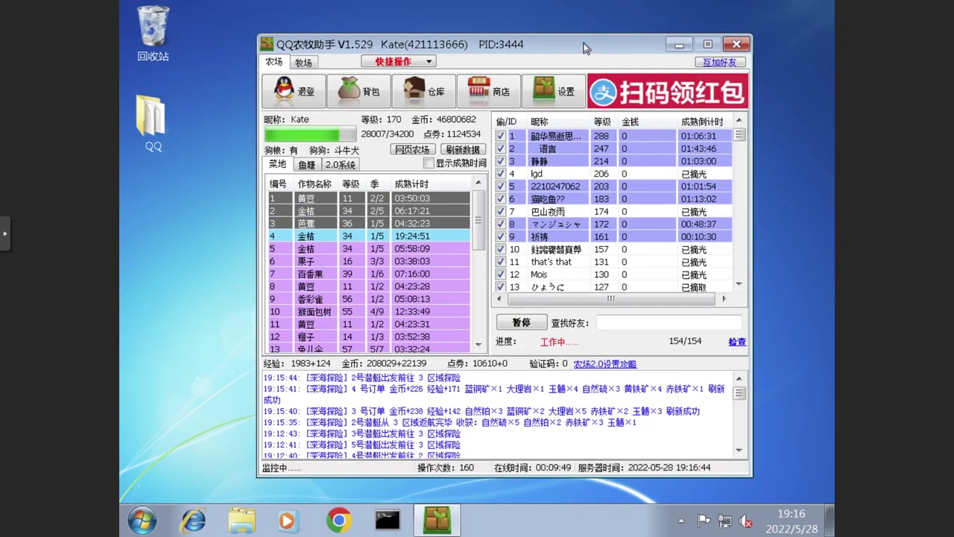
- Move the three deleted items from the Recycle Bin onto the desktop and close it
drag(583, 47, 572, 40)
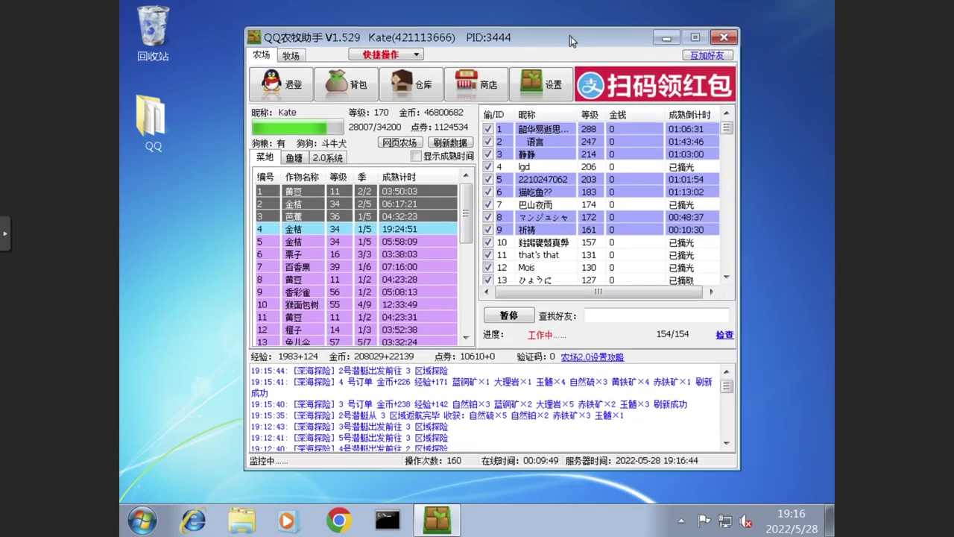
double_click(155, 34)
drag(477, 213, 704, 111)
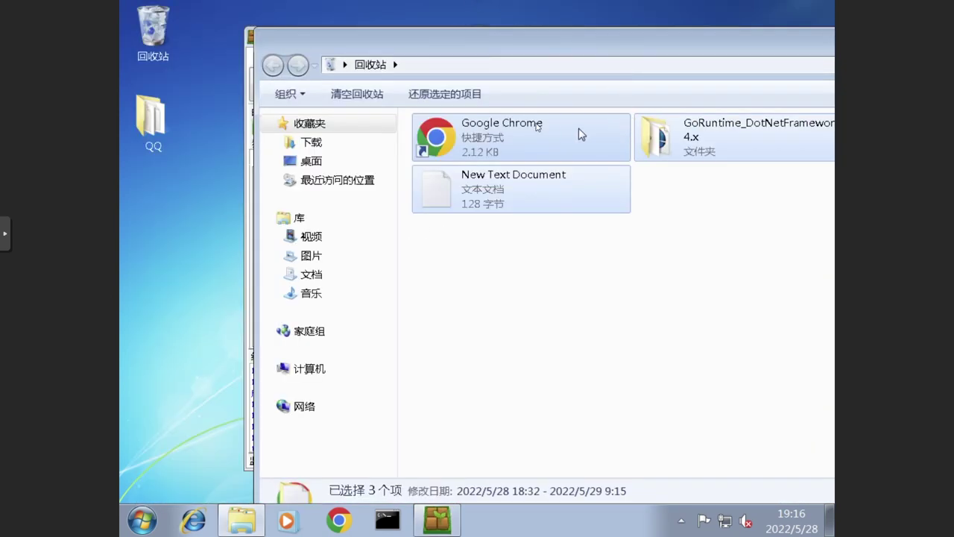
drag(503, 124, 214, 235)
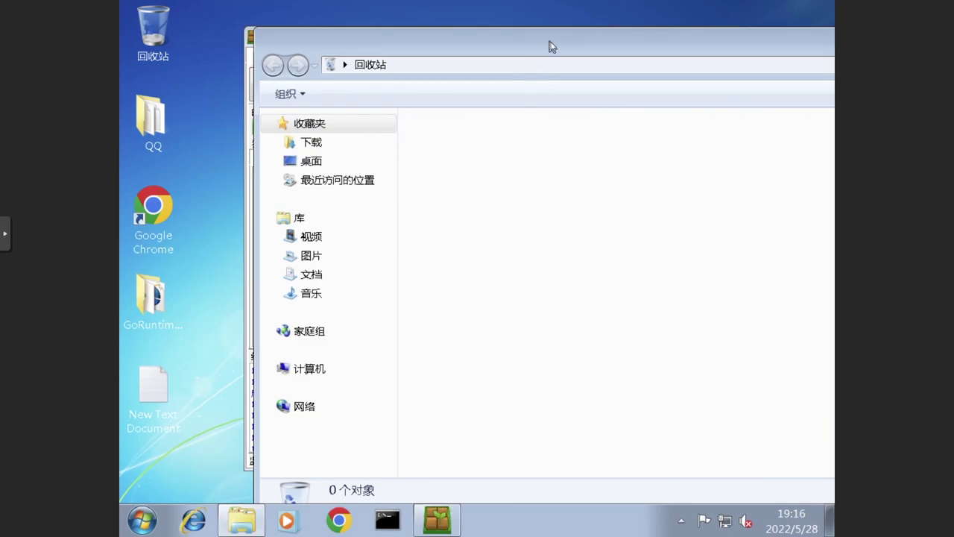
drag(550, 42, 487, 128)
click(705, 110)
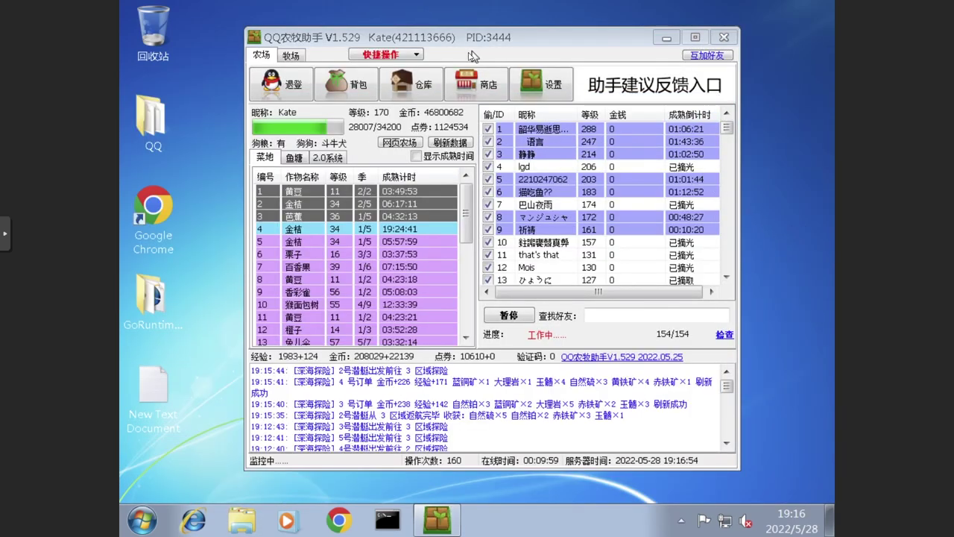
- Close the farm helper's 系统设置 and main window to the tray, then exit fullscreen console
click(527, 88)
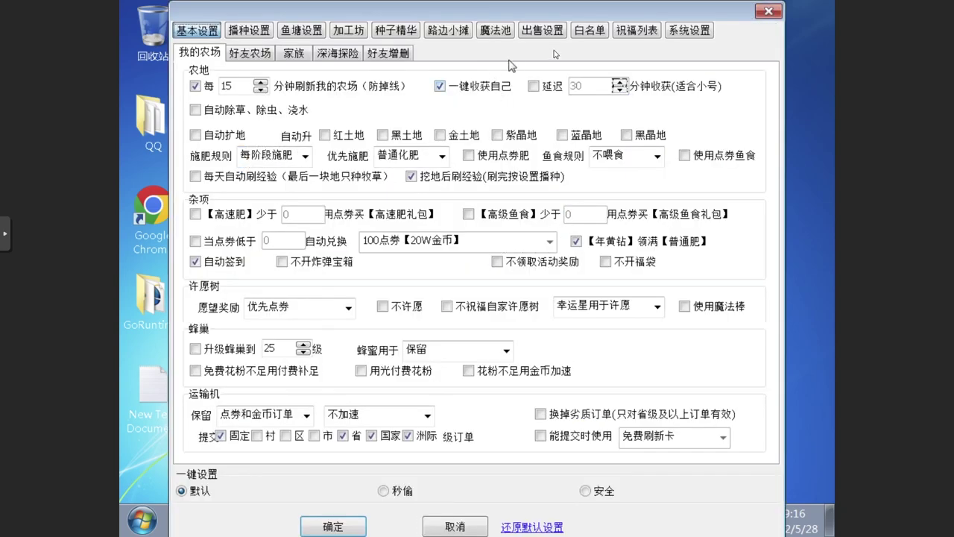
click(685, 33)
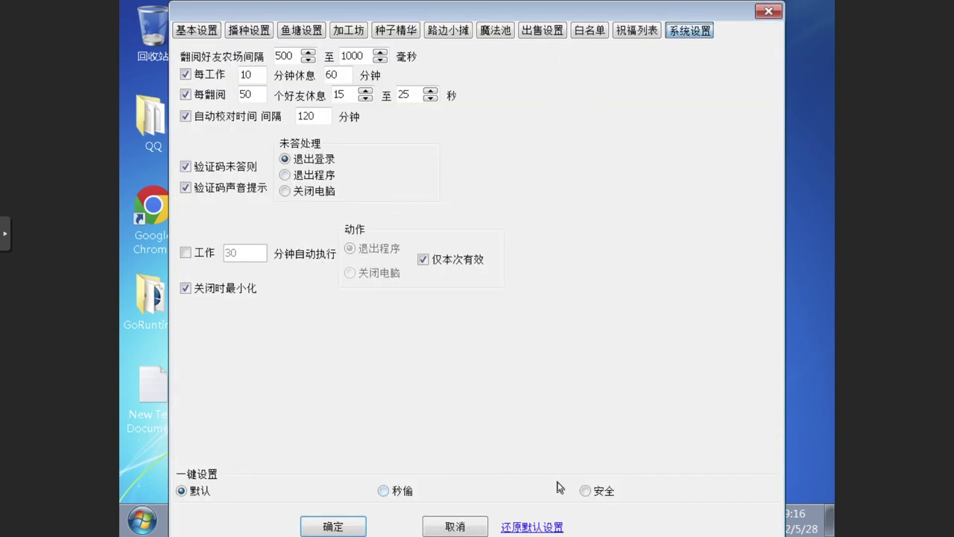
click(770, 13)
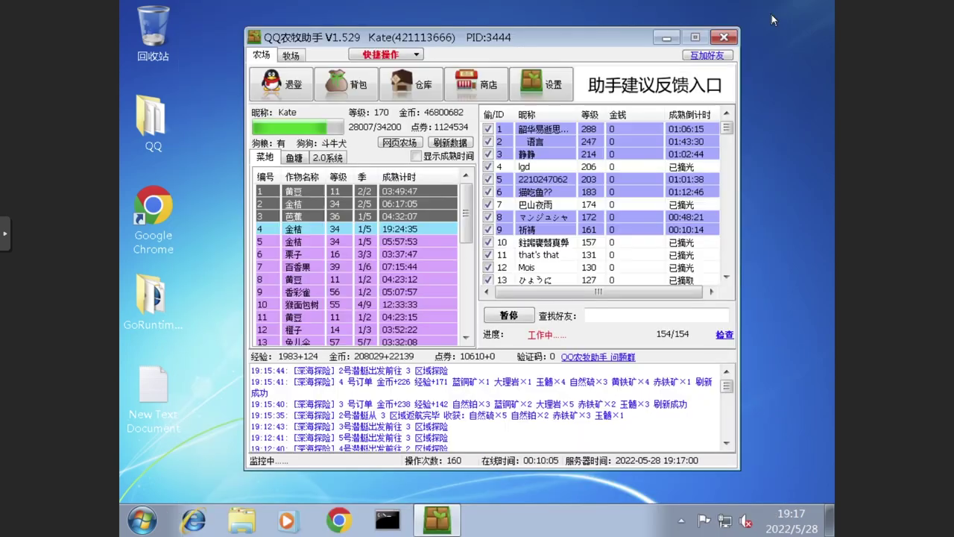
click(730, 38)
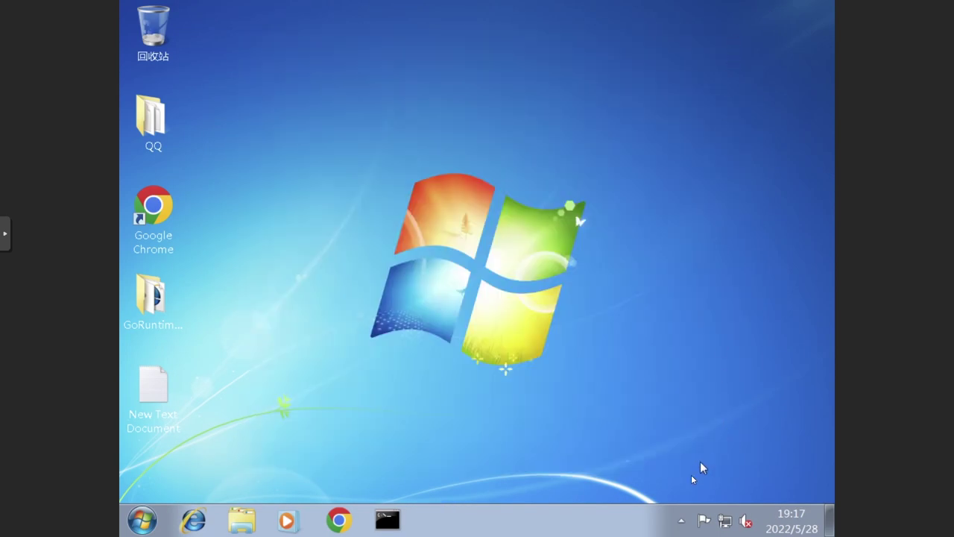
click(681, 520)
click(533, 519)
click(6, 233)
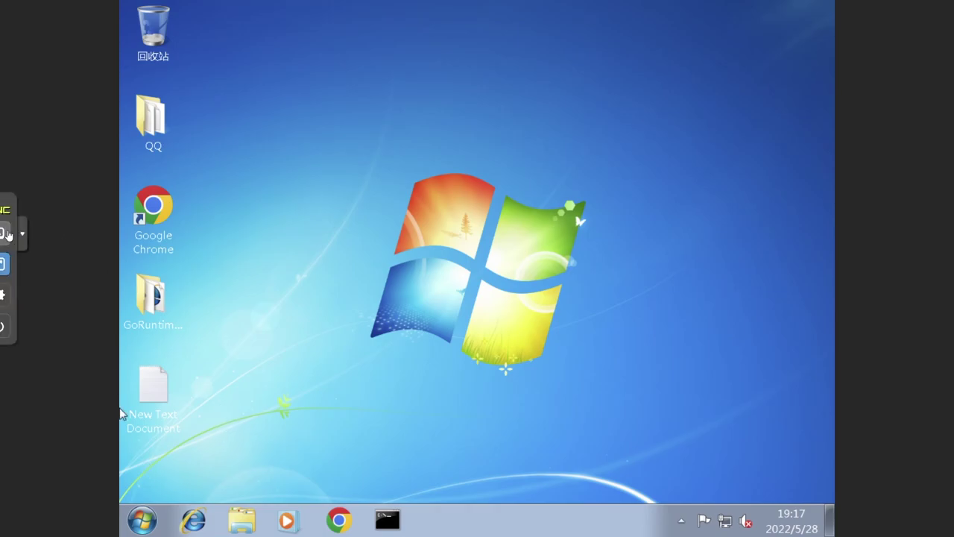
click(15, 261)
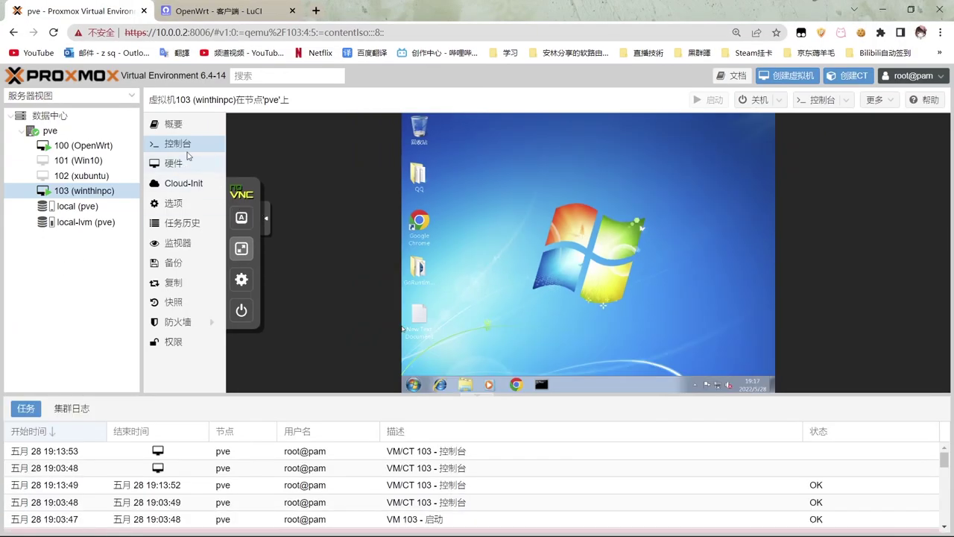
- Destroy VM 101 (Win10) with job-configuration purge, confirming with ID 101
click(186, 131)
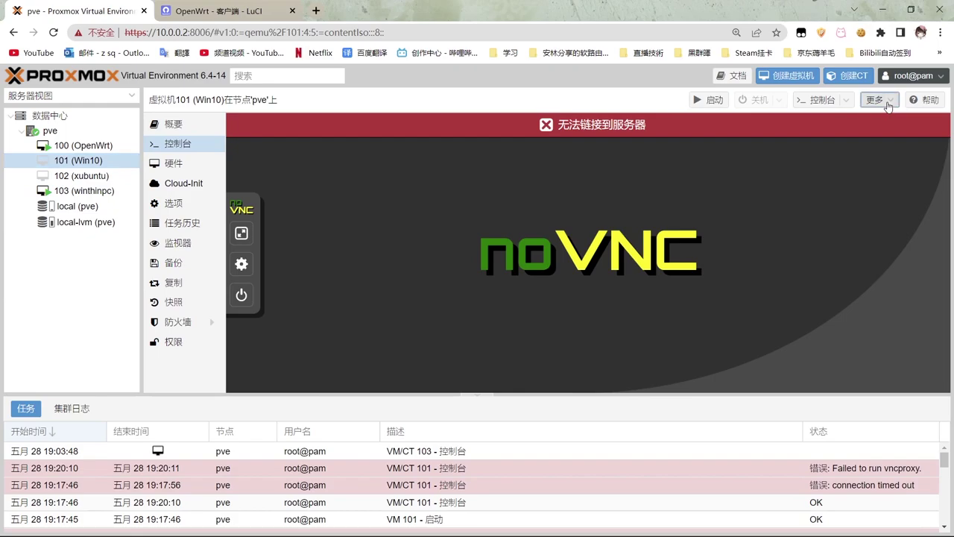
click(874, 100)
click(890, 176)
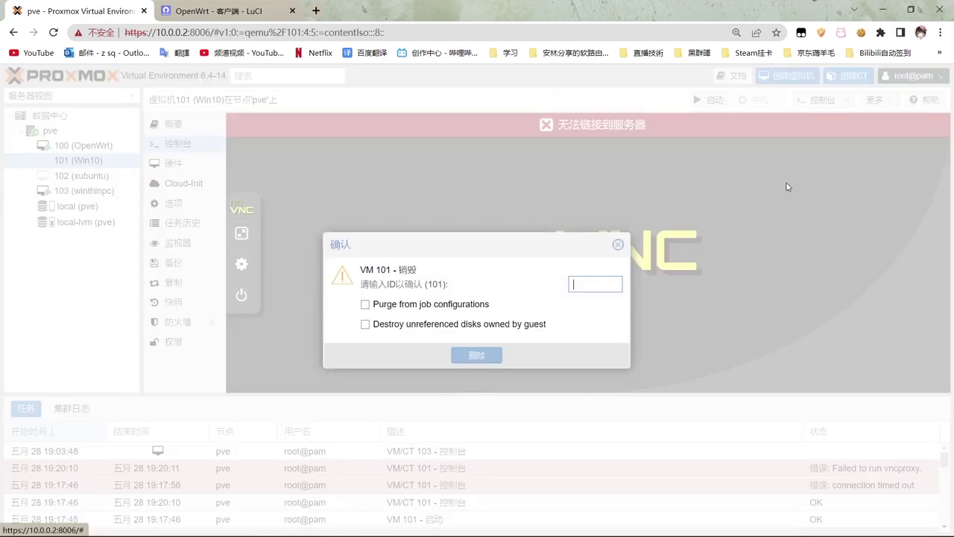
click(484, 305)
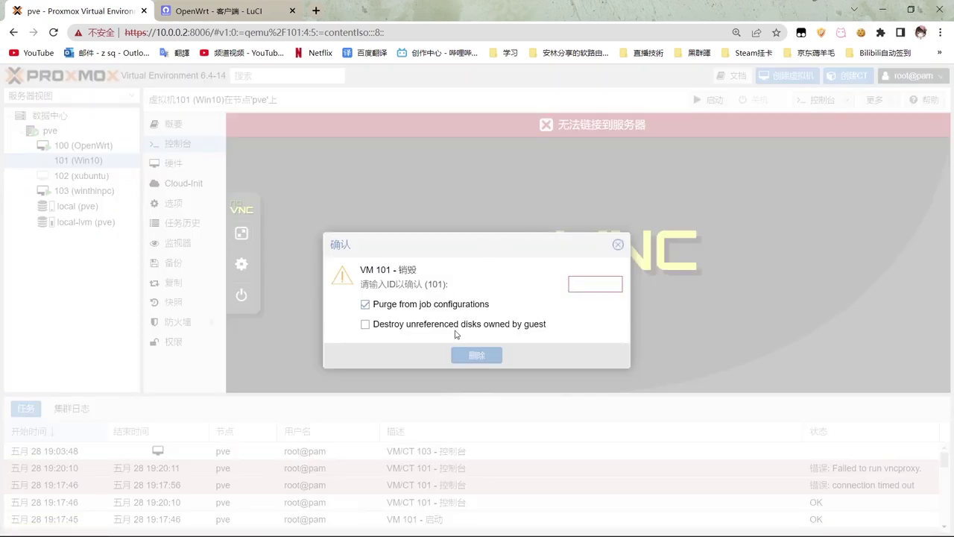
click(590, 283)
text(101)
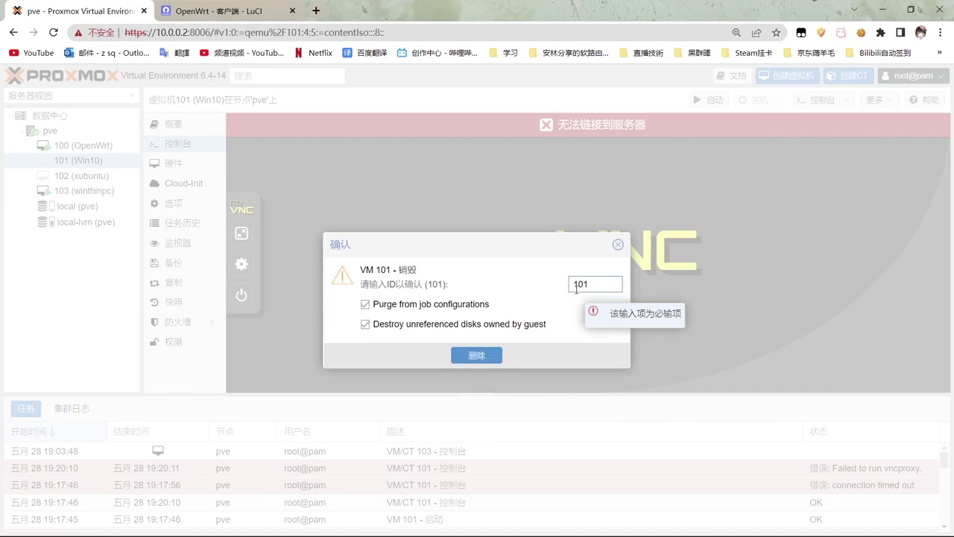
click(482, 356)
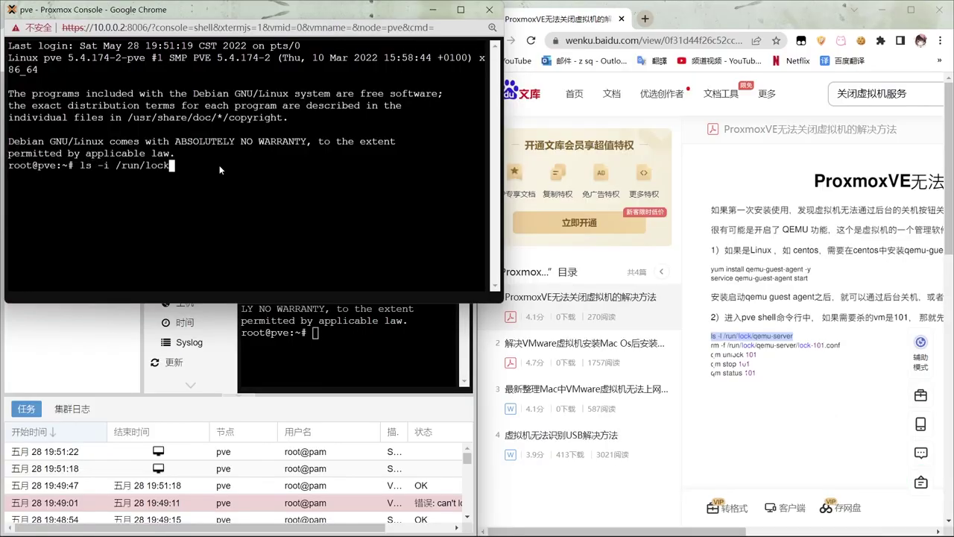
- List the qemu-server lock folder and delete VM 103's lock file with rm -f
text(qemu-server)
key(Return)
text(rm -f /run/lock/qemu-server/locker-103.conf)
key(Left)
key(Left)
key(Left)
key(Left)
key(Left)
key(Left)
key(Left)
key(Left)
key(Left)
key(BackSpace)
key(BackSpace)
key(Return)
- Run qm unlock 103 and qm status 103, then close the shell console
text(qm unlock)
text(103)
key(Return)
text(qm st)
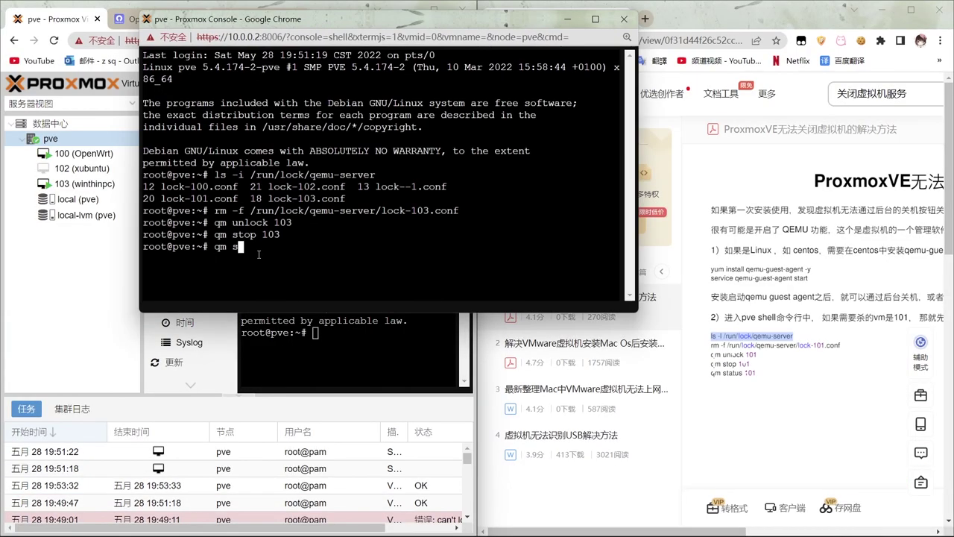
text(status 103)
key(Return)
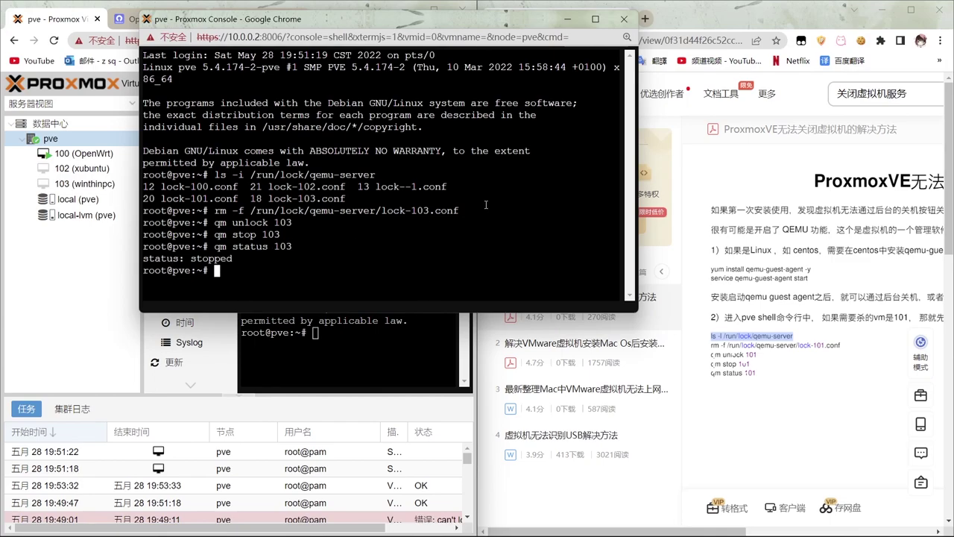
click(624, 19)
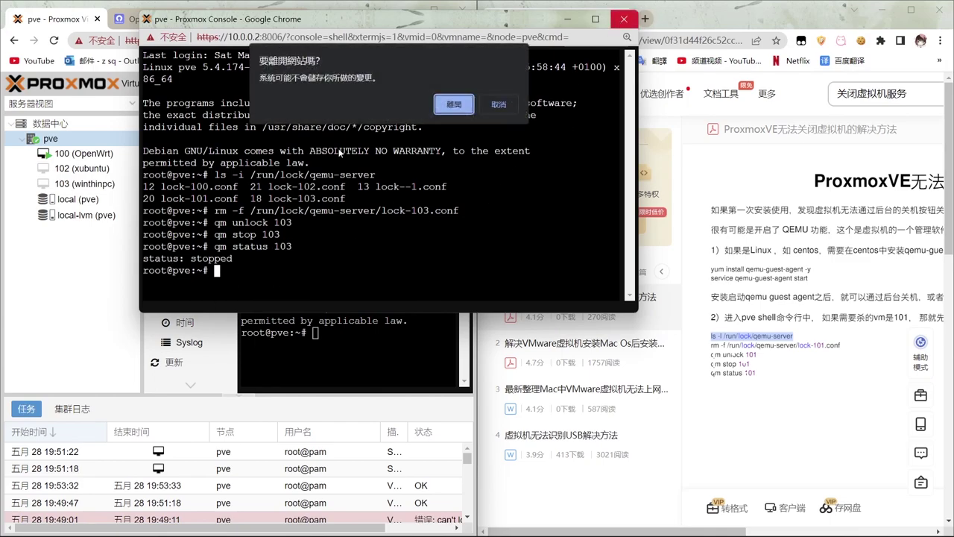
click(444, 111)
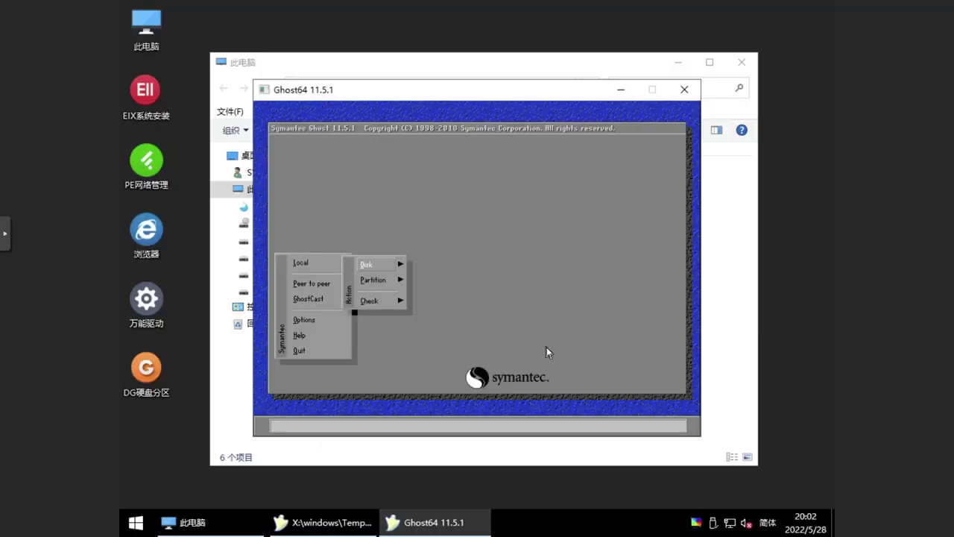
key(Right)
key(Down)
- Image disk 1 (51200 MB) to a file named winthinpc on the G: drive
key(Return)
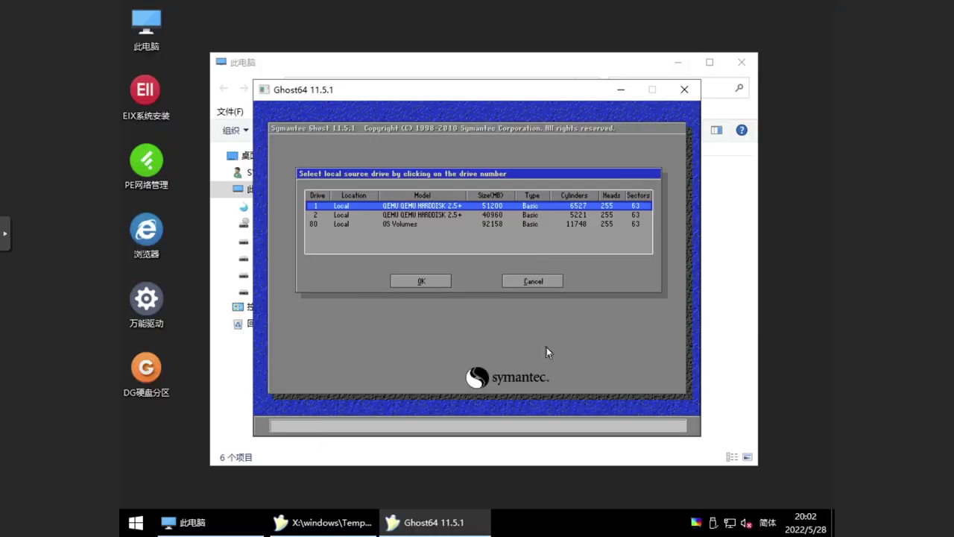
key(Return)
click(534, 162)
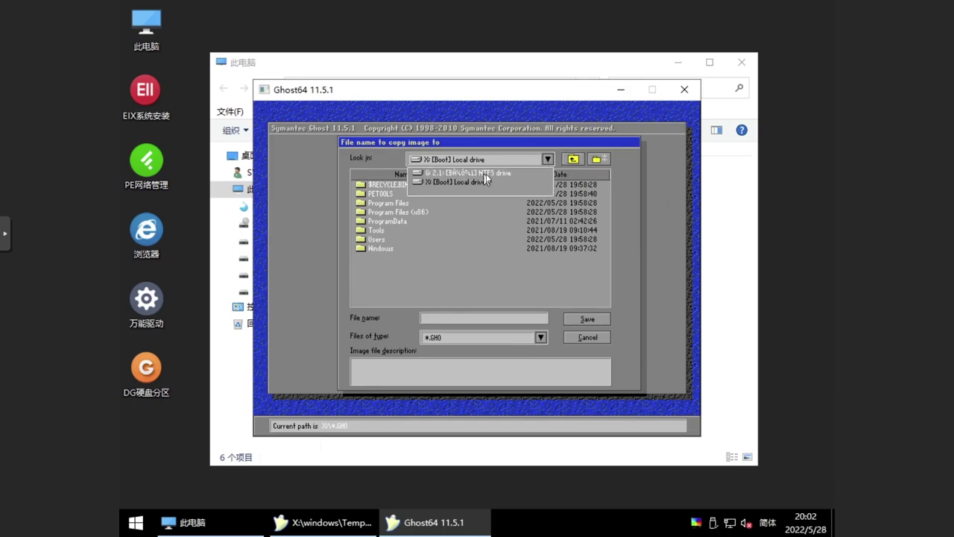
click(485, 174)
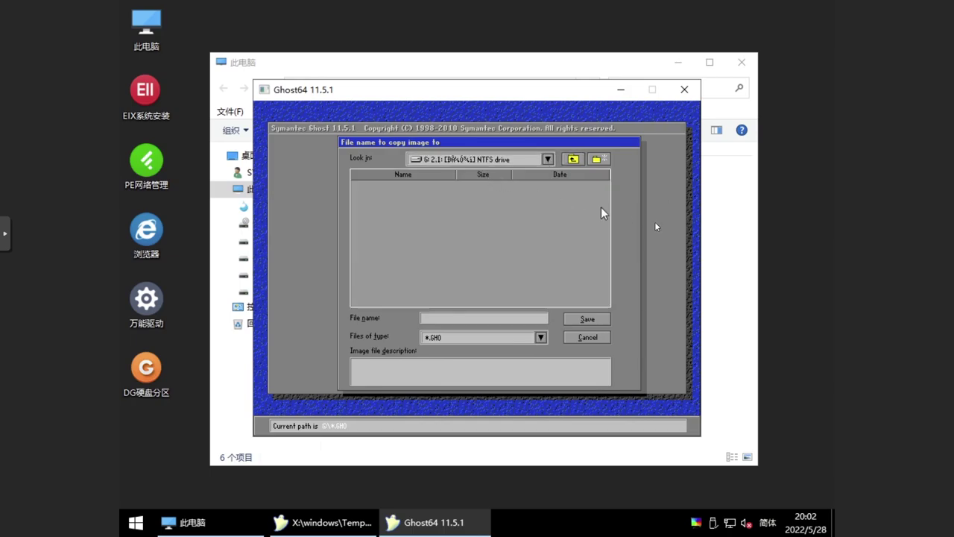
click(734, 273)
click(421, 286)
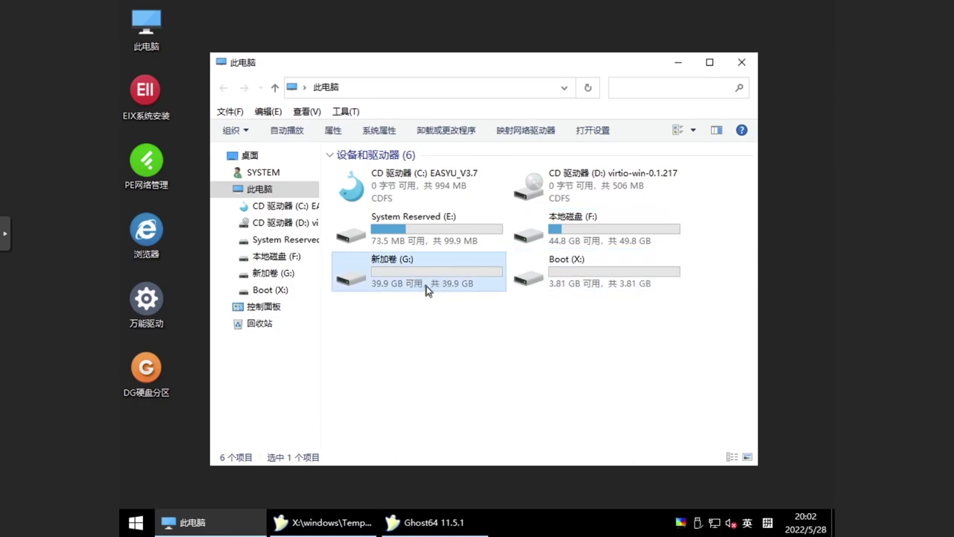
click(451, 427)
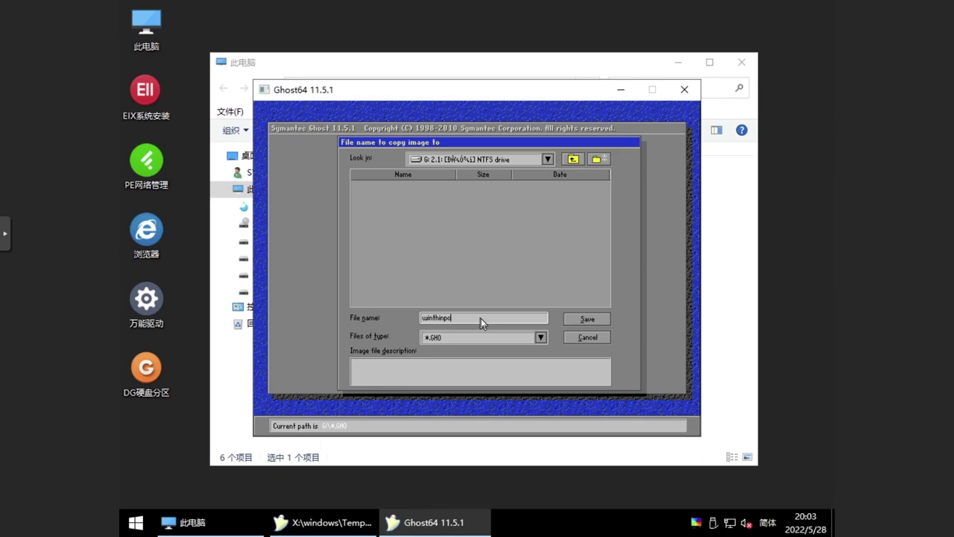
click(587, 319)
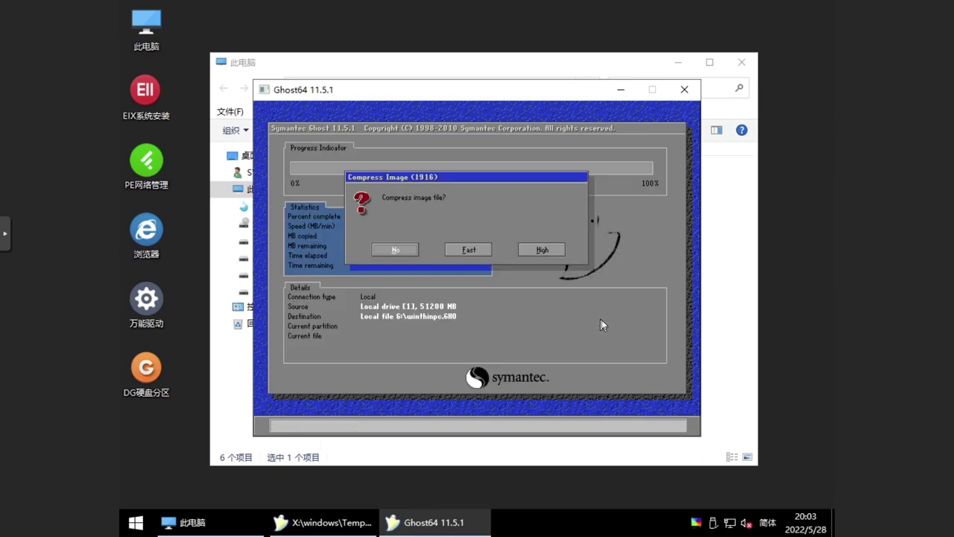
- Create winthinpc.GHO with Fast compression, then quit Ghost
click(463, 252)
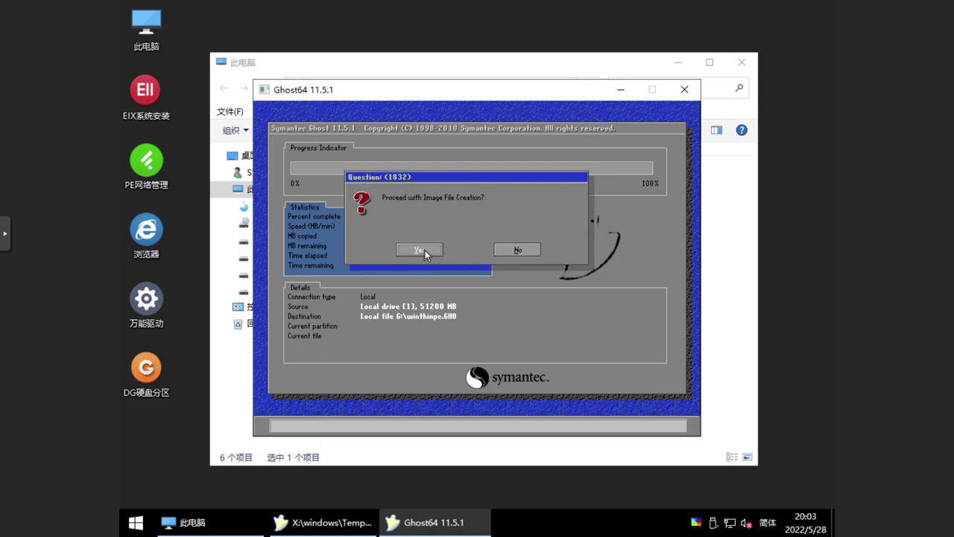
click(420, 250)
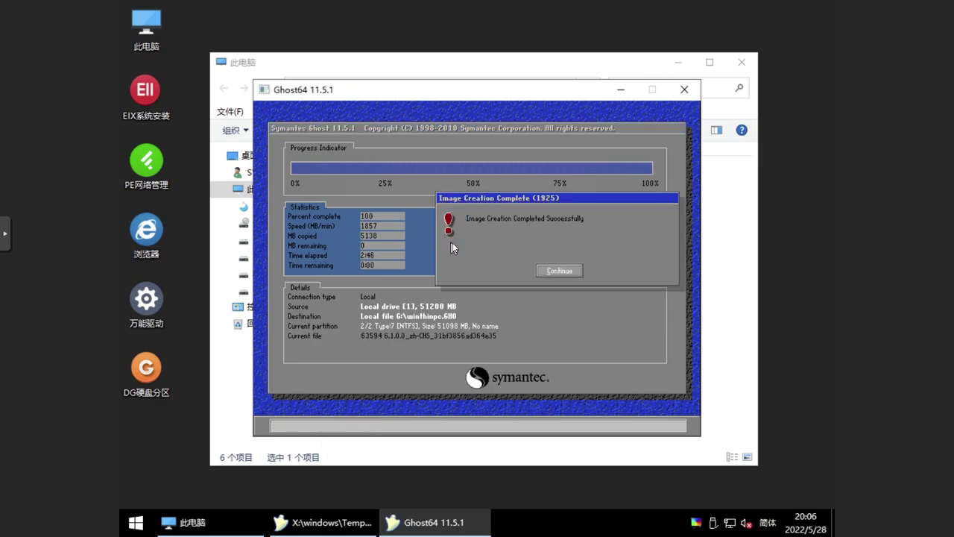
key(Return)
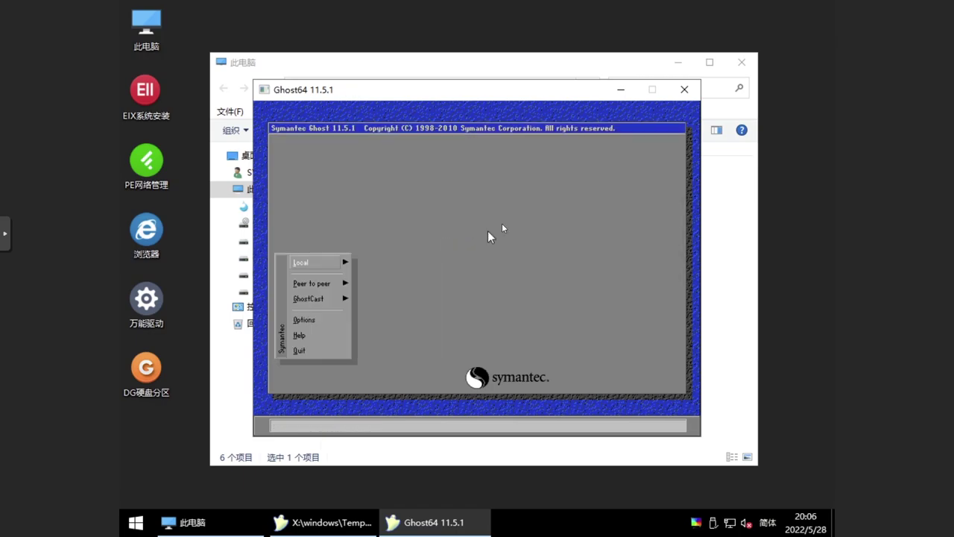
click(312, 351)
click(407, 251)
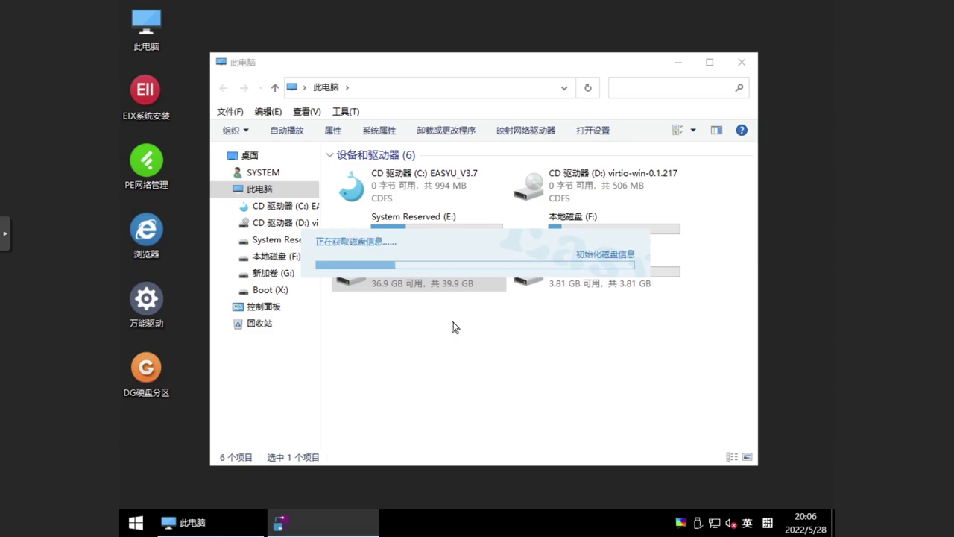
- Open winthinpc.GHO from G: and target the F: partition backup at new image G:\winthinpc2.wim
double_click(450, 288)
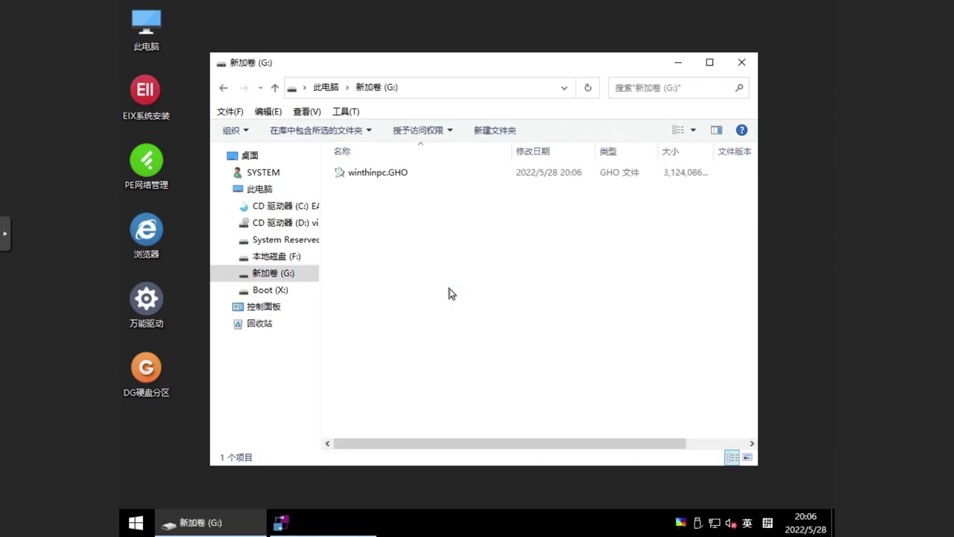
double_click(402, 172)
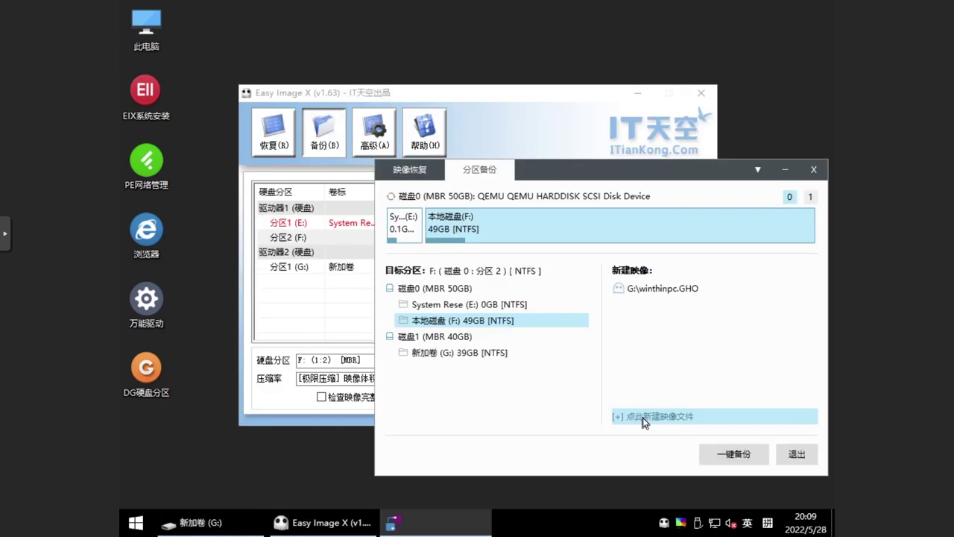
click(643, 419)
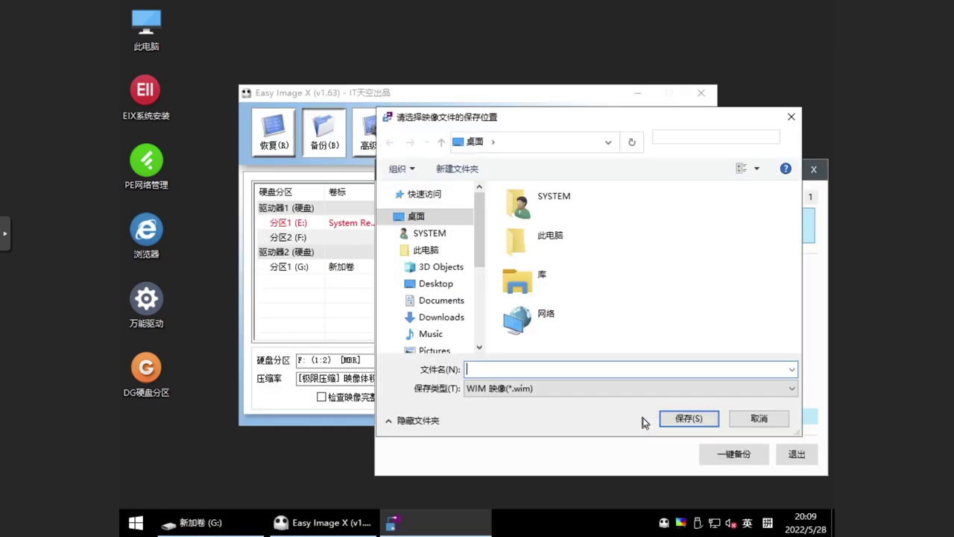
scroll(441, 324, down, 2)
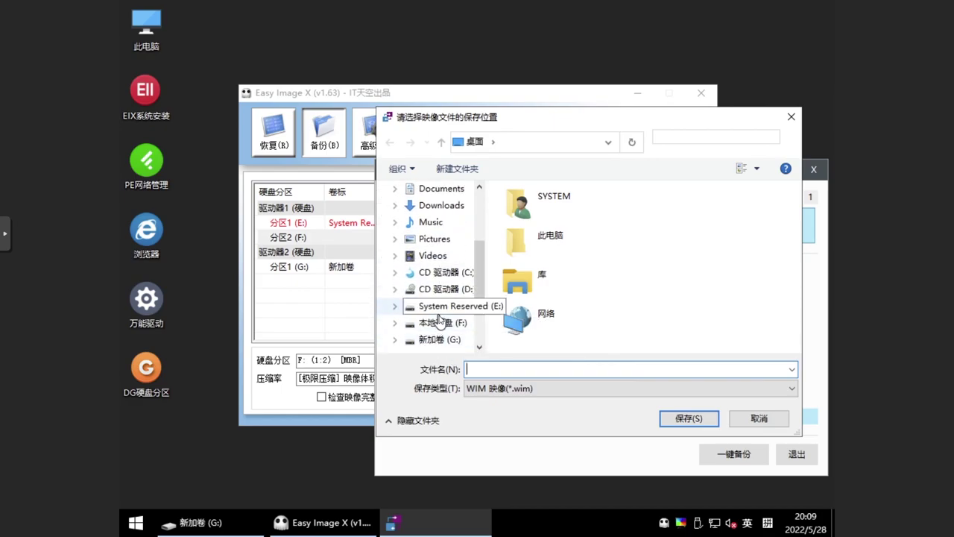
click(451, 342)
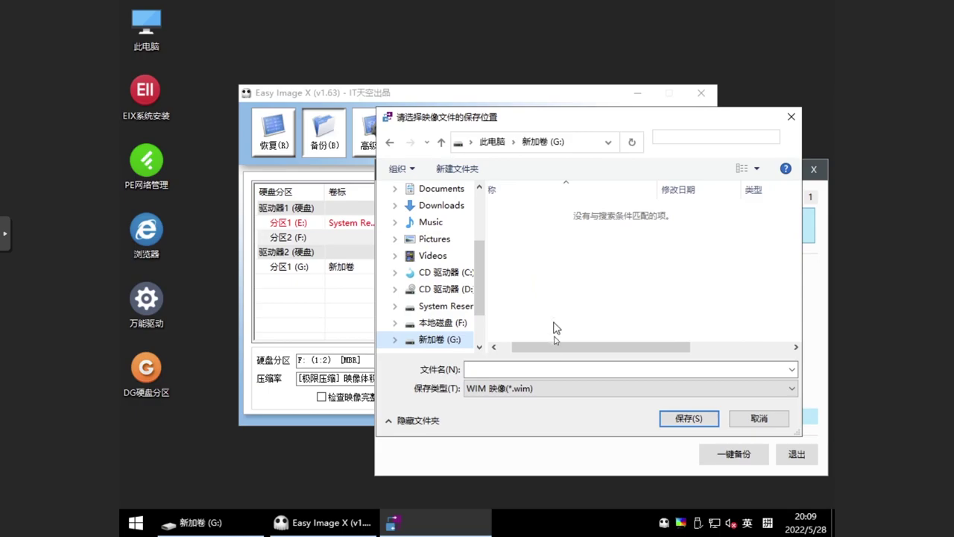
click(544, 369)
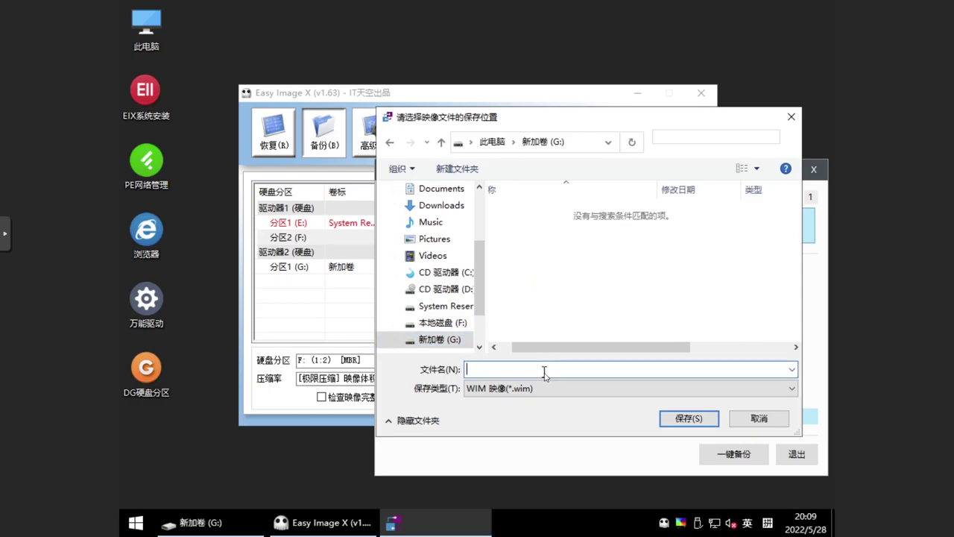
text(winth)
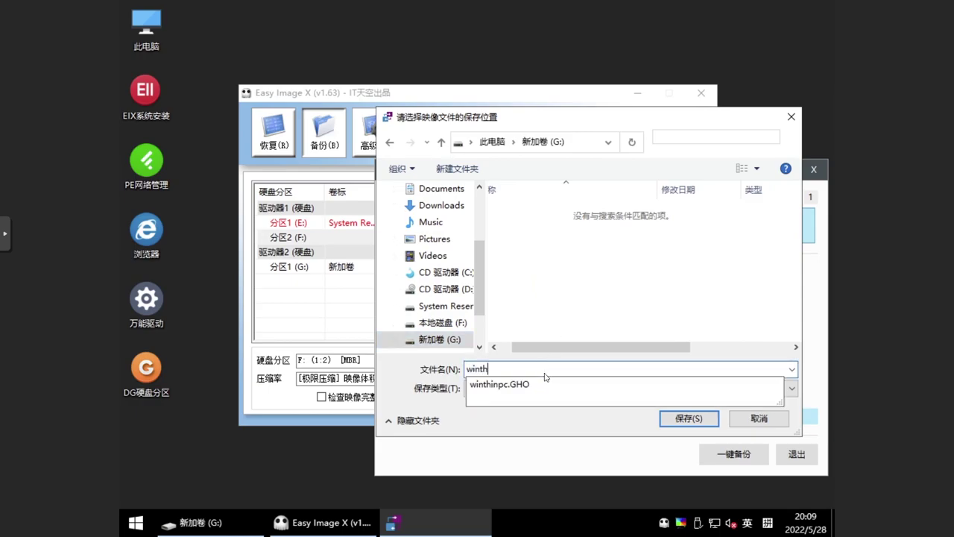
text(inpc2)
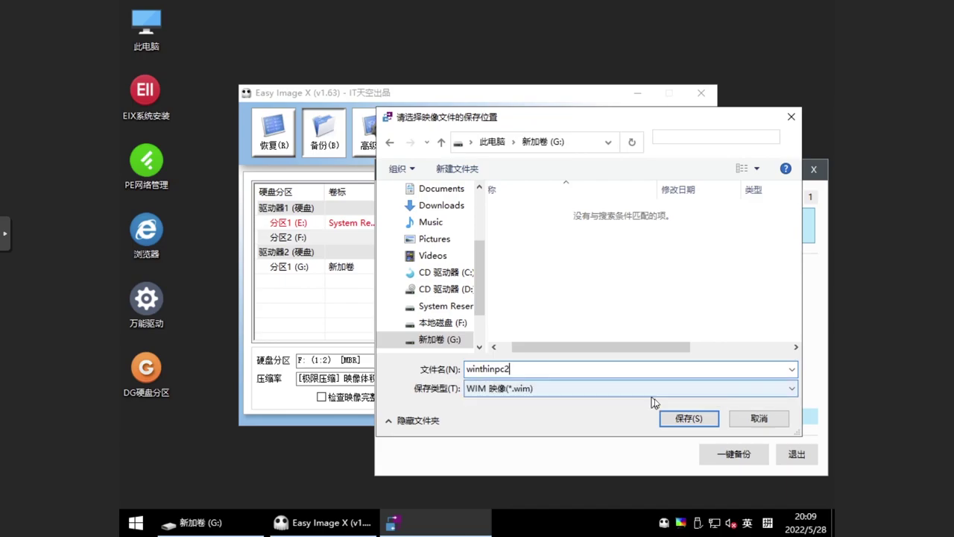
click(680, 419)
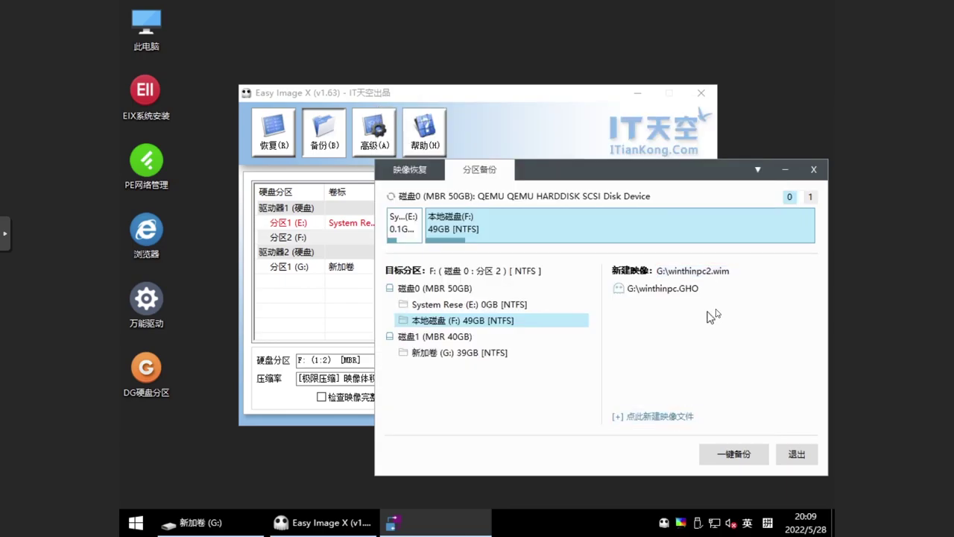